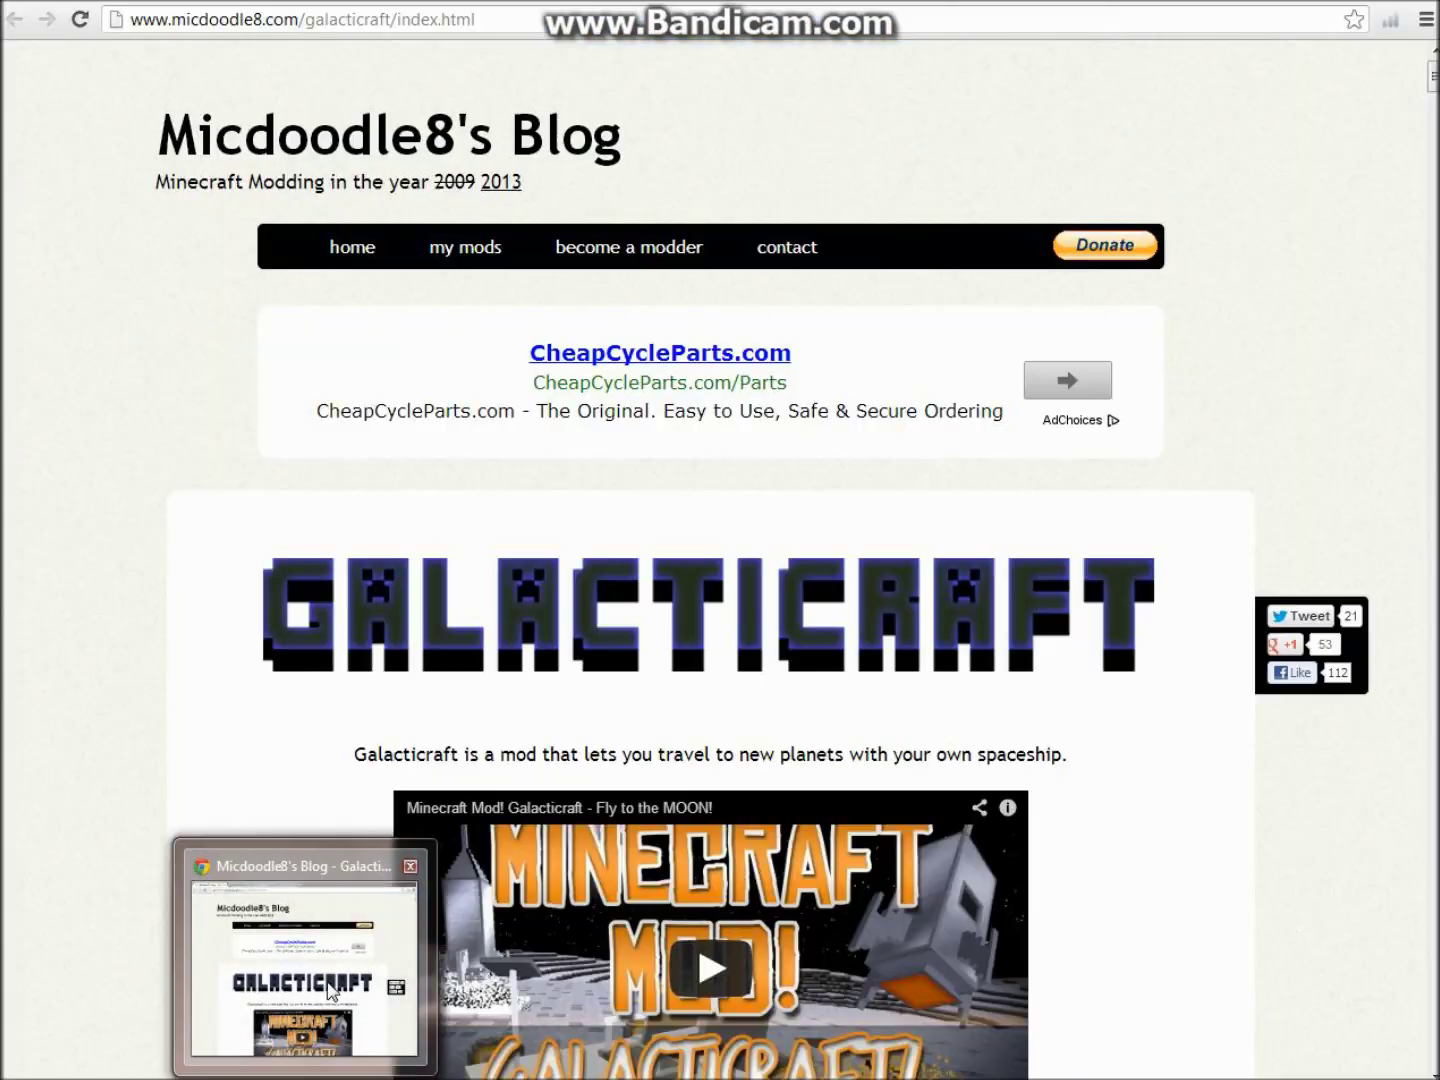
Step: Download the Render API Pack 1.6 from the Galacticraft Core download section and dismiss the finished download
left_click(320, 959)
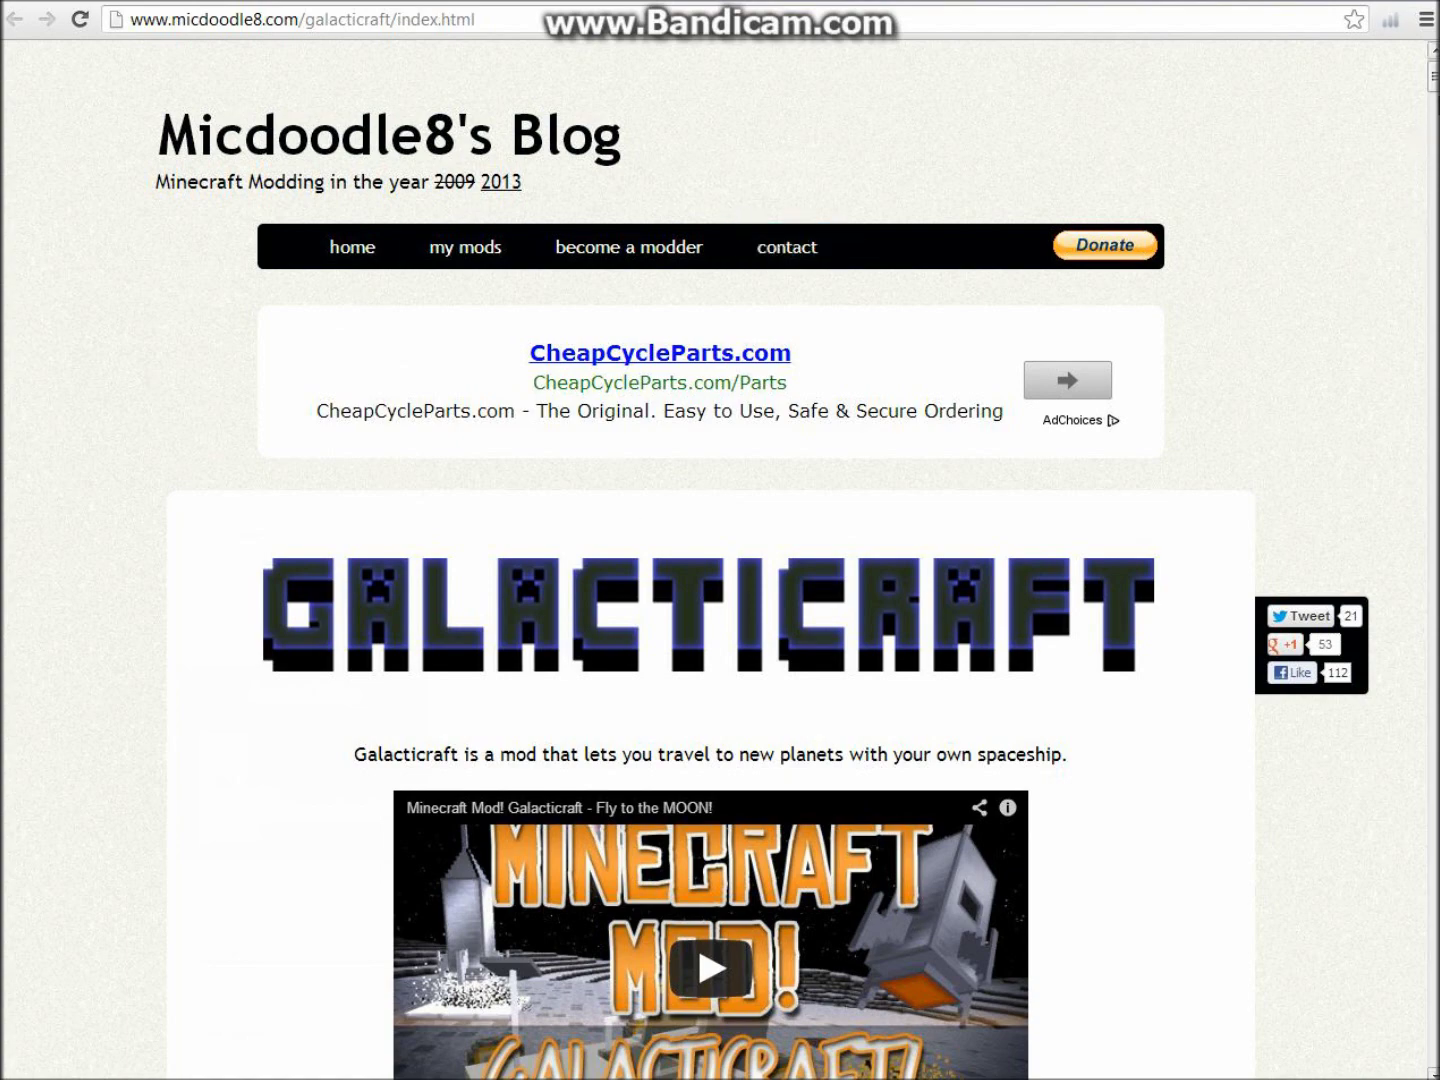
scroll(1435, 266, "down", 5)
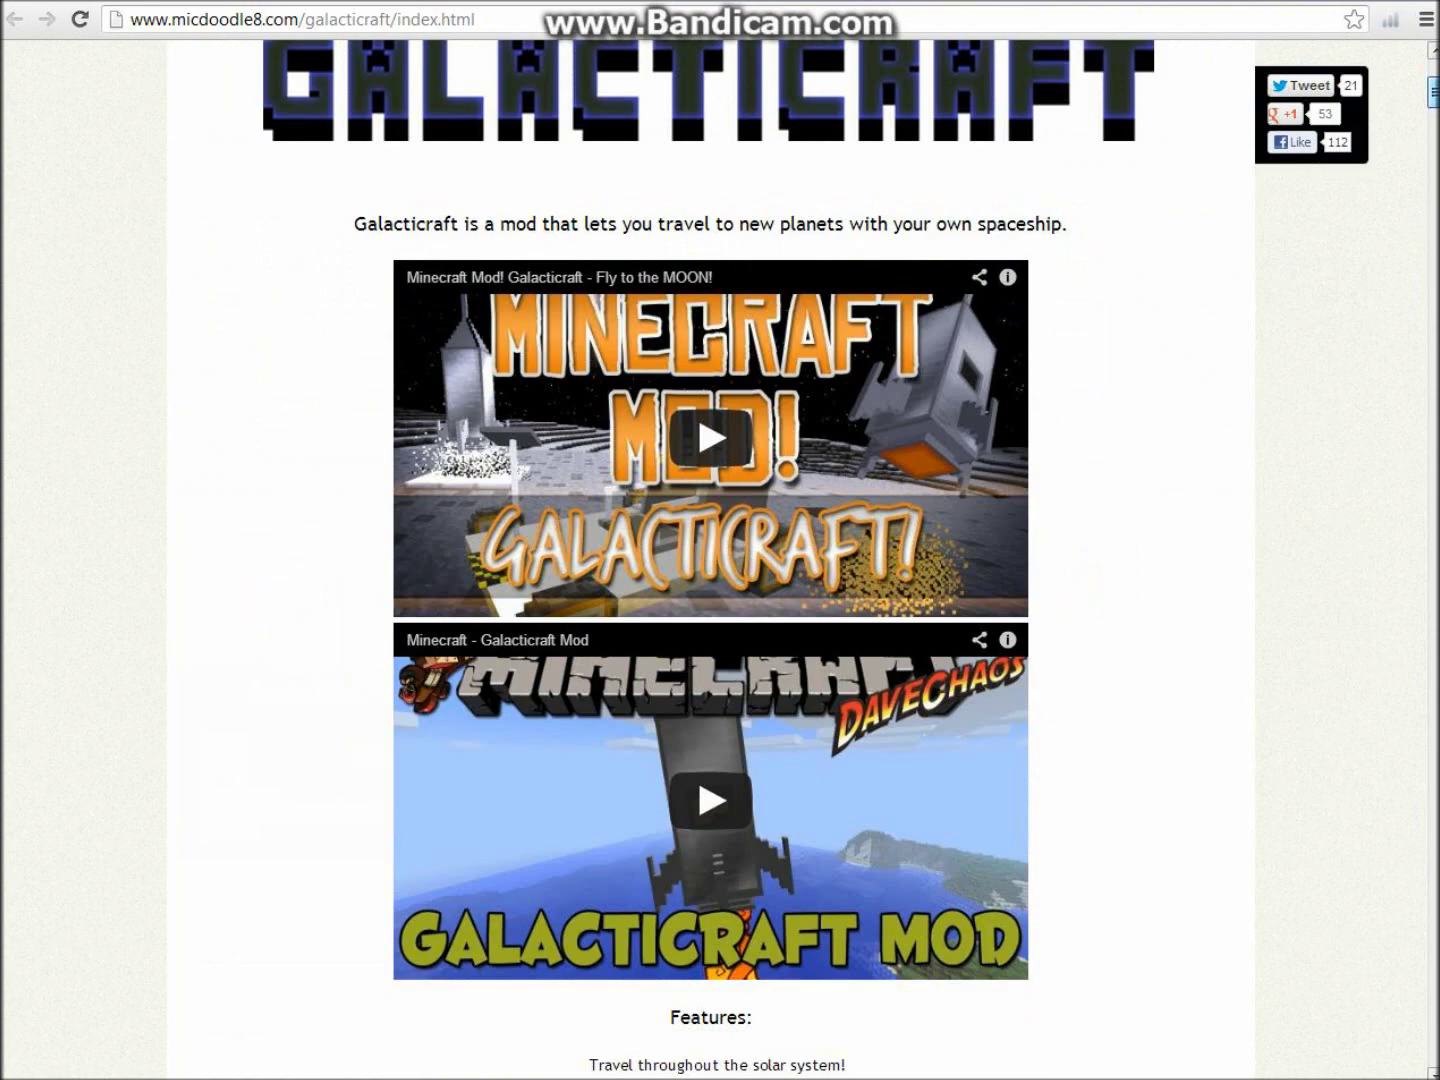
scroll(710, 600, "down", 20)
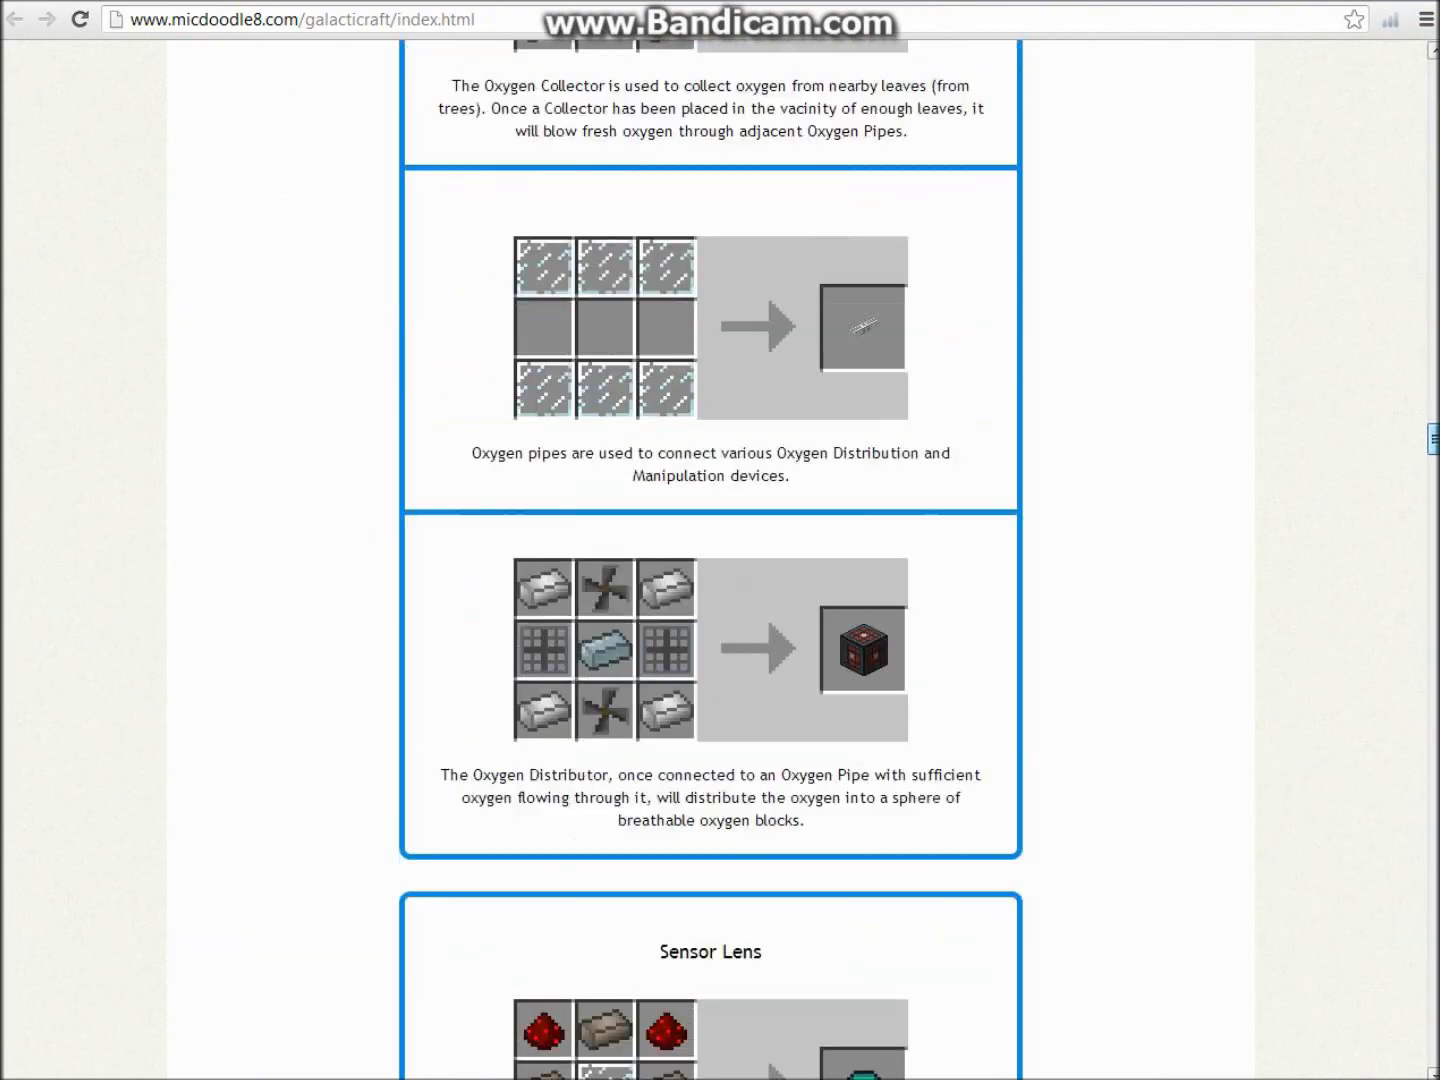
scroll(710, 561, "down", 20)
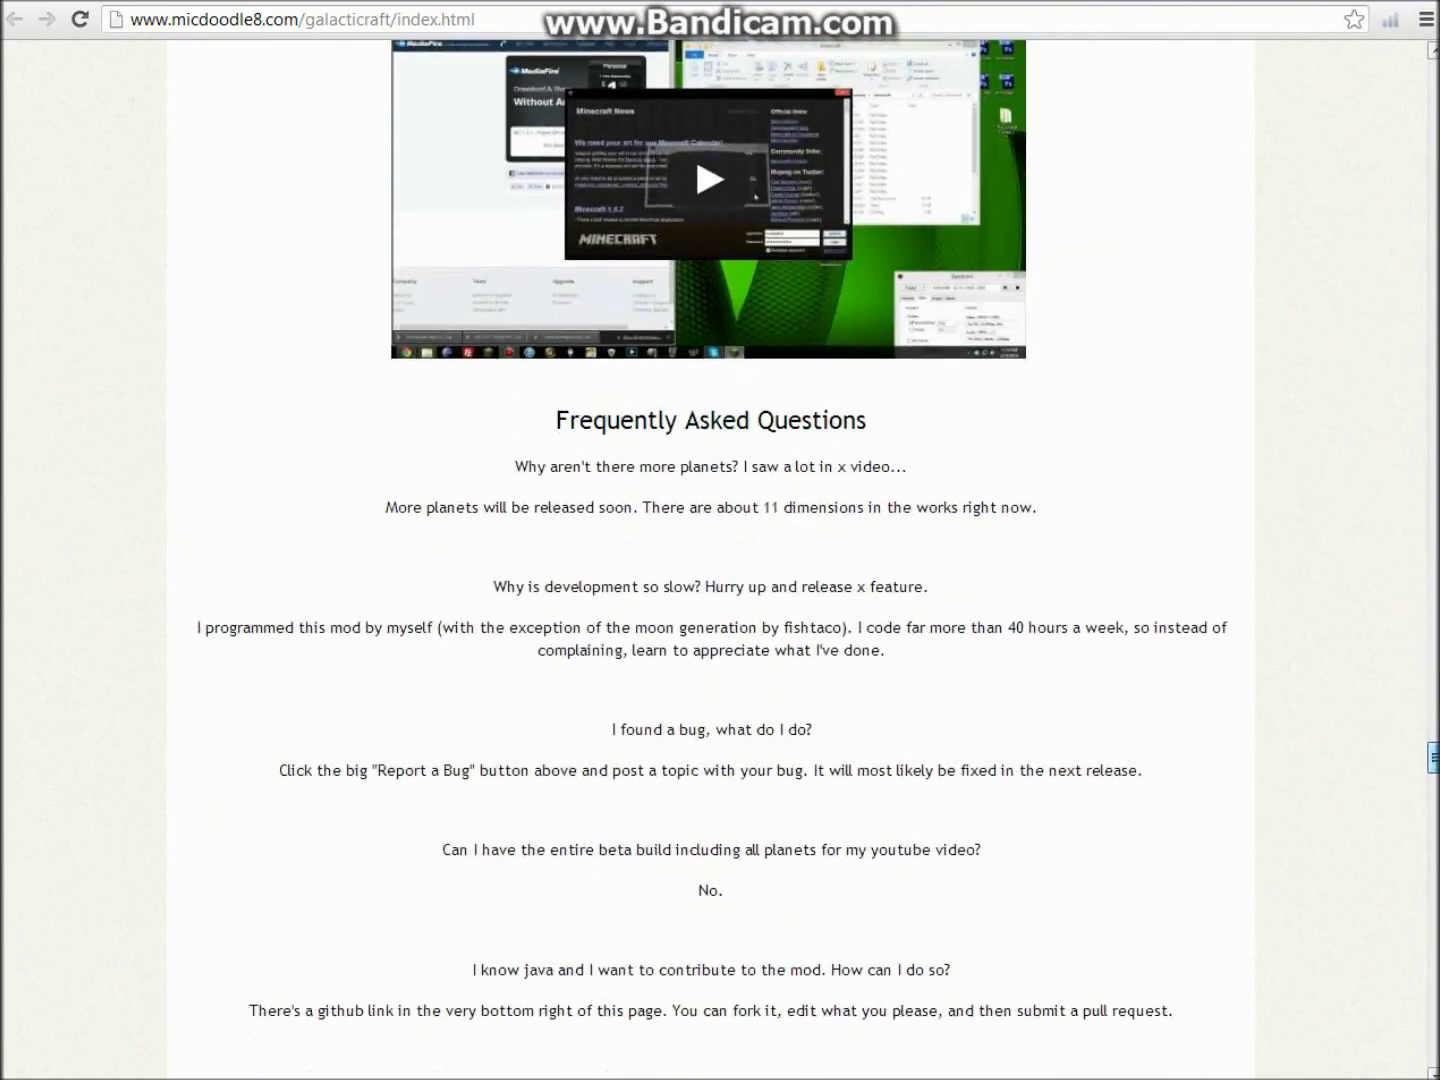
scroll(710, 560, "down", 18)
scroll(710, 560, "up", 3)
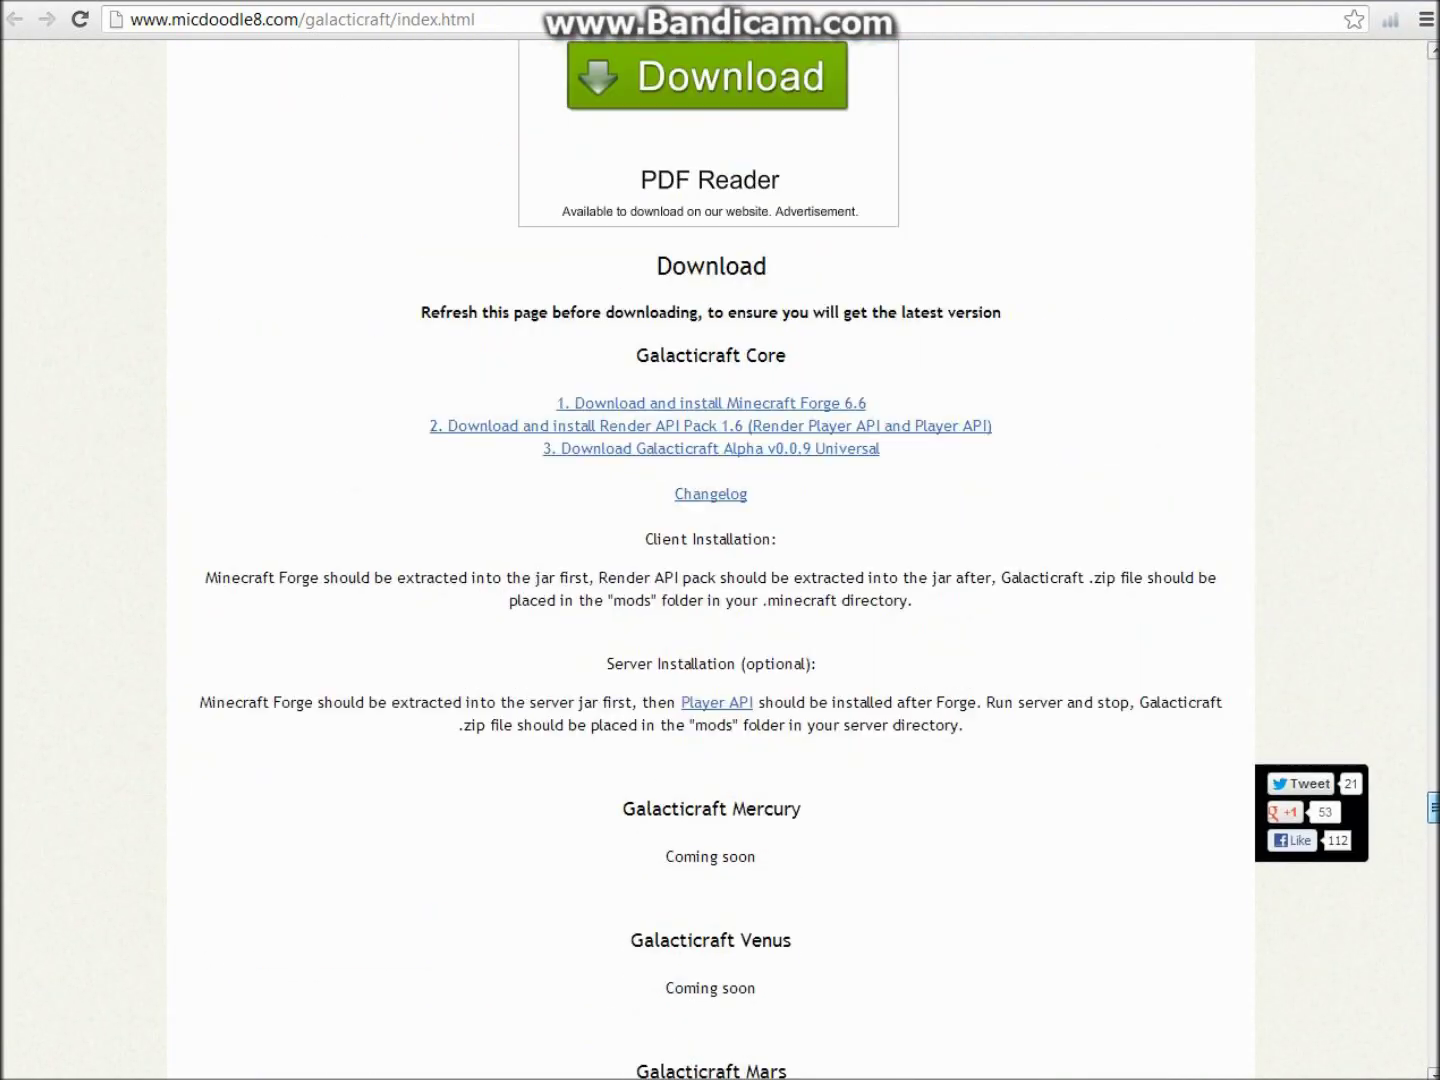
scroll(1080, 783, "up", 1)
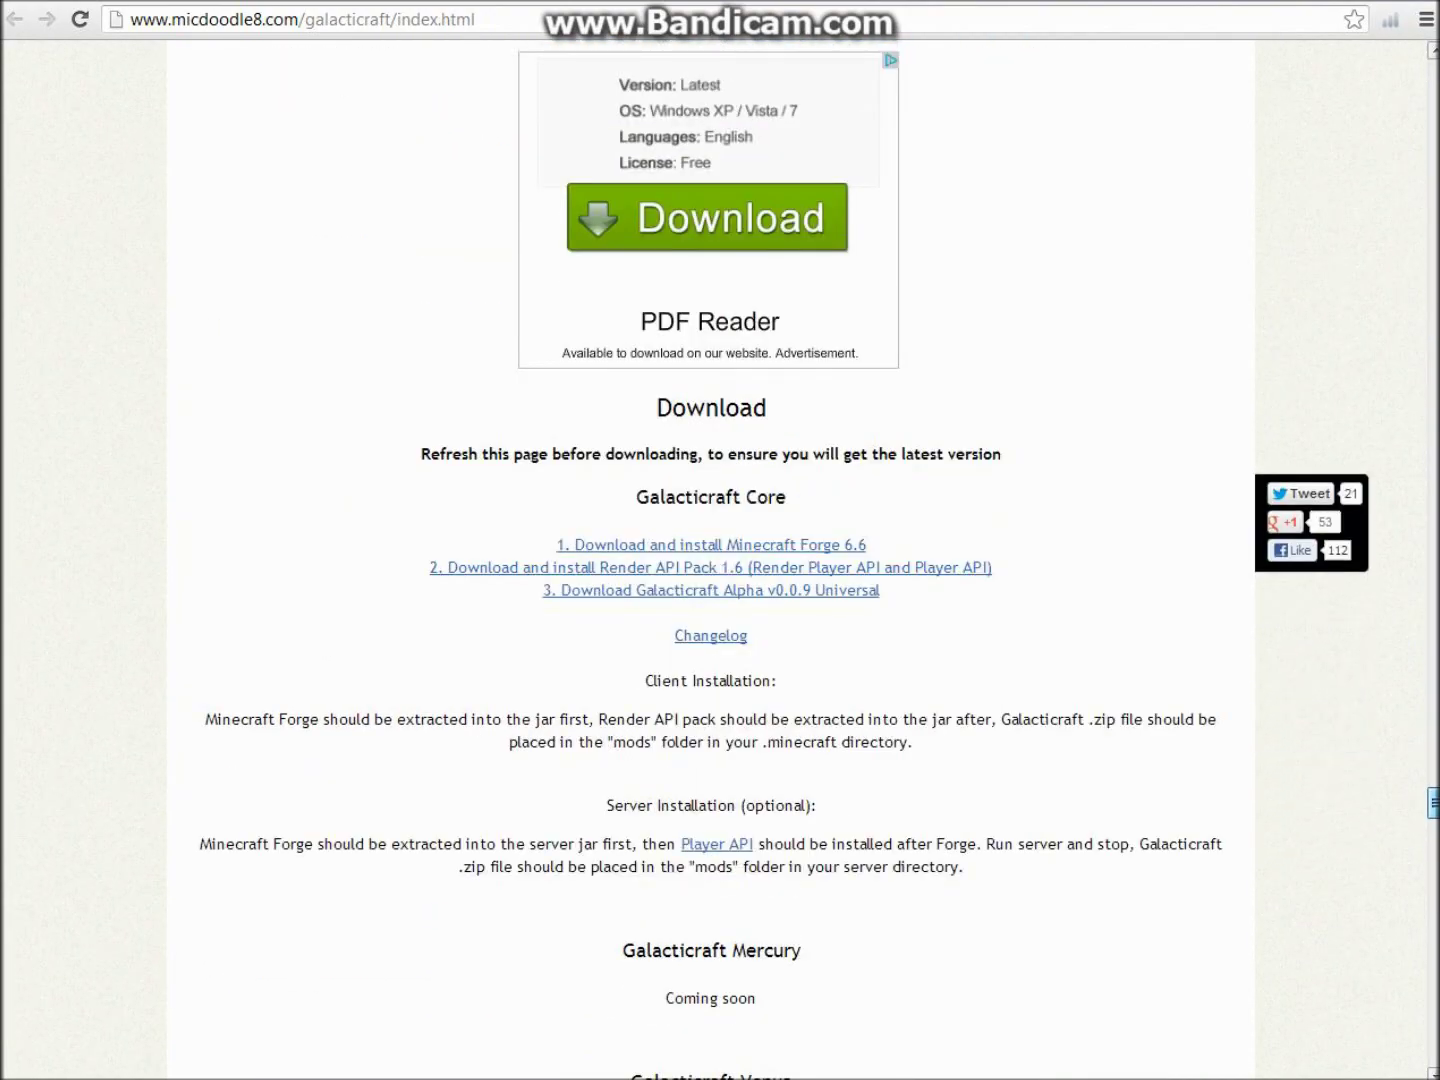
left_click(756, 571)
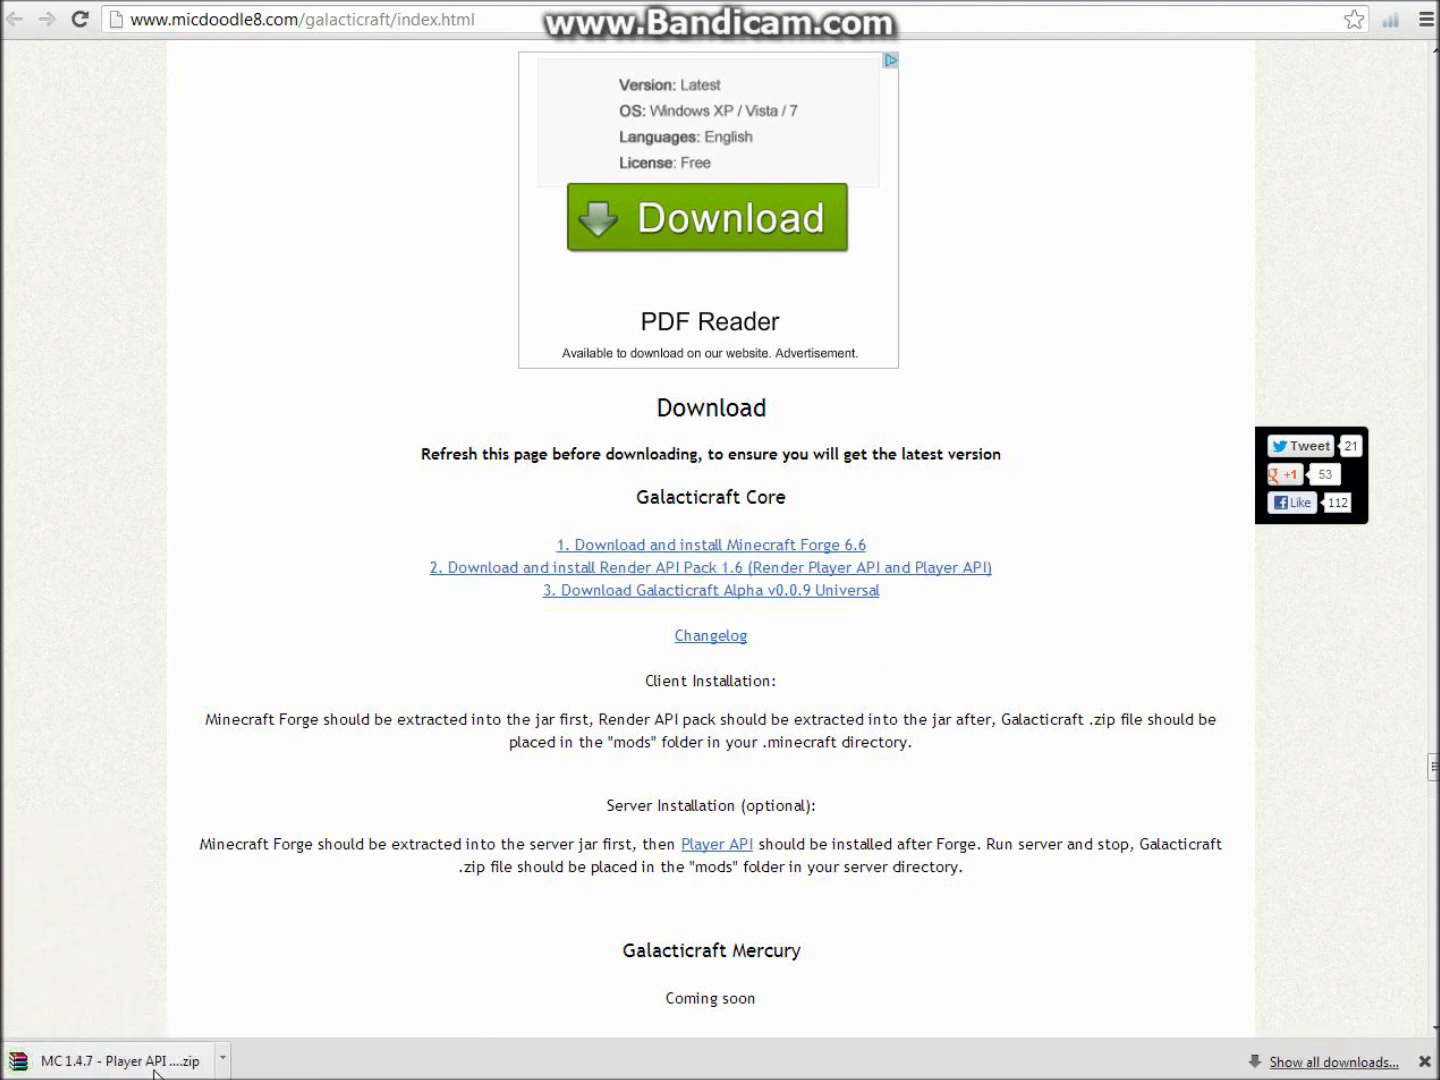
right_click(155, 1073)
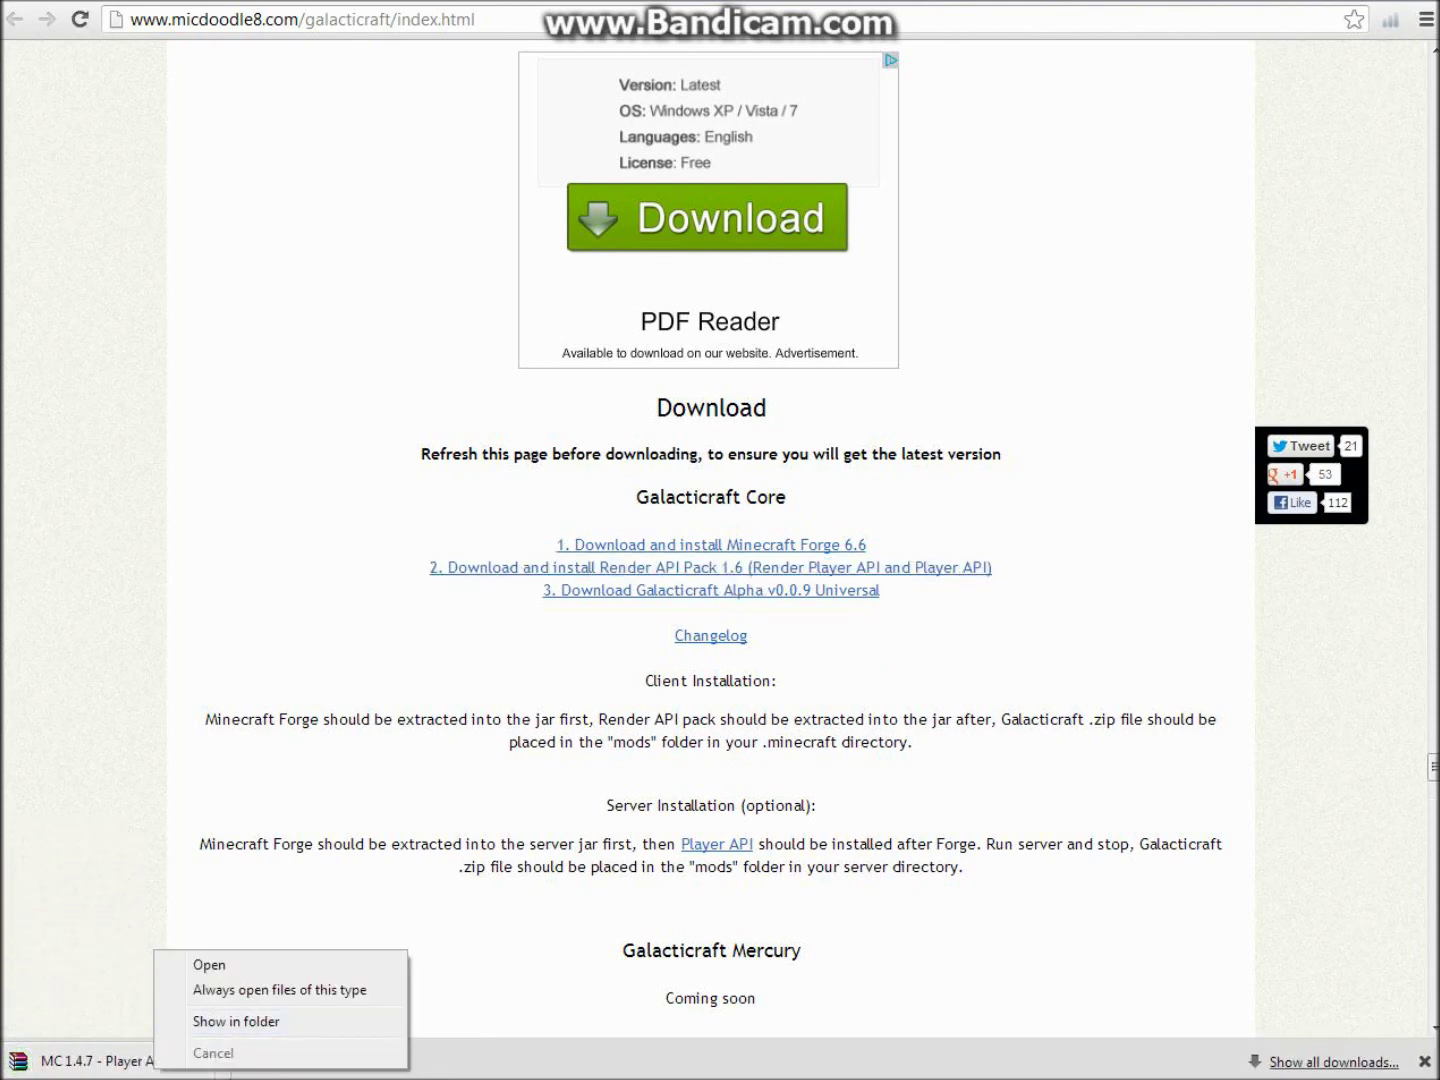
left_click(1424, 1062)
Step: Point out the Render API Pack 1.6 and Galacticraft Alpha v0.0.9 download links and view the Forge 6.6.0 Minecraft 1.4.7 release topic
left_click_drag(1004, 554, 744, 575)
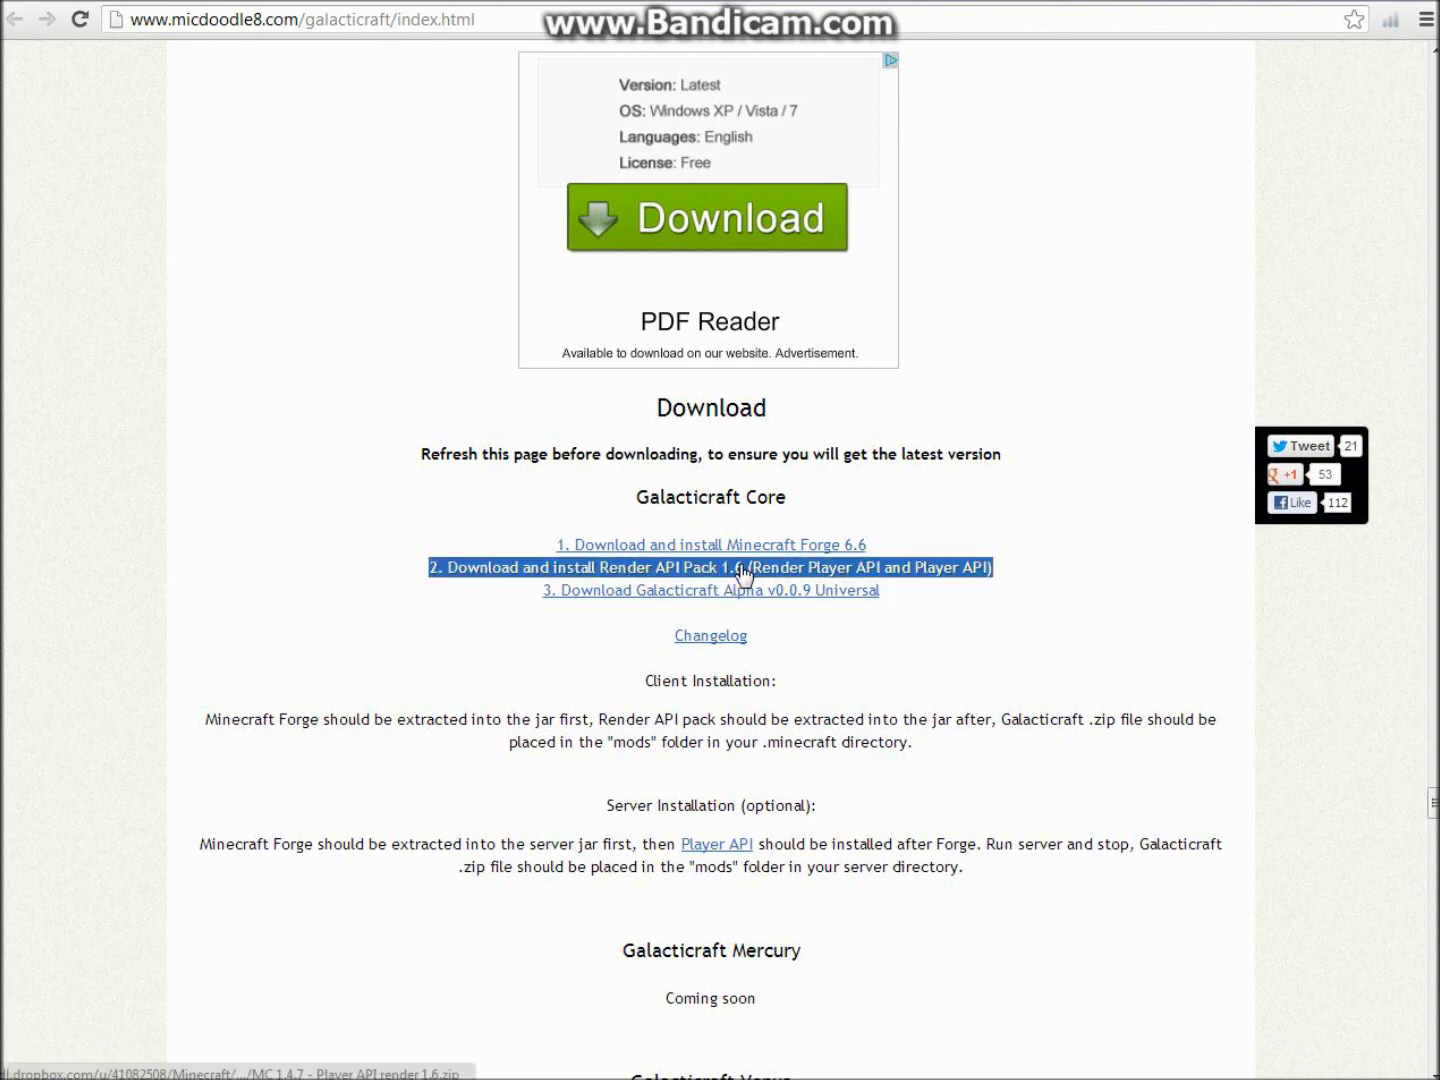
left_click(624, 617)
triple_click(615, 598)
triple_click(624, 588)
triple_click(615, 599)
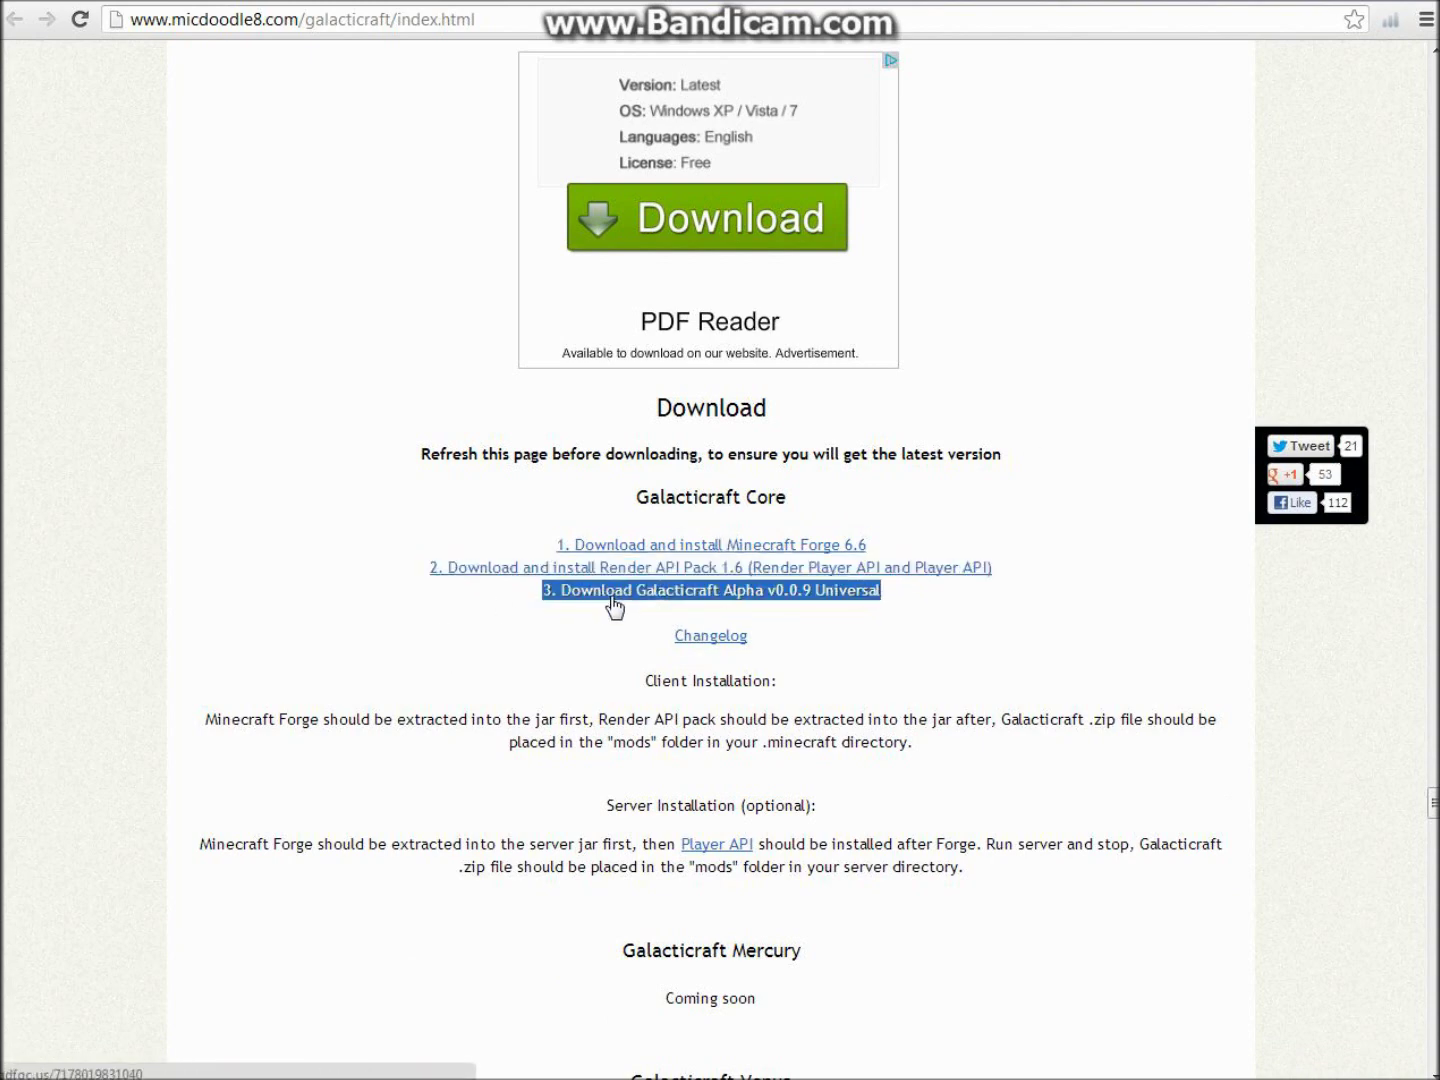
left_click(566, 612)
triple_click(611, 610)
left_click(625, 603)
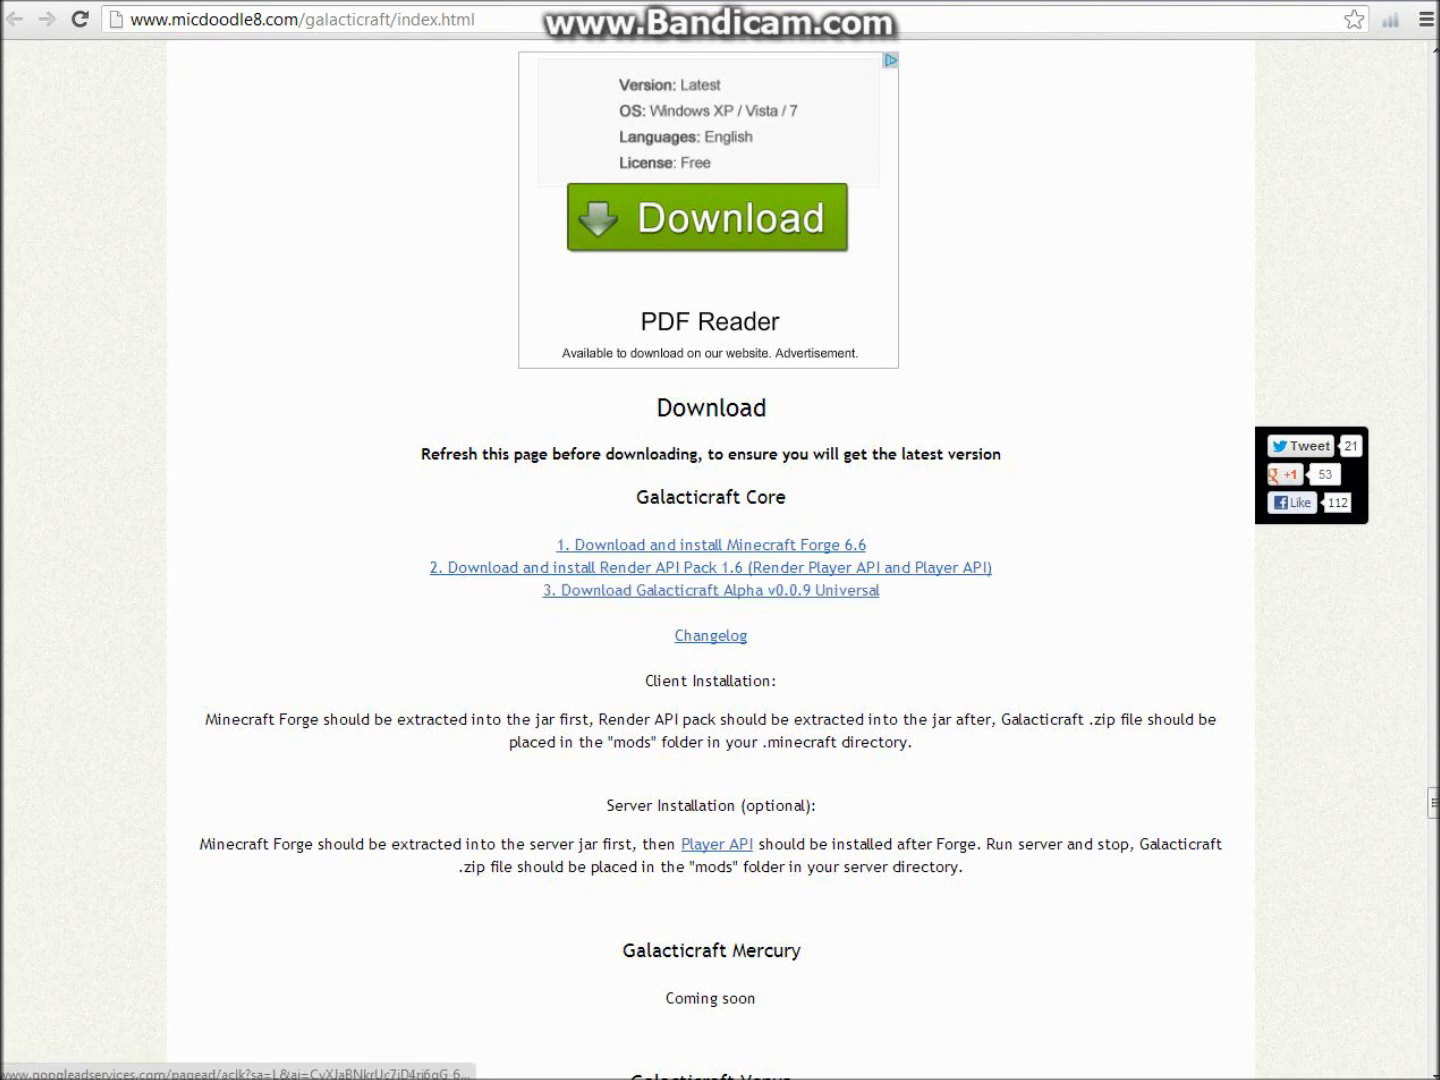
left_click(508, 4)
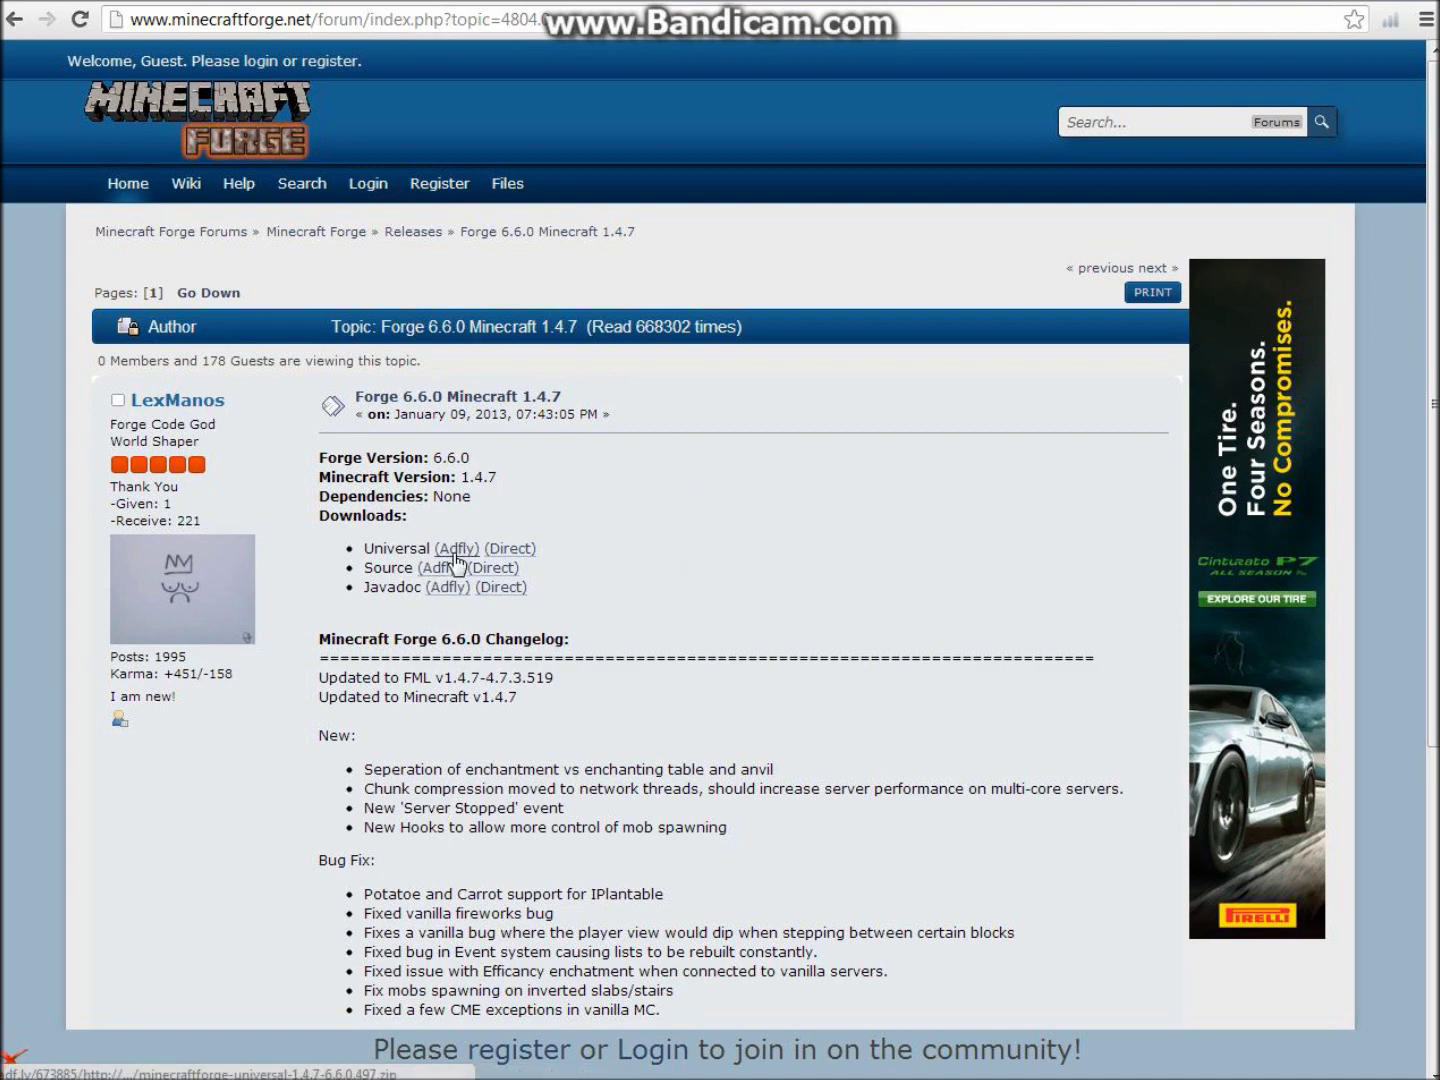
Step: Run Minecraft from the desktop with a forced game update set in the launcher options, and close the game once it has loaded
key("super+d")
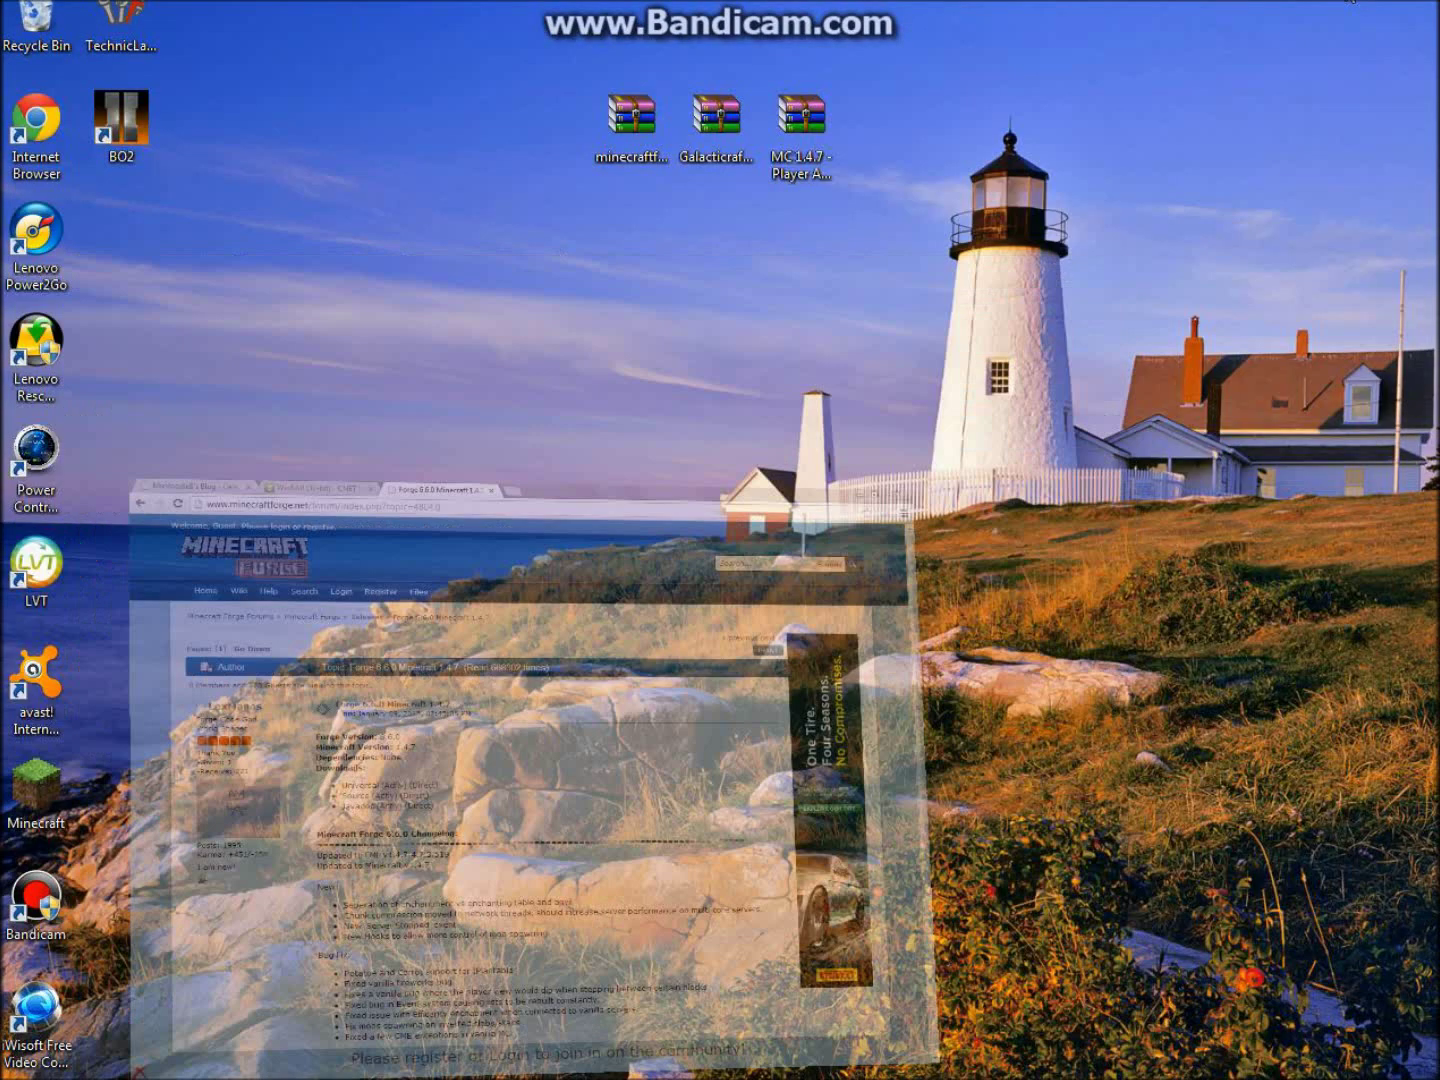
left_click_drag(531, 540, 1000, 499)
double_click(65, 779)
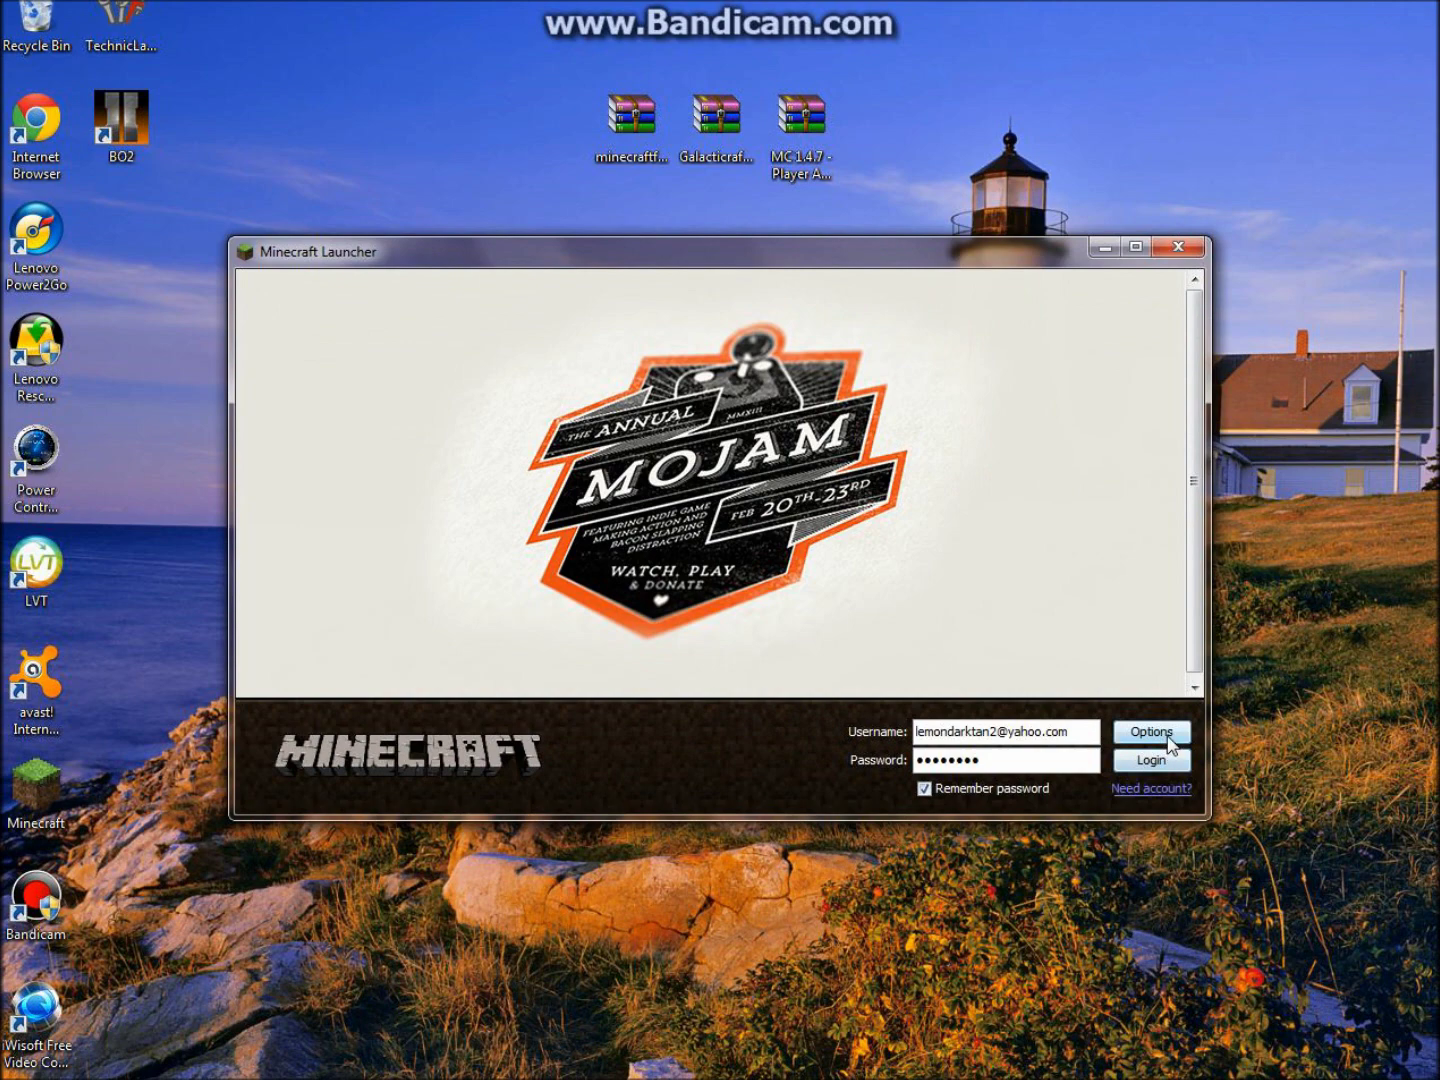
left_click(1168, 741)
left_click(841, 527)
left_click(872, 595)
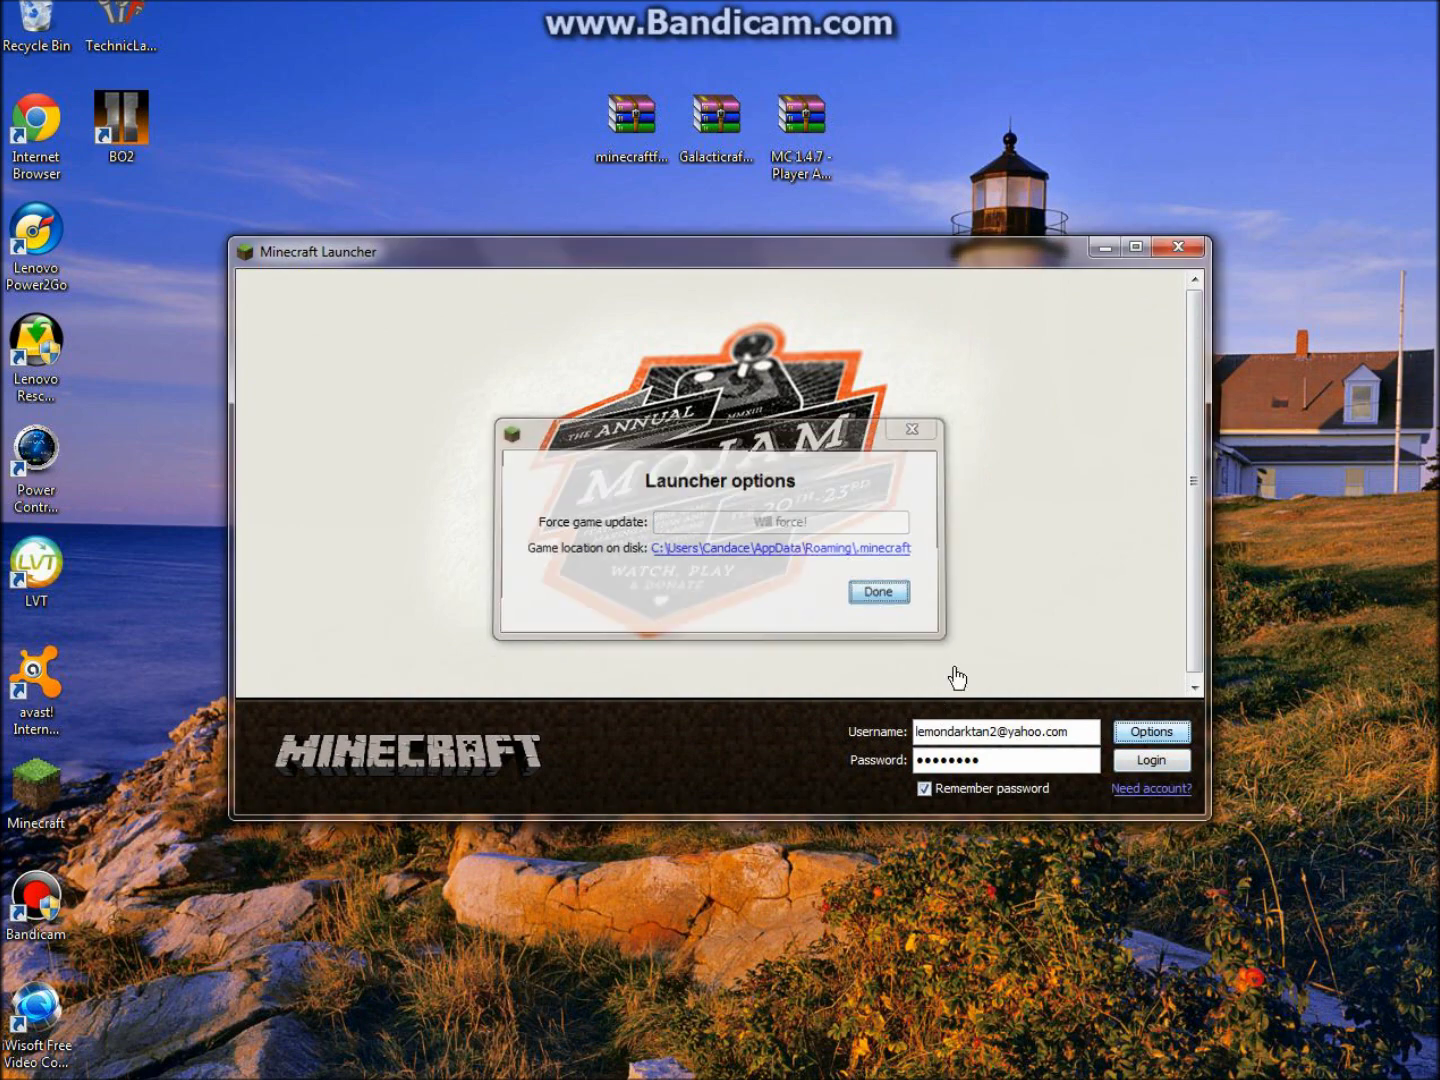
left_click(1160, 761)
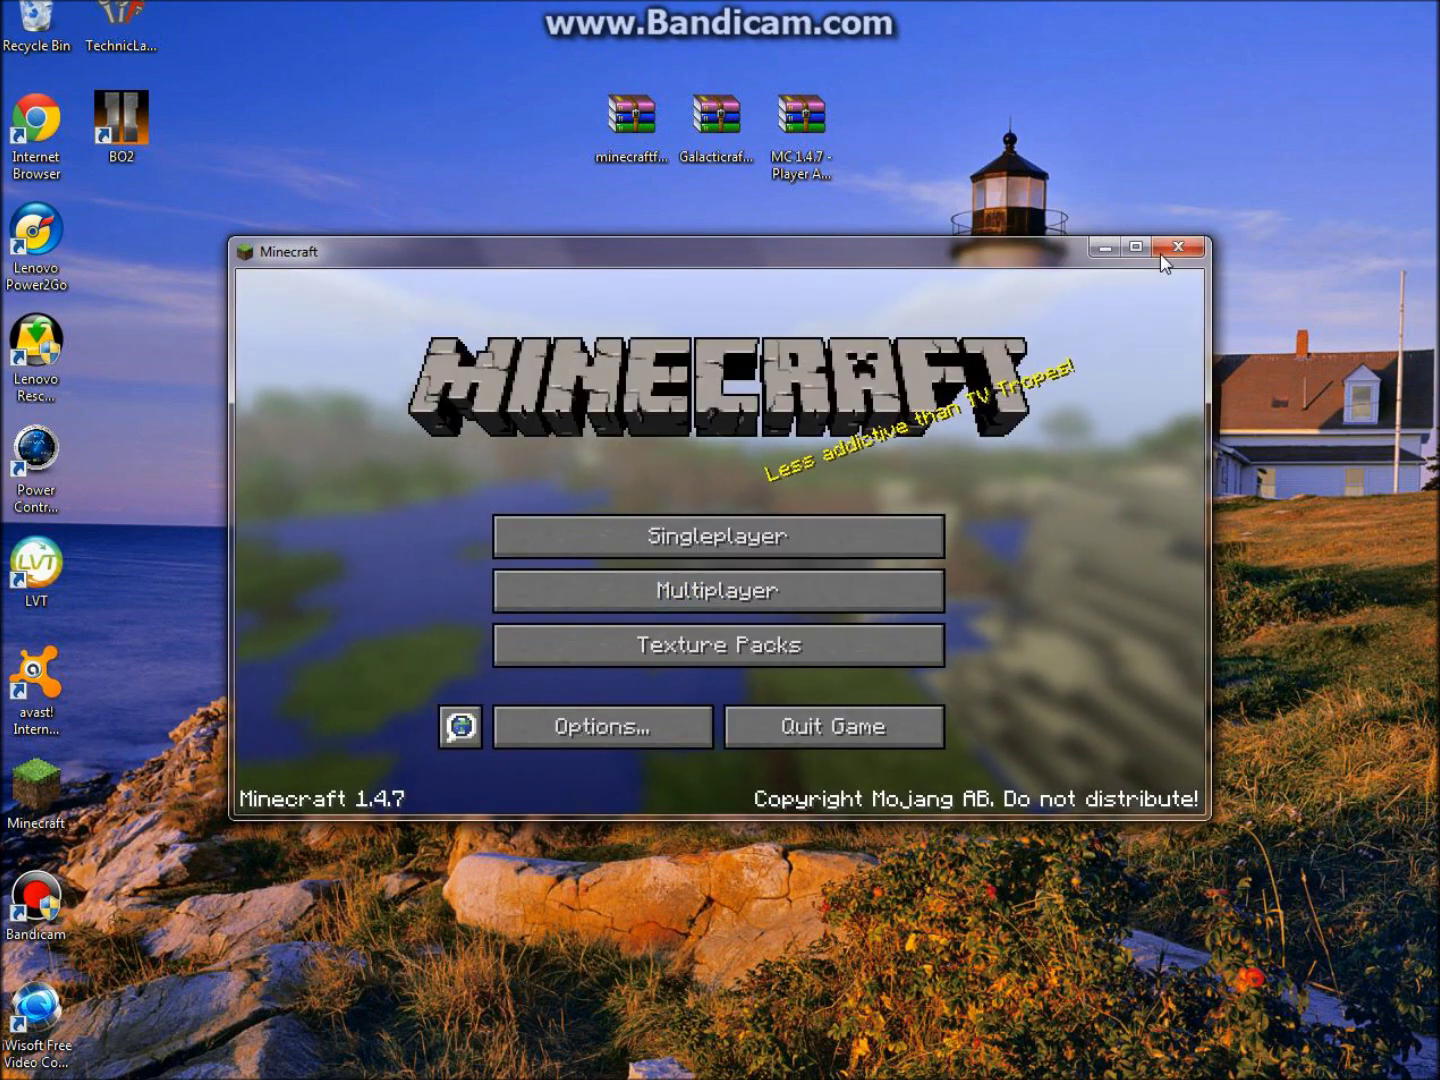
left_click(1170, 252)
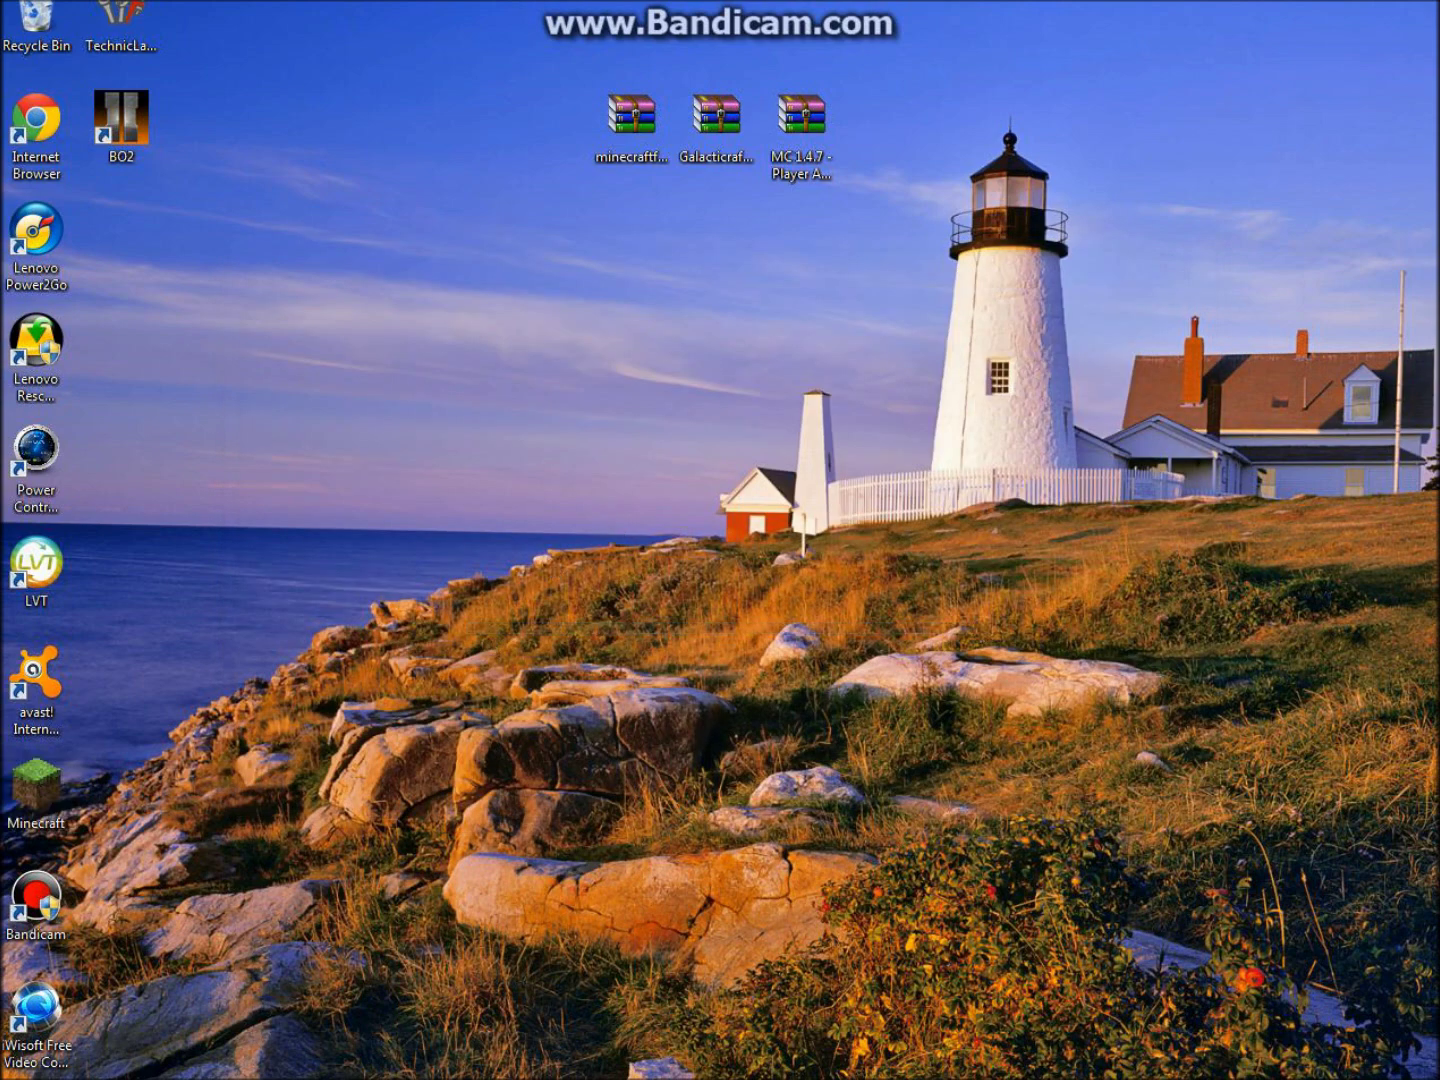
Step: Open the %appdata% folder and go into the bin folder inside .minecraft
key("super")
type("%a")
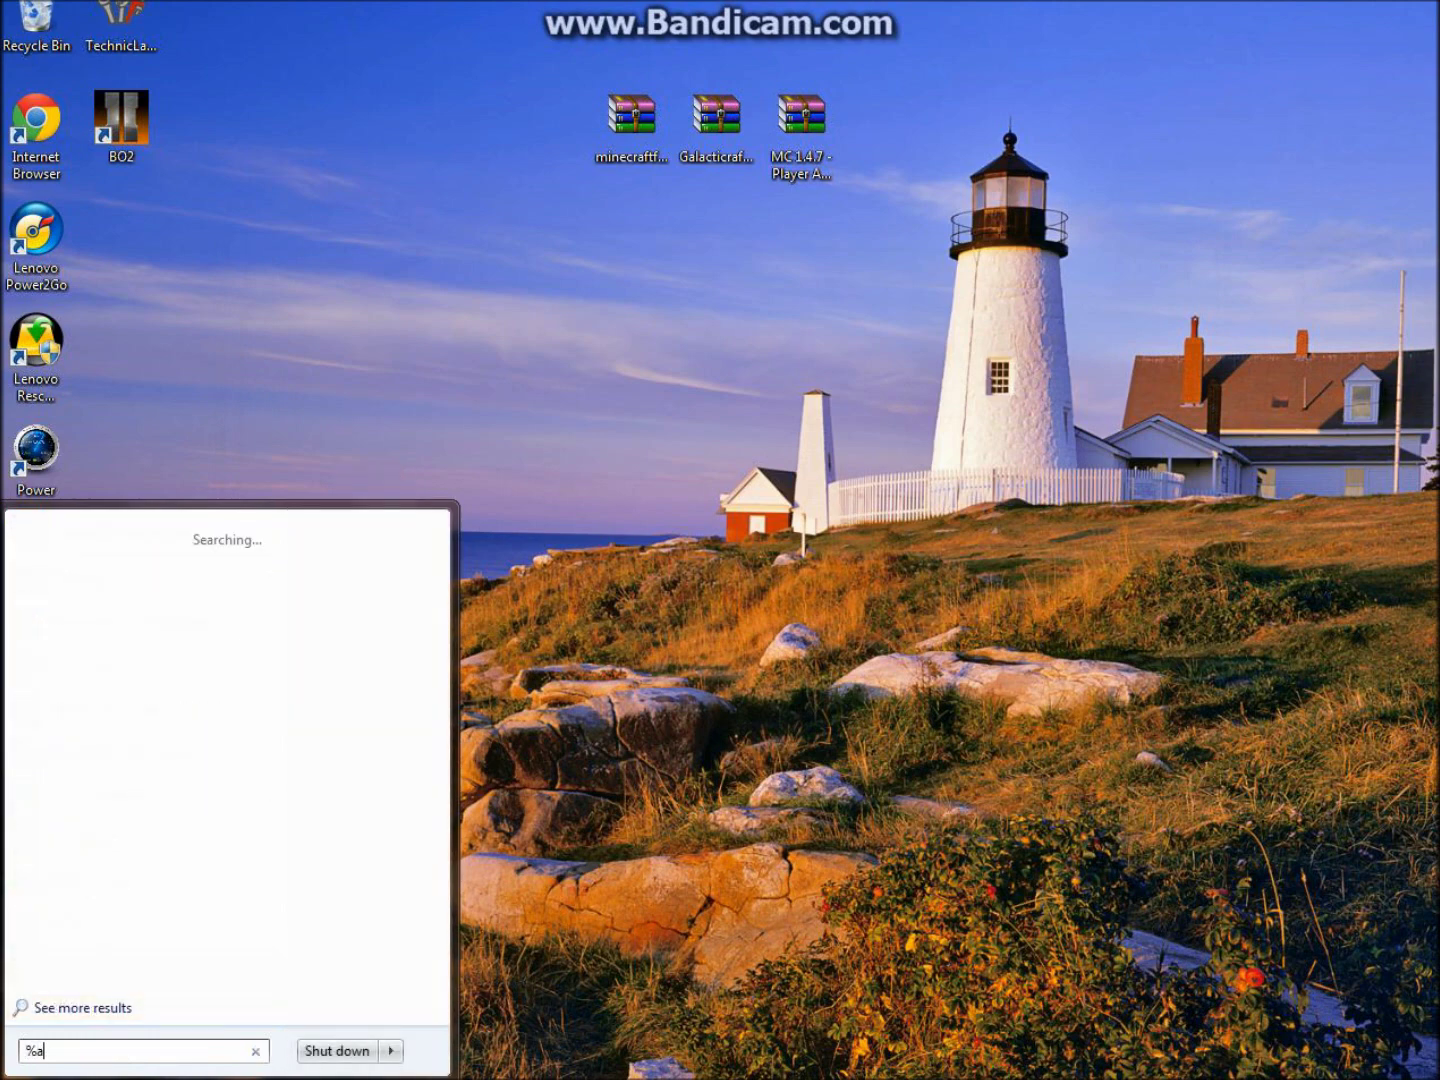
type("ppdata")
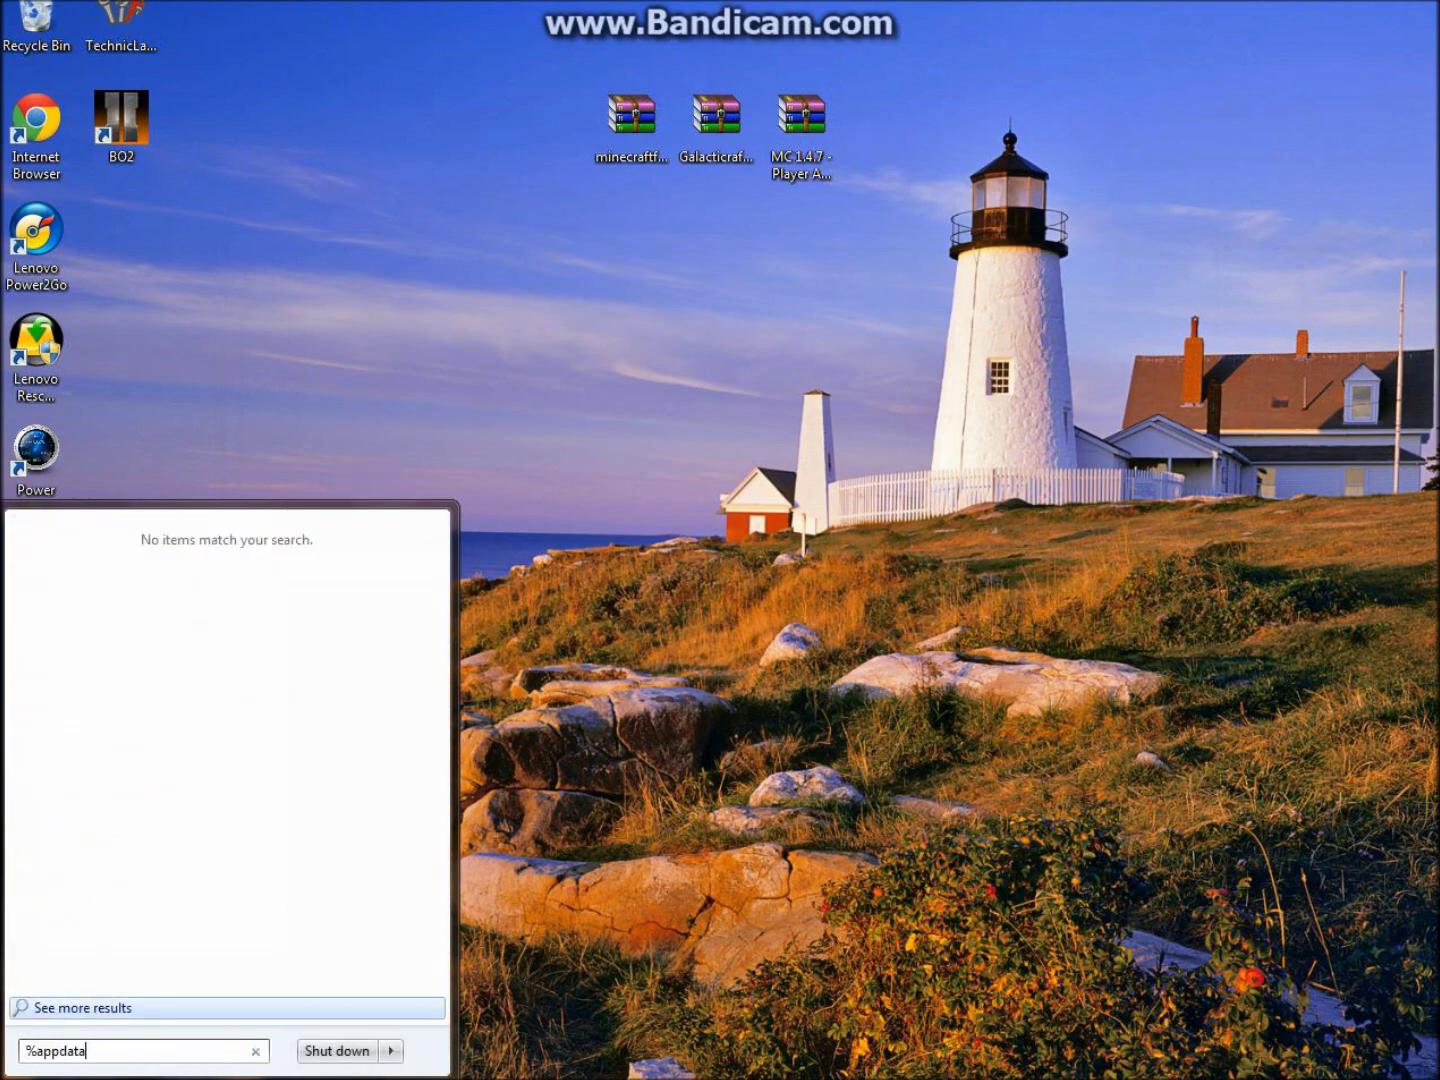
type("%")
key("Return")
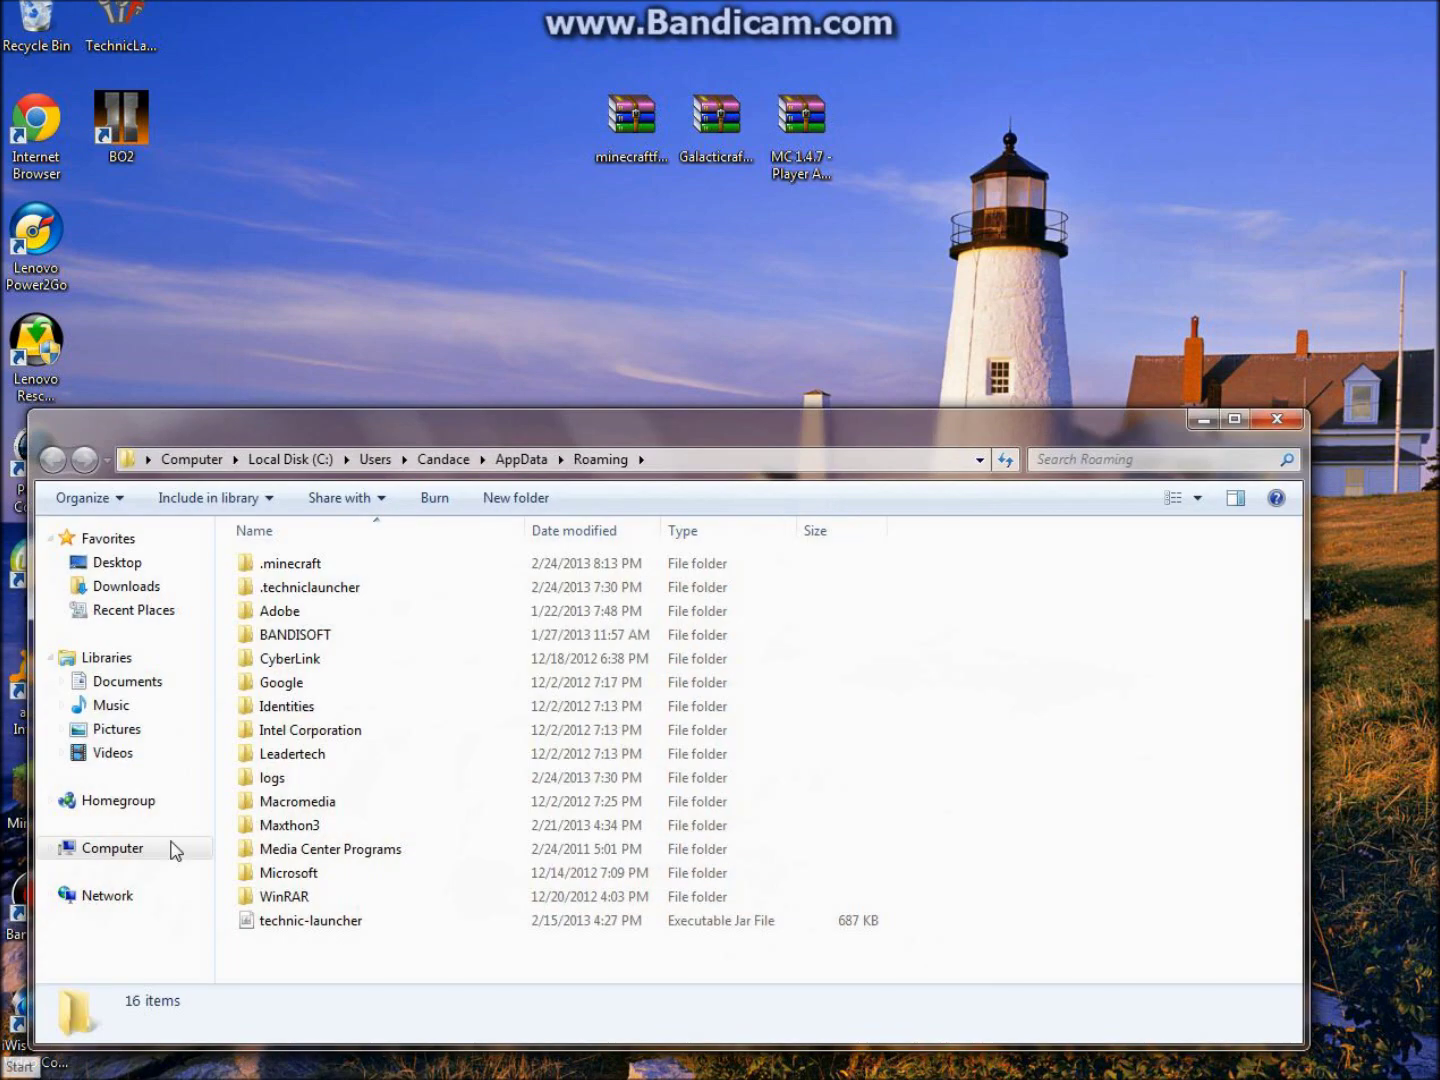
double_click(333, 567)
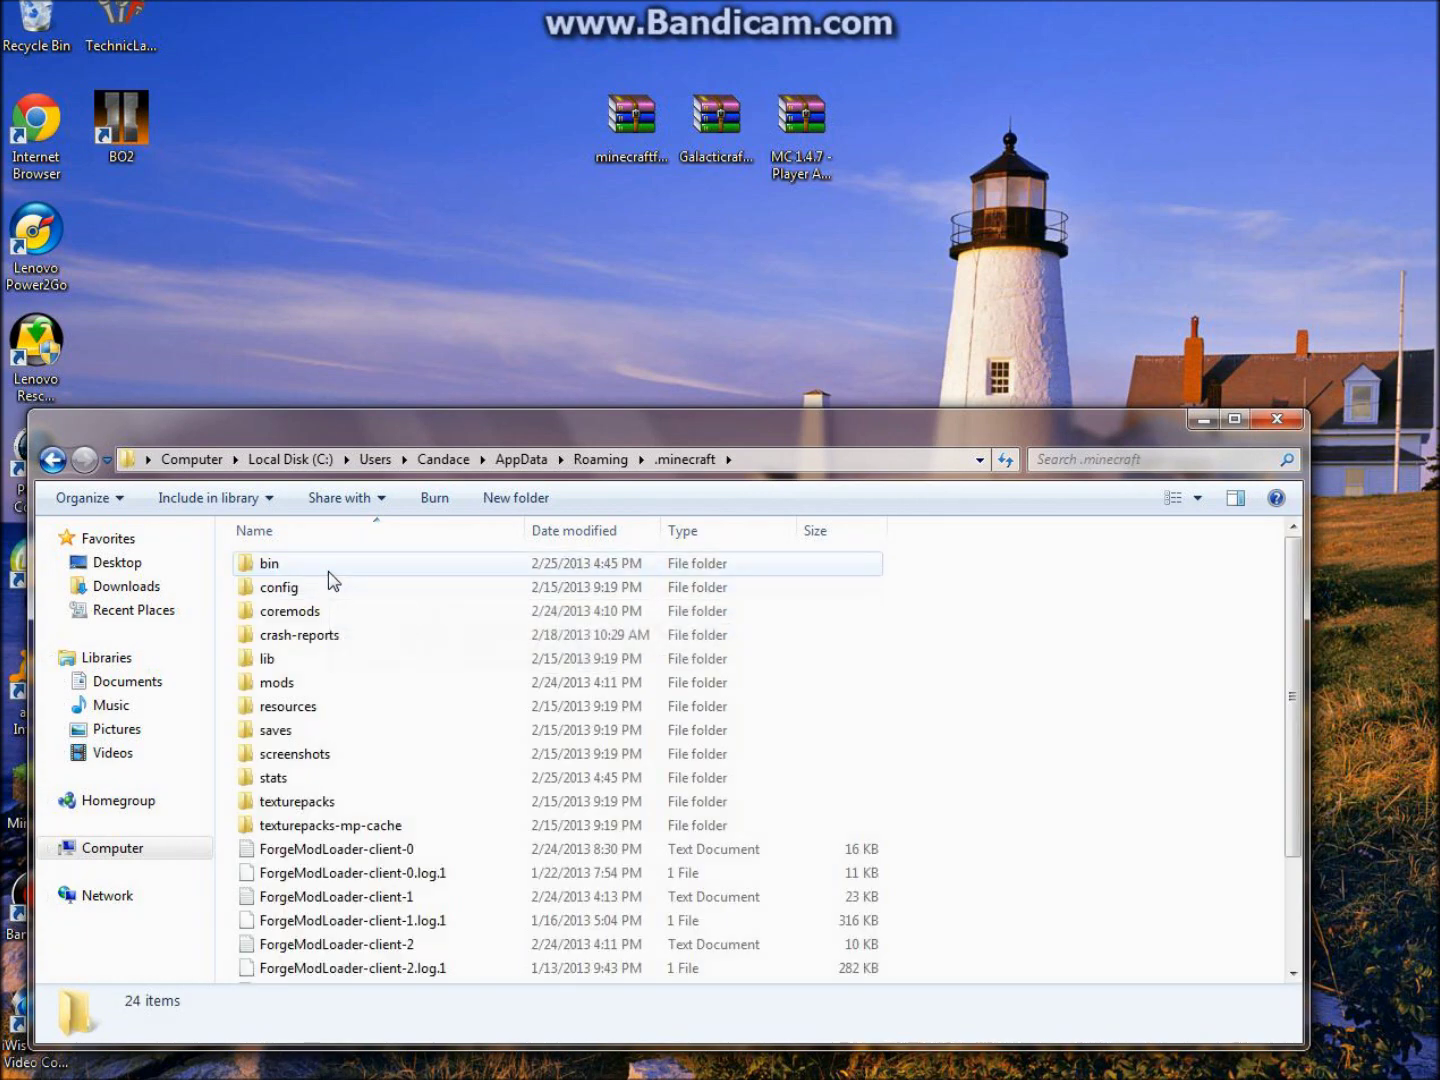
double_click(329, 573)
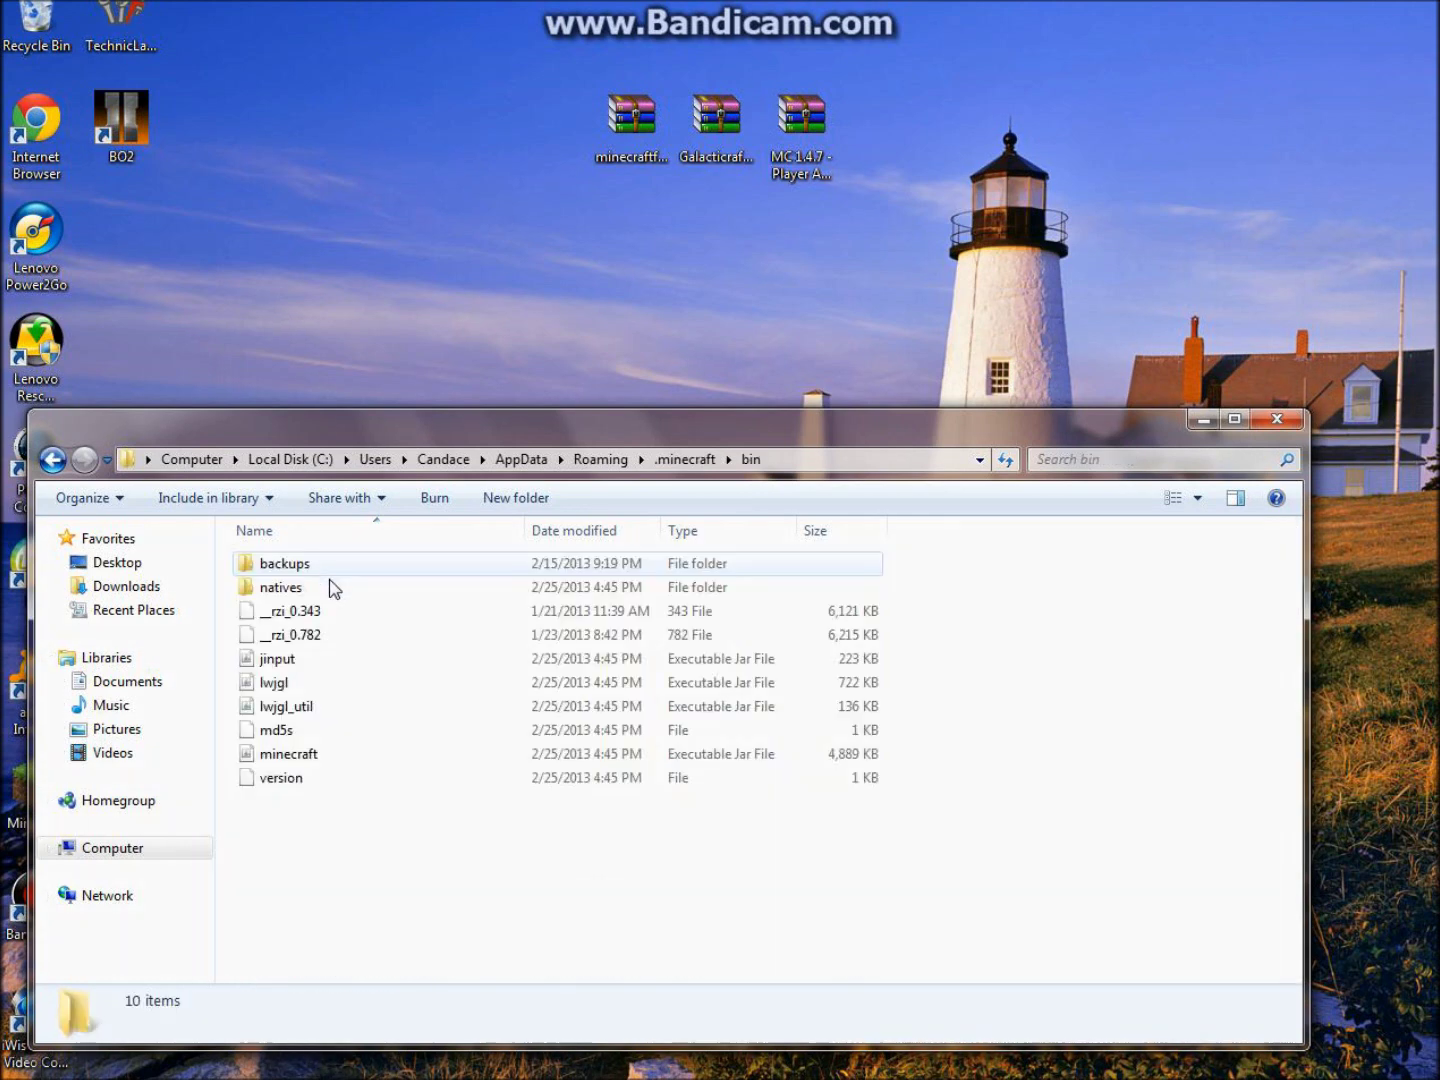
Step: Open the minecraft jar file with WinRAR archiver and dismiss the licence reminder
left_click(288, 756)
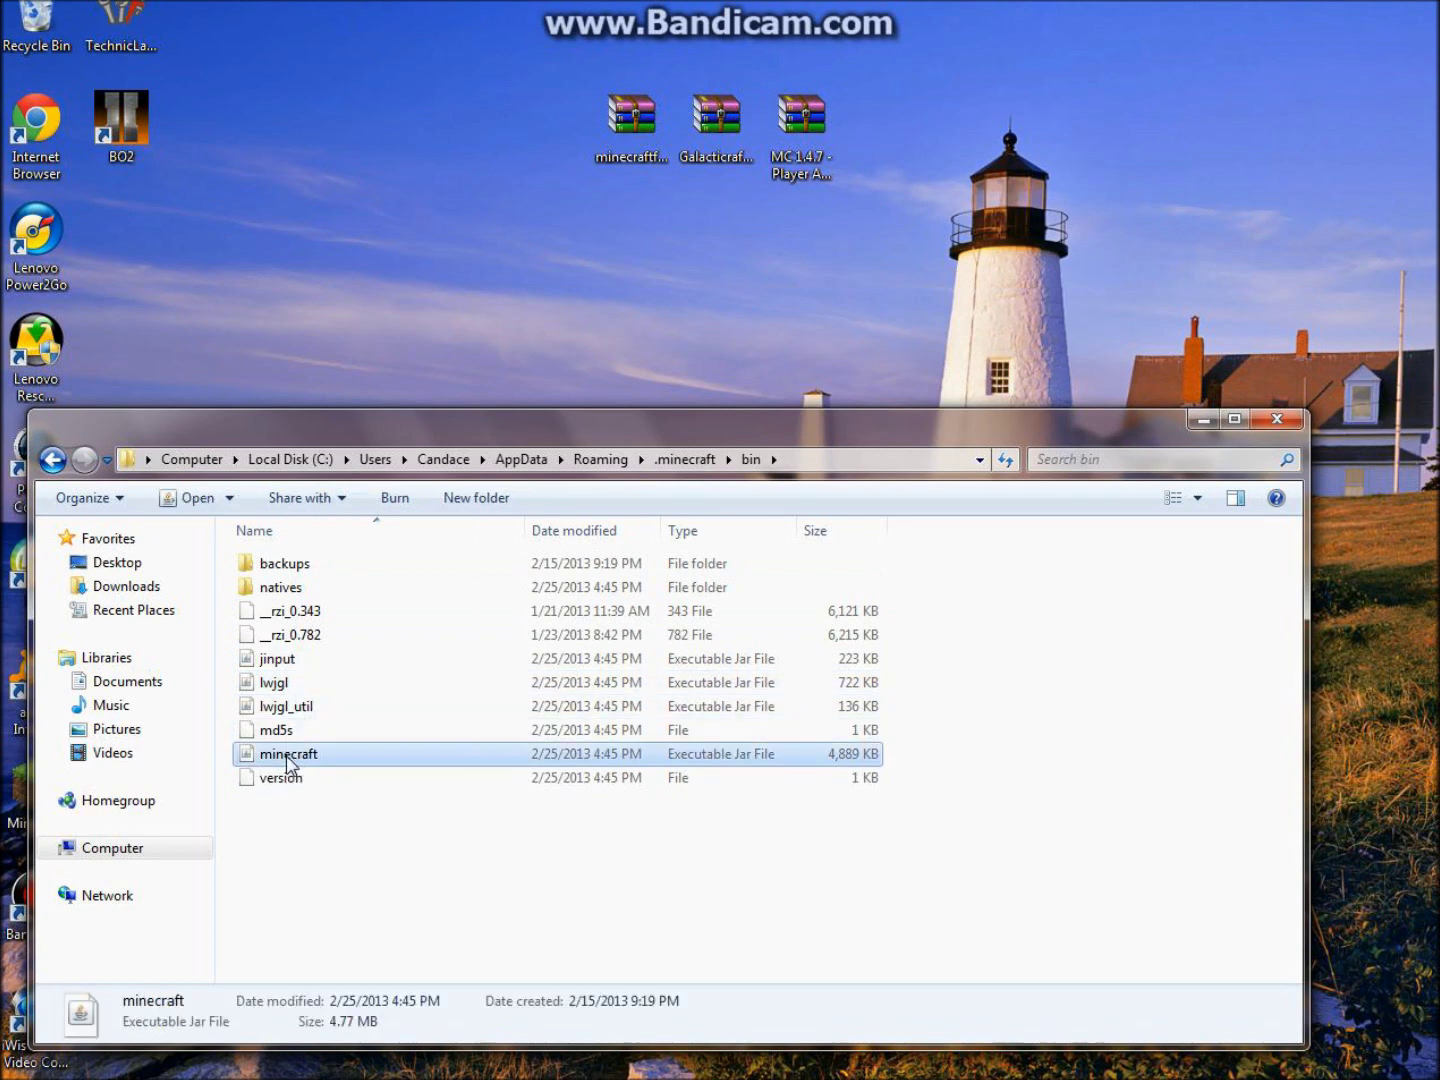
right_click(288, 762)
mouse_move(518, 398)
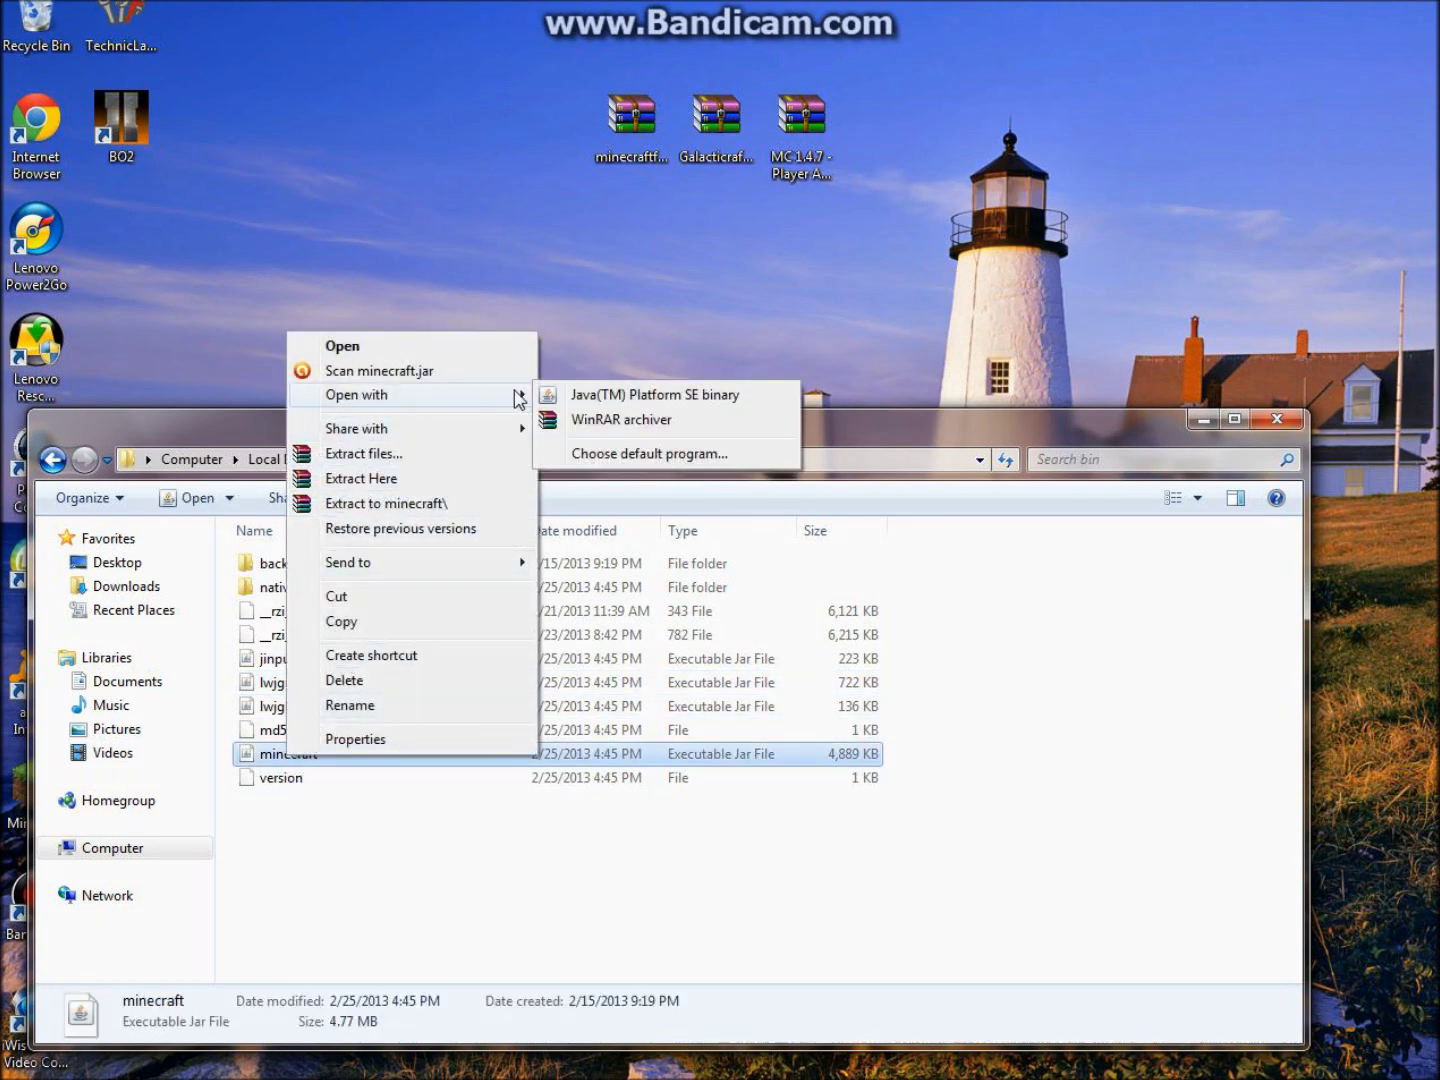
left_click(585, 421)
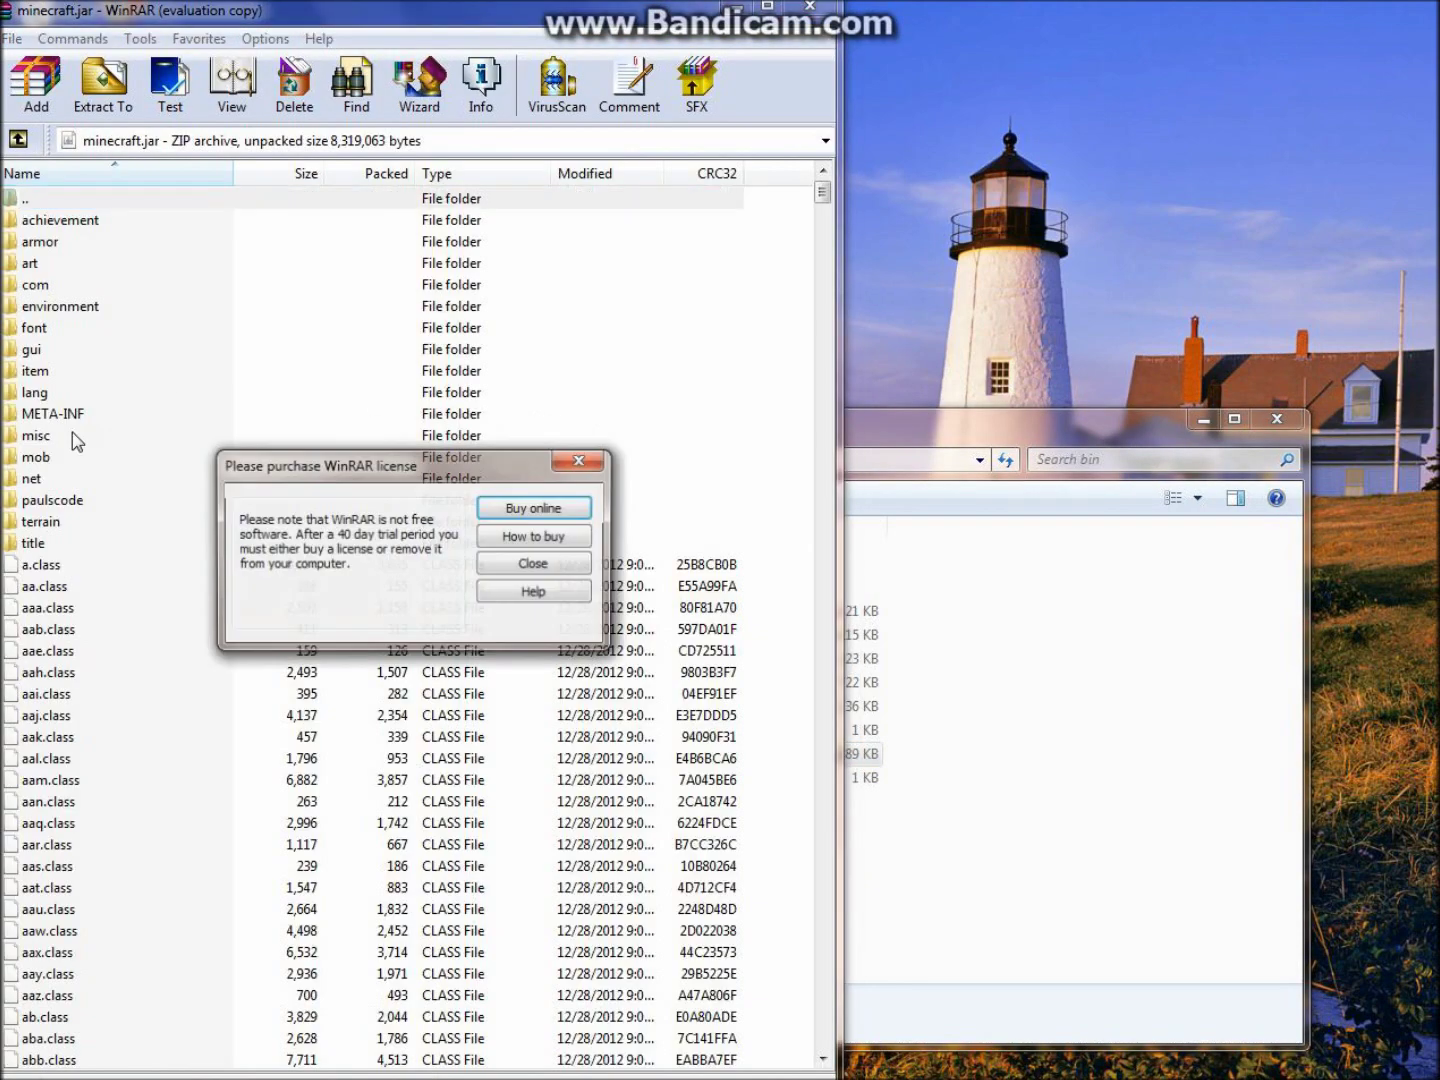
key("Escape")
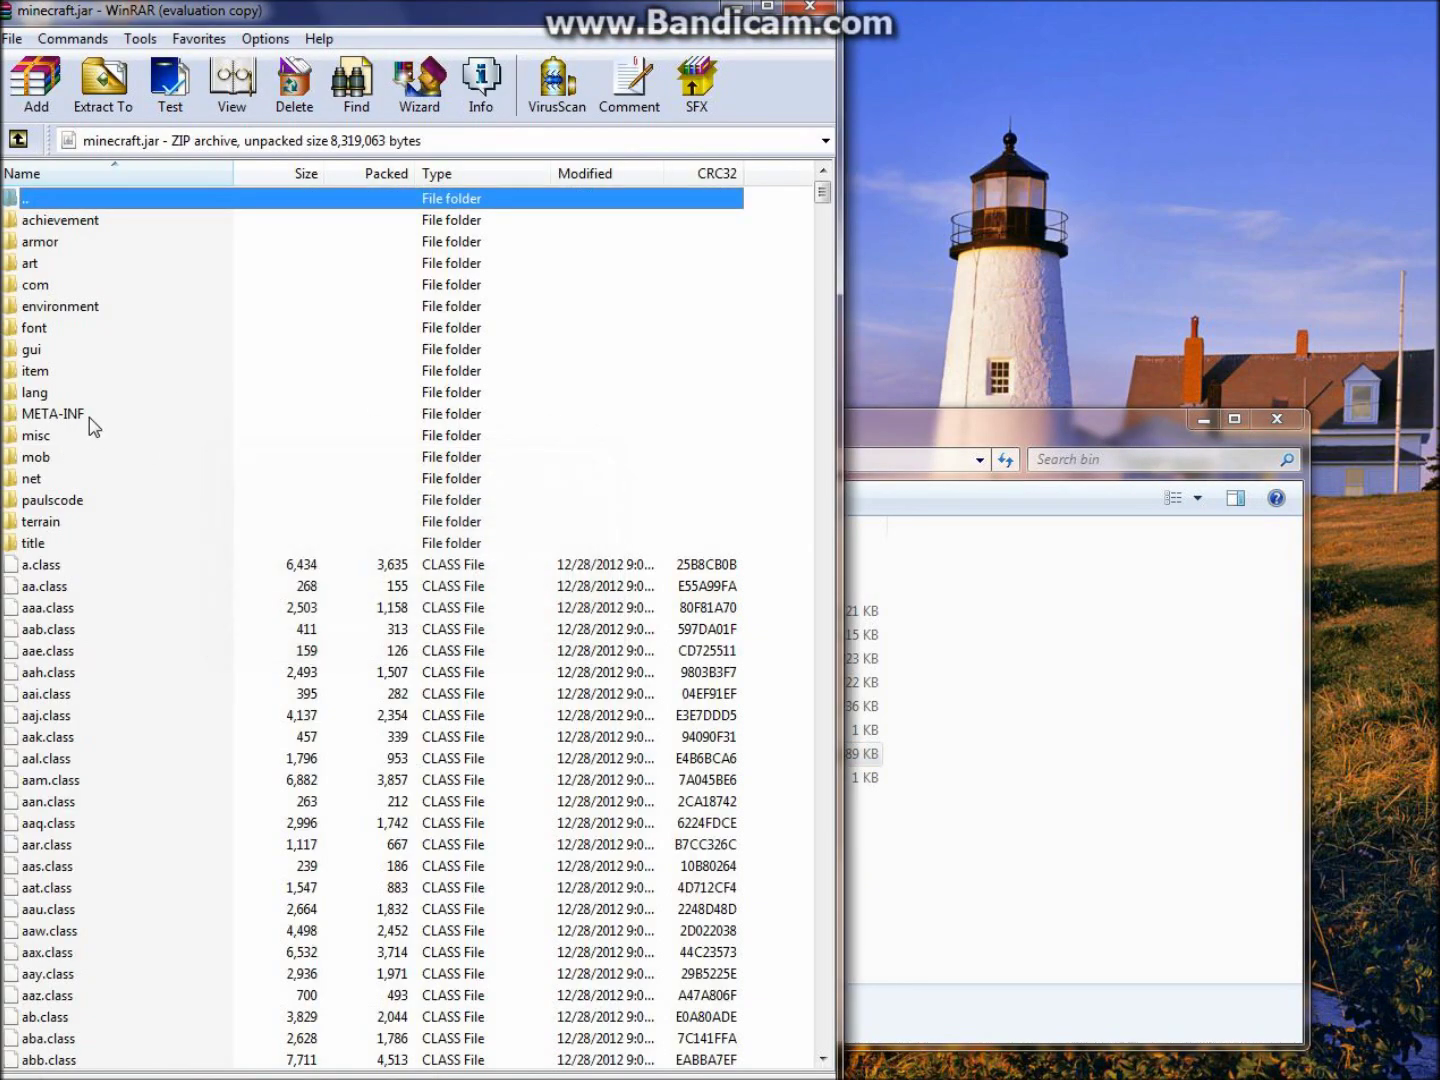
Step: Delete the META-INF folder from minecraft.jar, minimize the archive window and close the bin folder
left_click(92, 424)
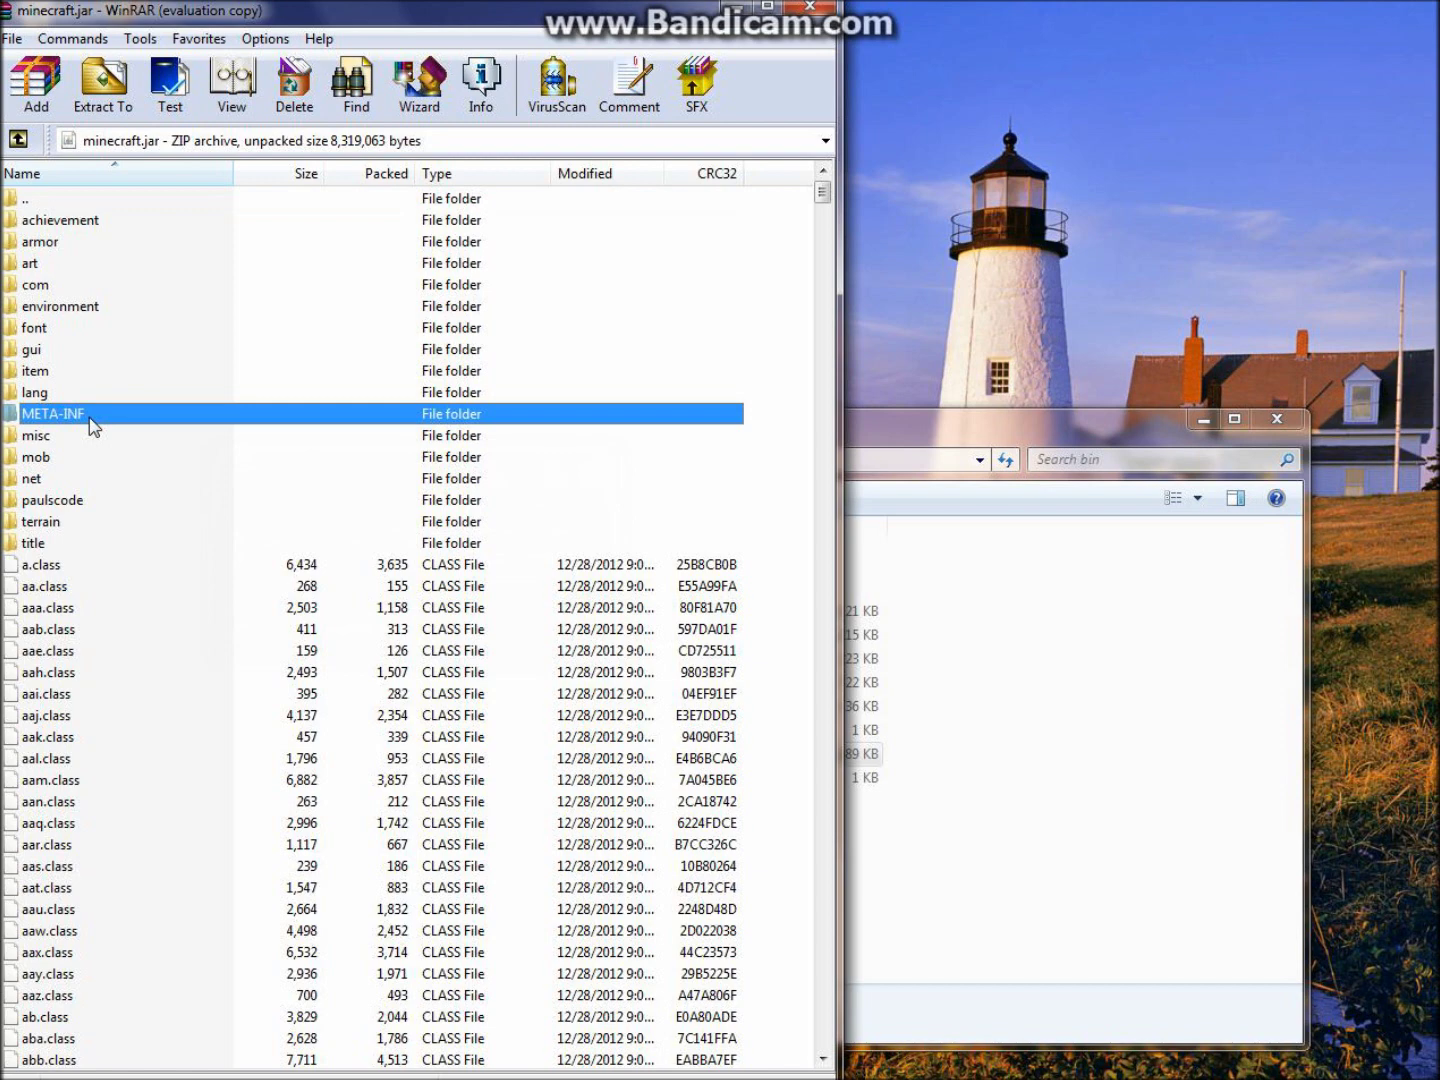
key("Delete")
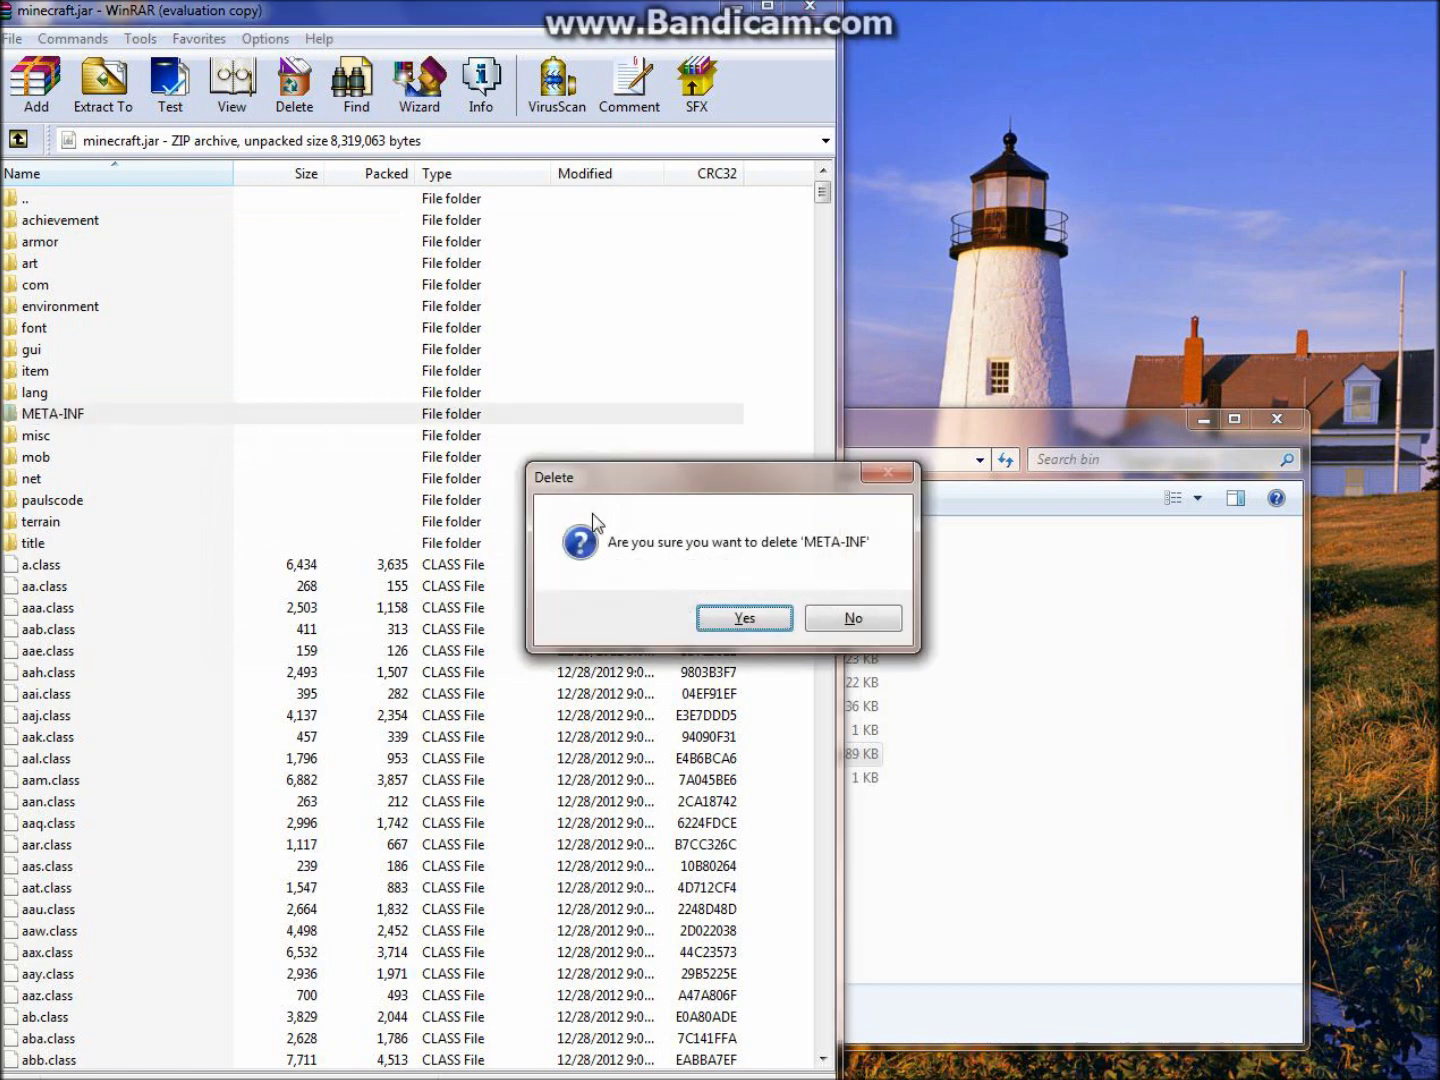
left_click(740, 620)
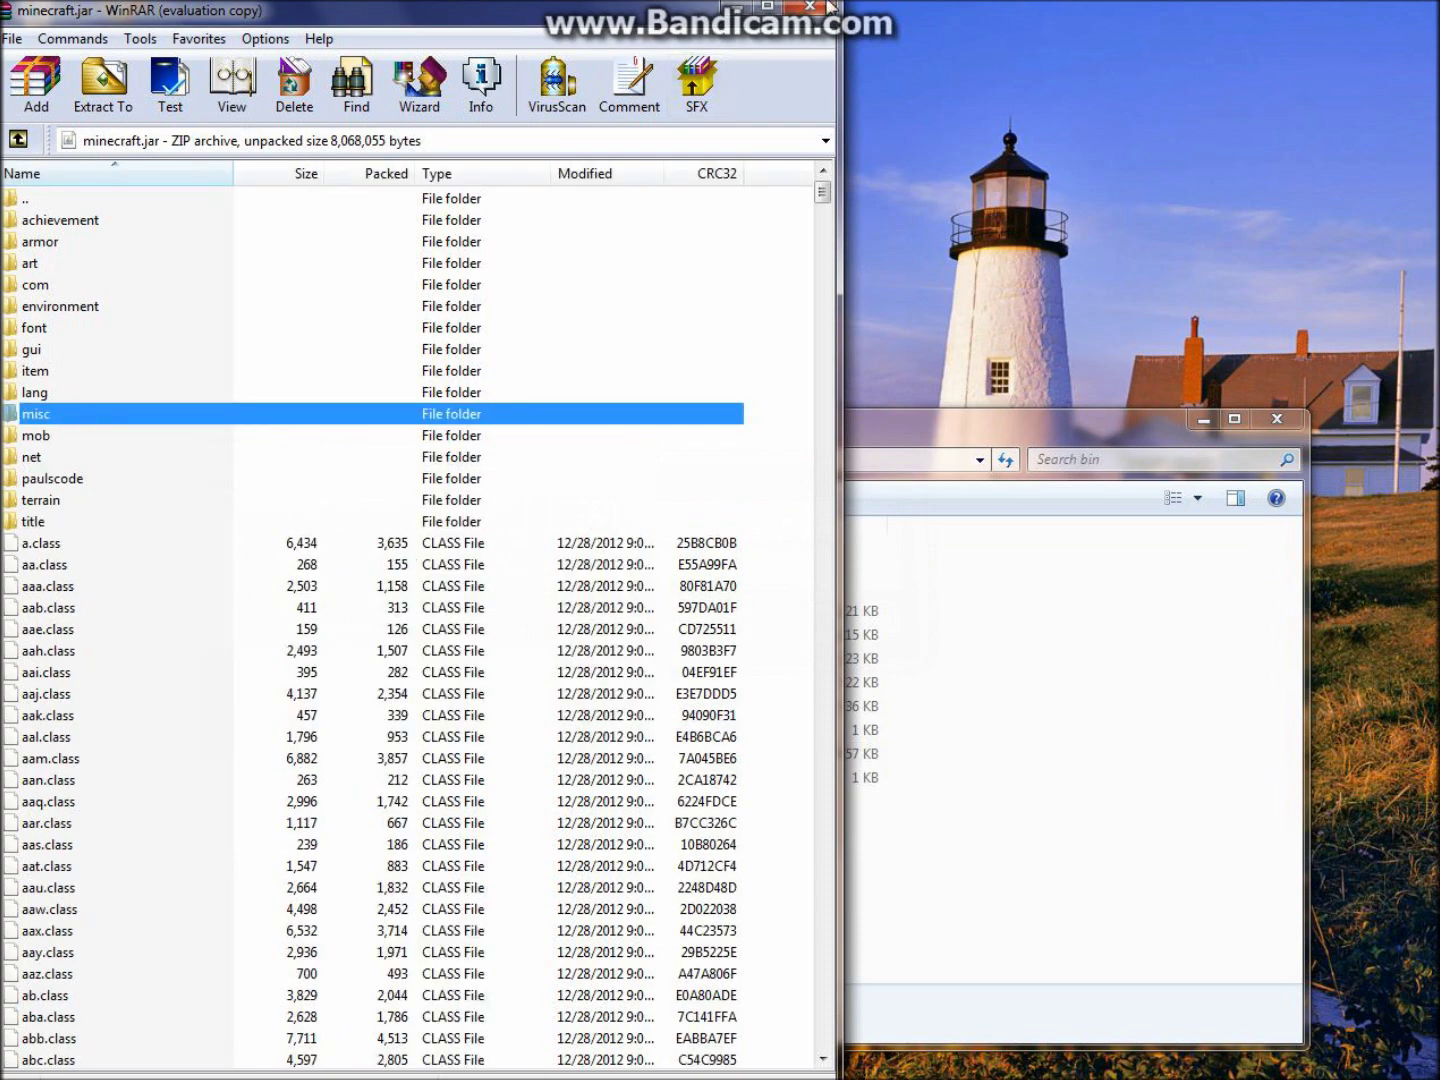
key("alt+F4")
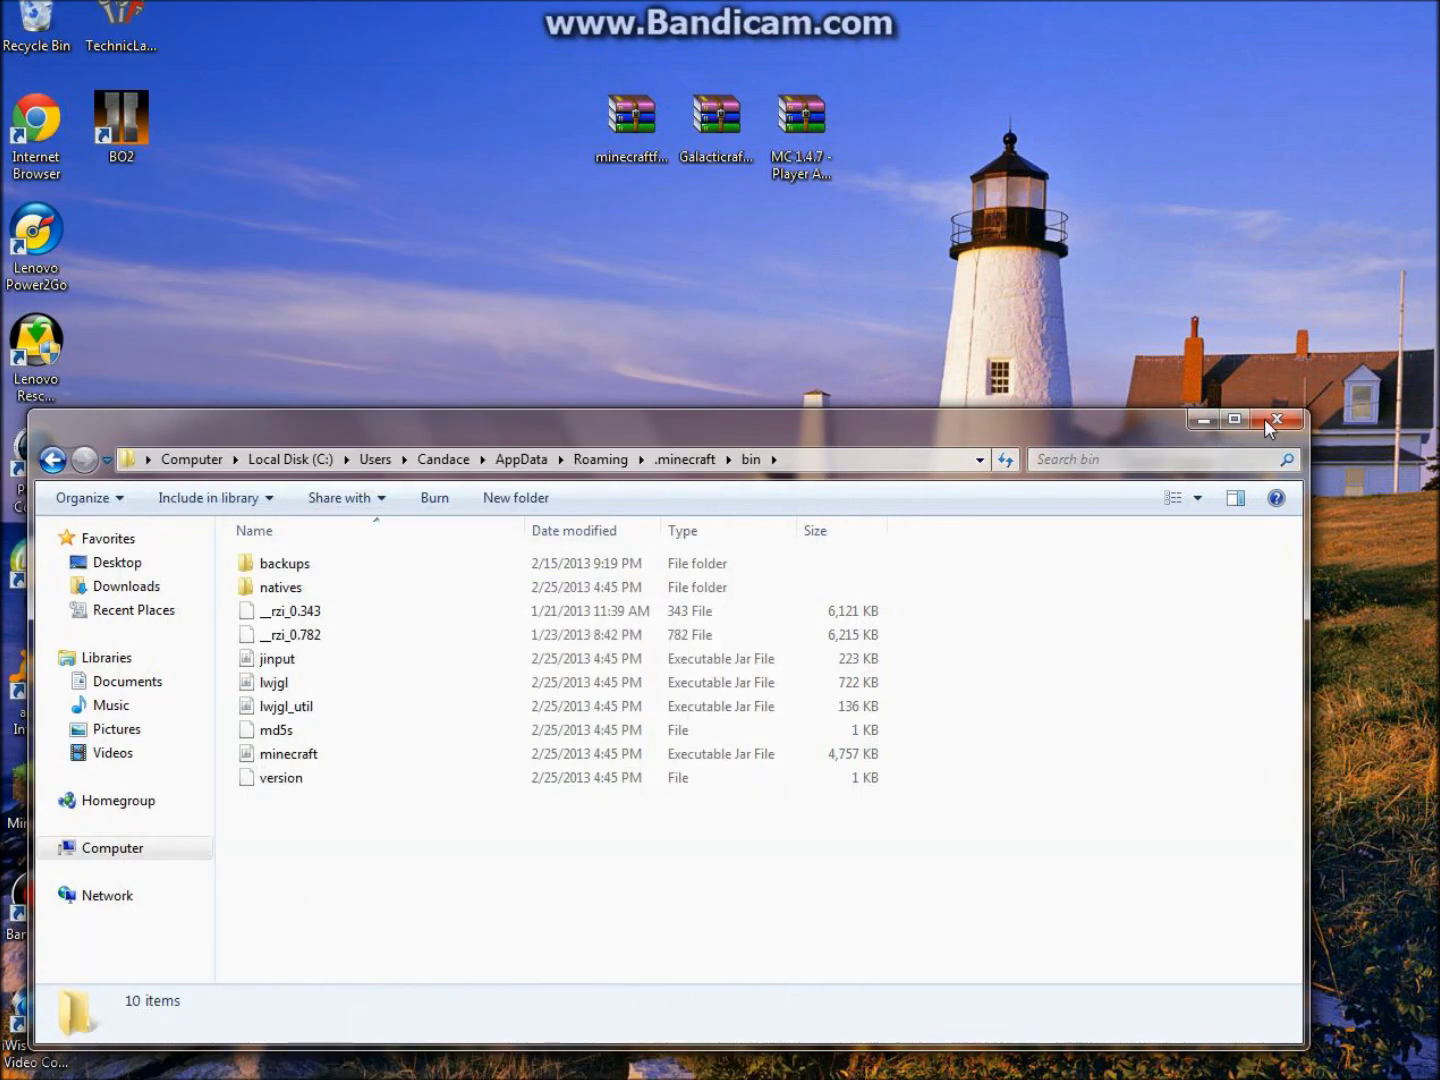
left_click(1276, 419)
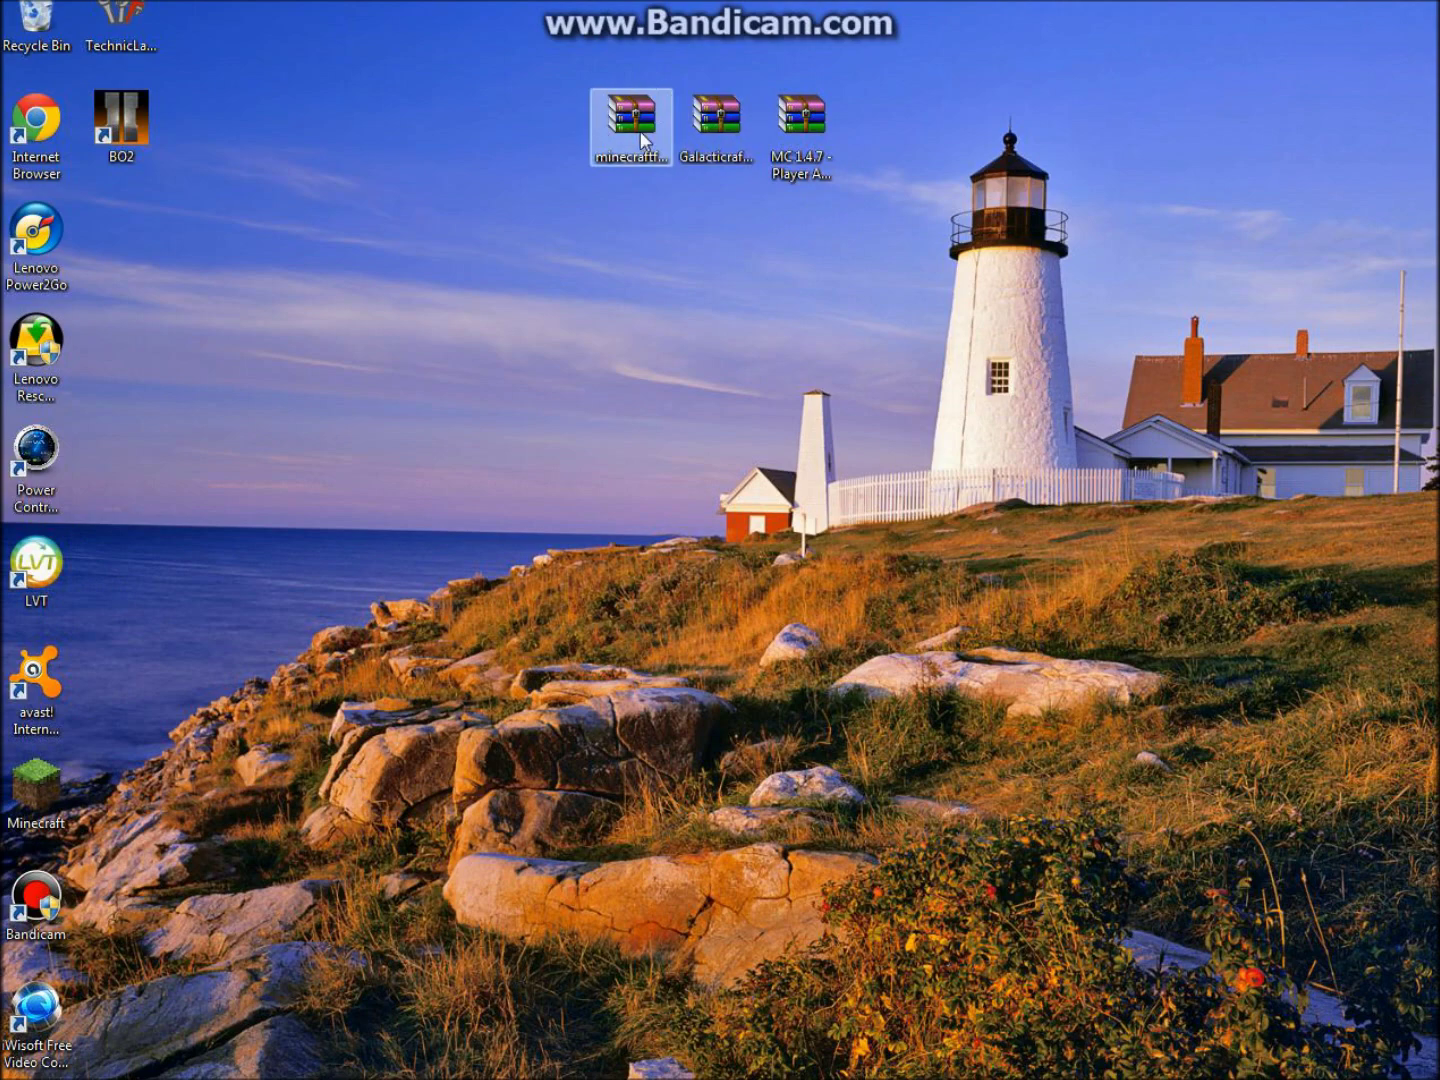
Step: Open the minecraftforge-universal-1.4.7-6.6.0.497.zip archive from the desktop and place it beside the restored minecraft.jar window
left_click(641, 139)
double_click(641, 140)
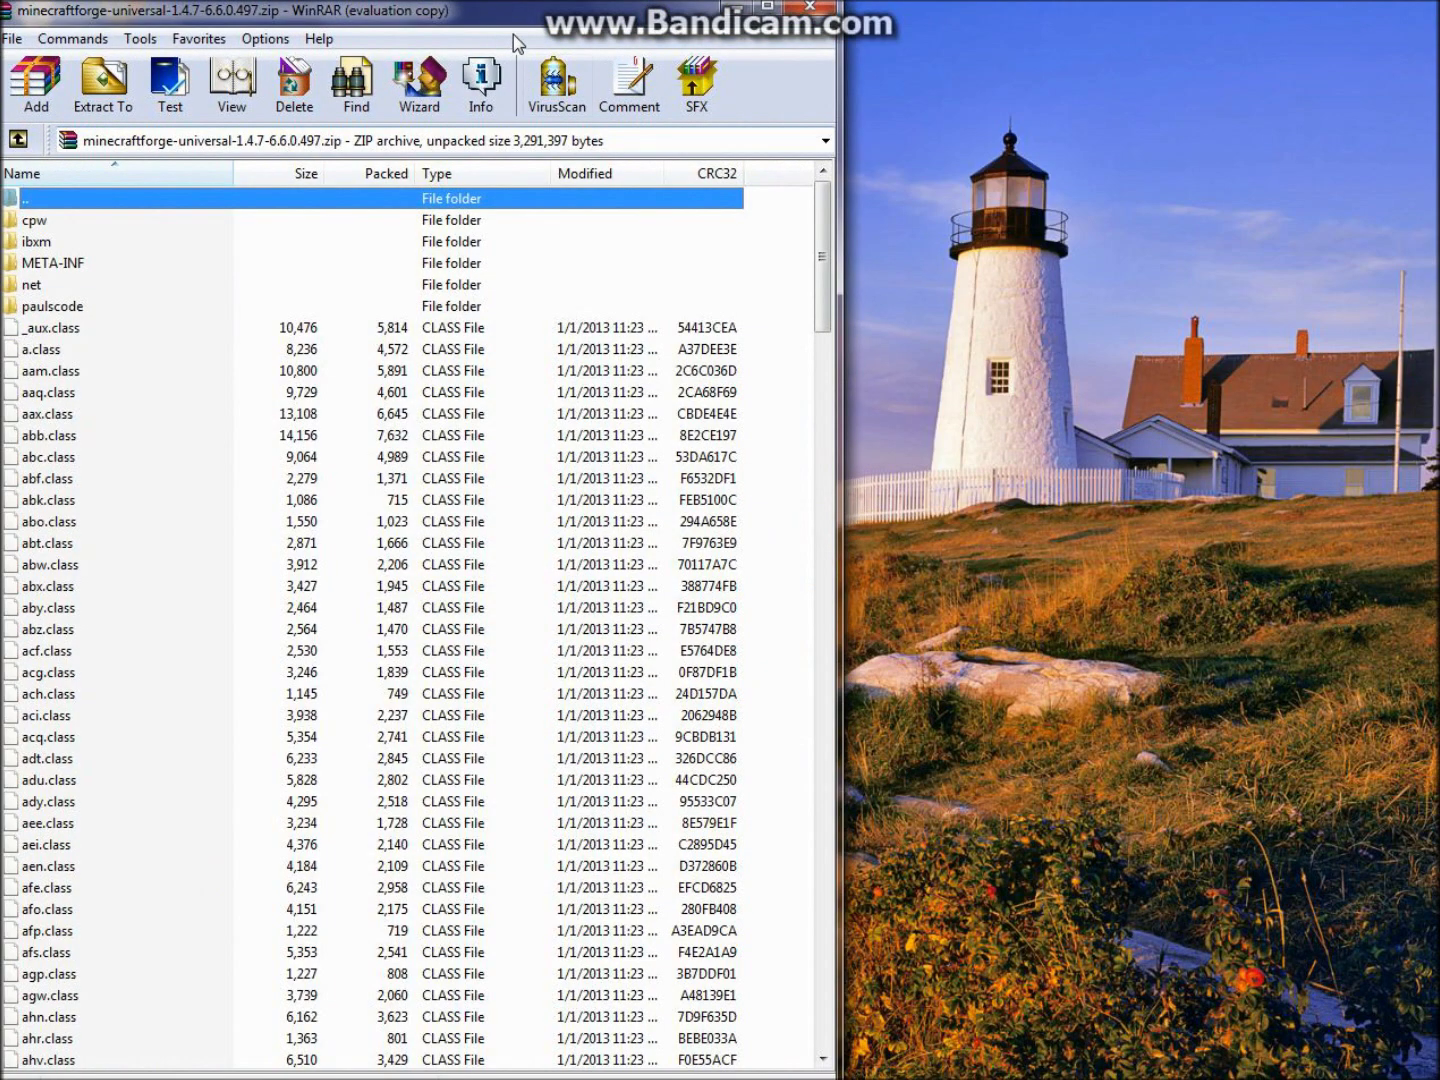
left_click_drag(514, 30, 1070, 47)
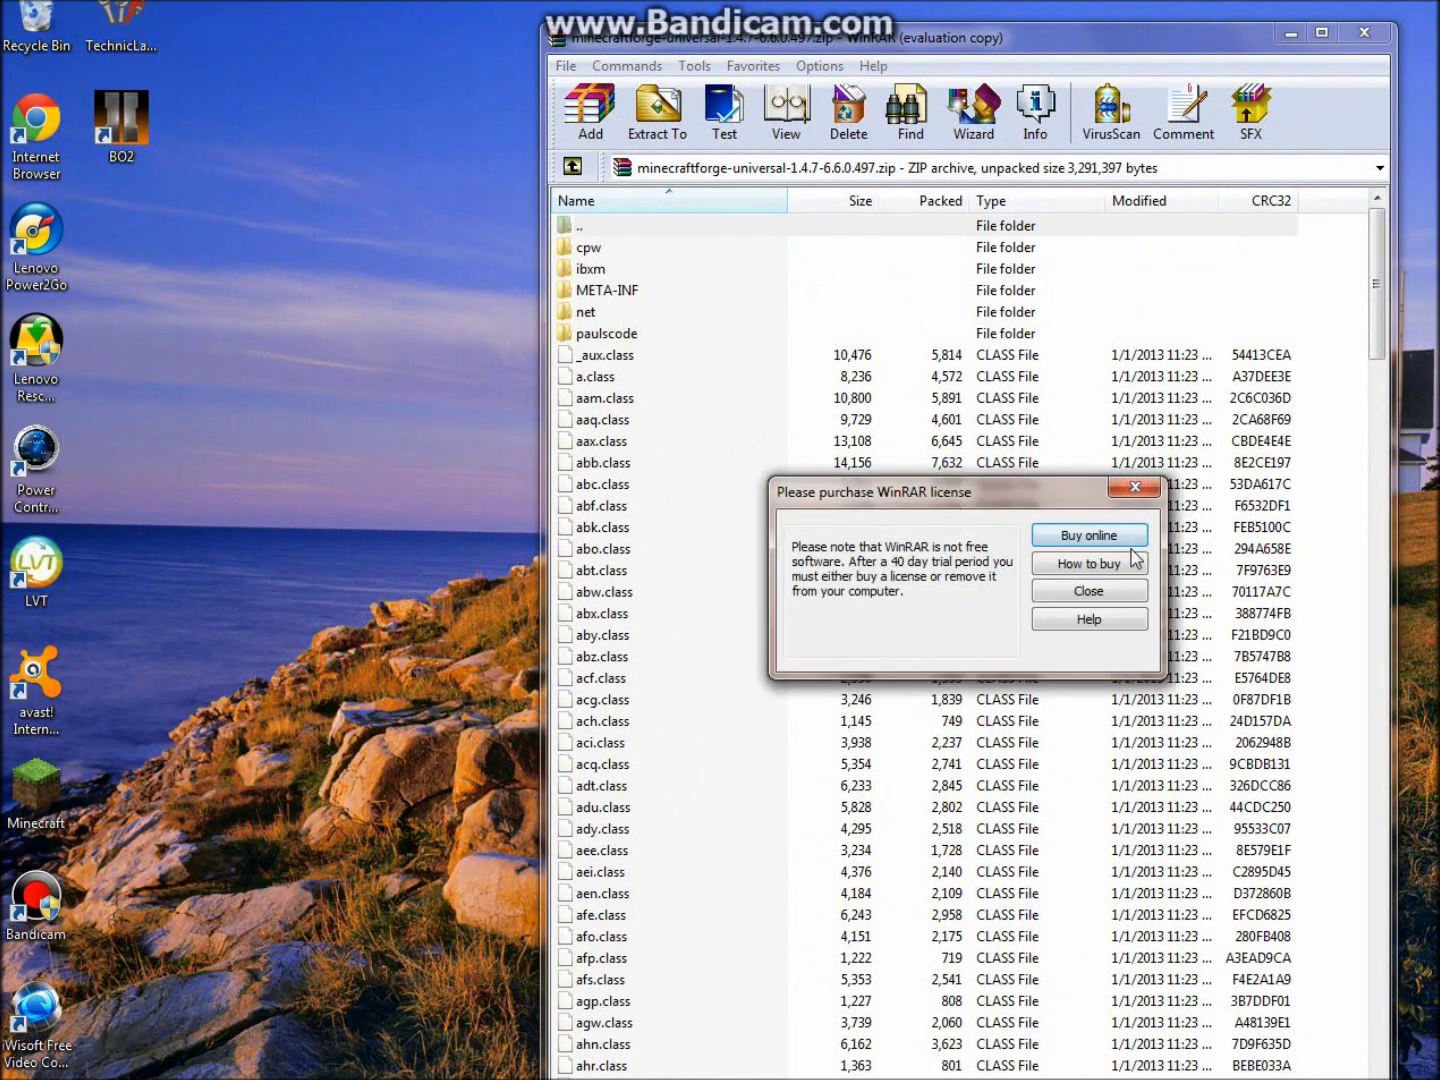
left_click(1104, 592)
left_click_drag(1143, 48, 1307, 13)
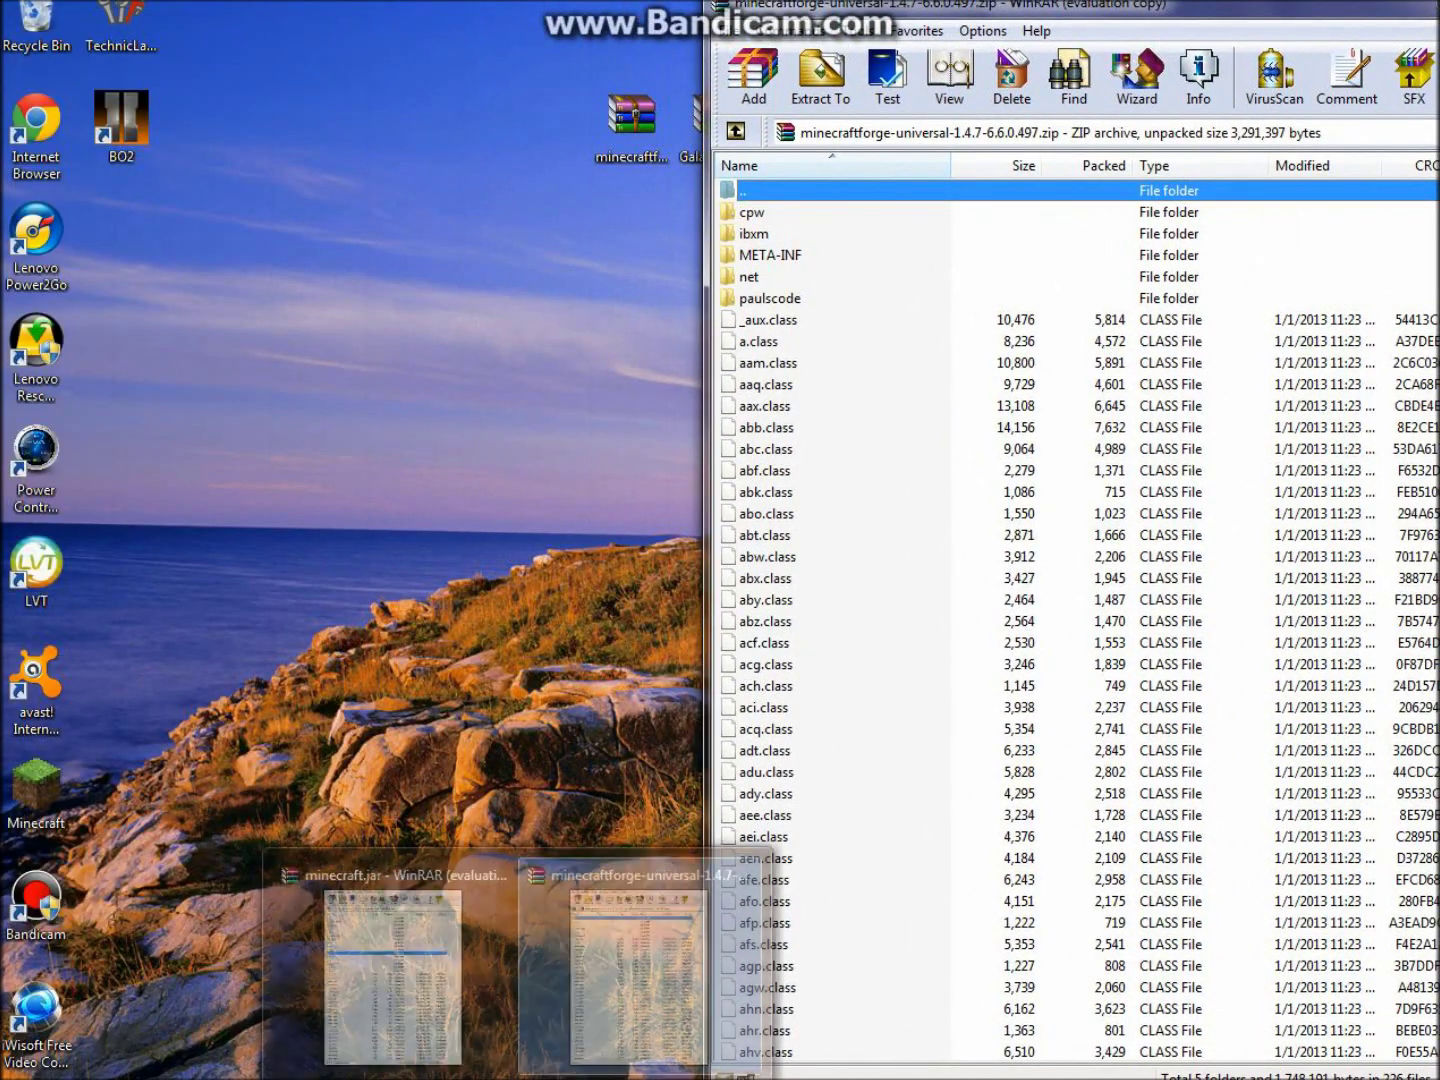
left_click(454, 1010)
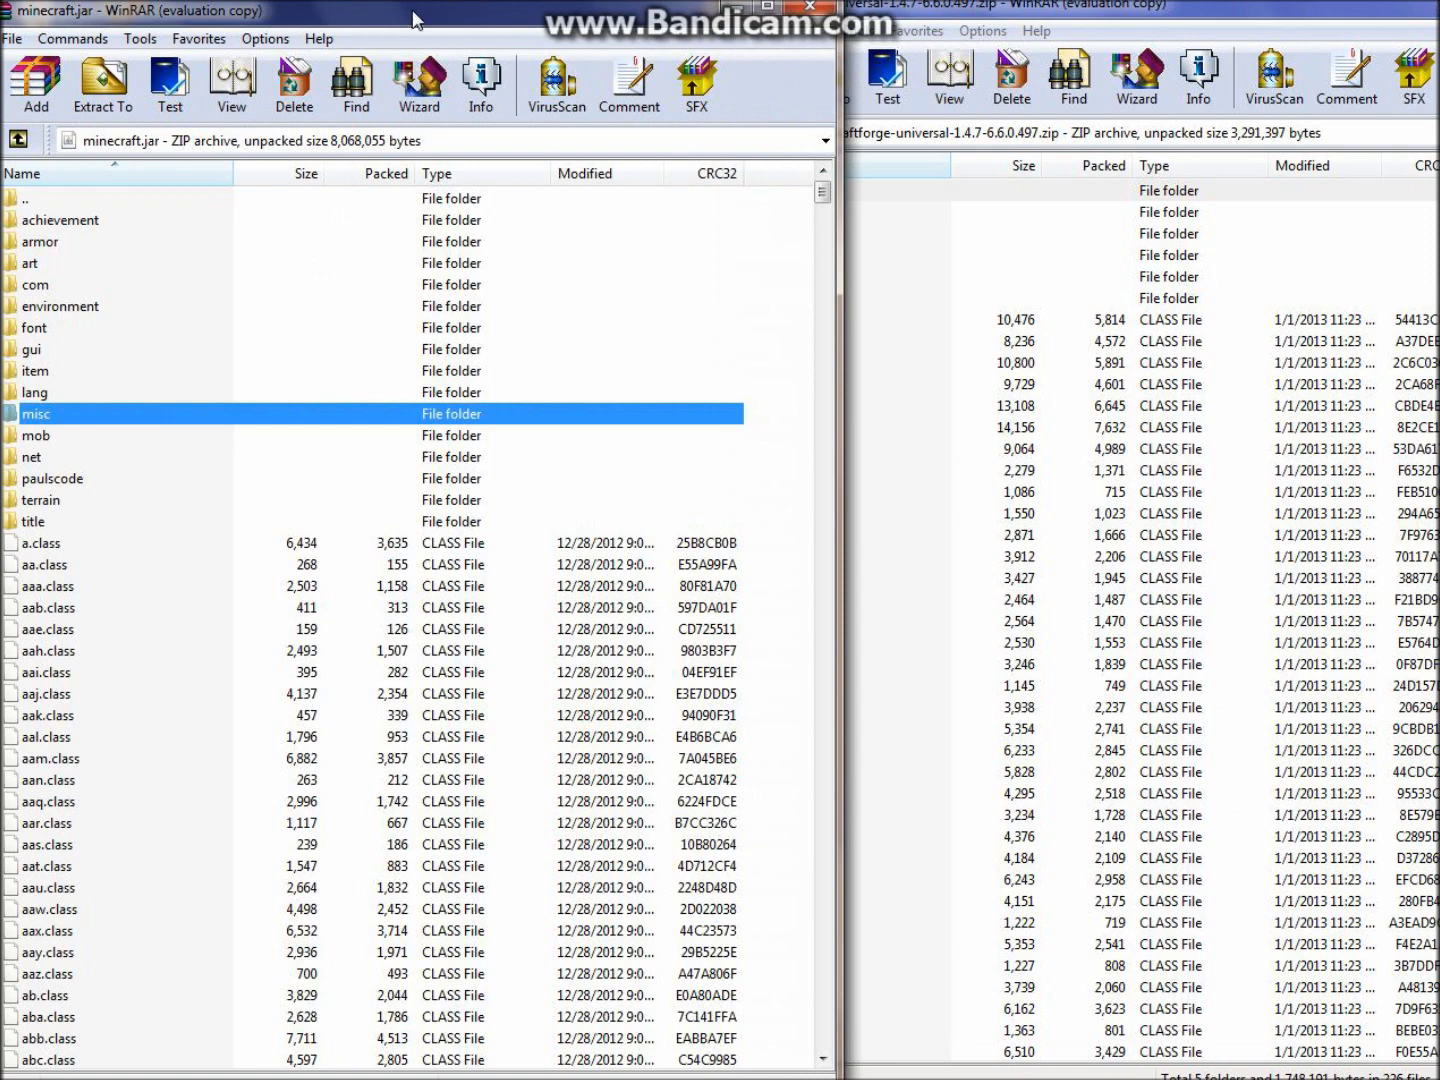
Step: Add all files and folders from the Minecraft Forge archive to minecraft.jar using the default archive settings
left_click_drag(416, 22, 387, 3)
left_click(1022, 453)
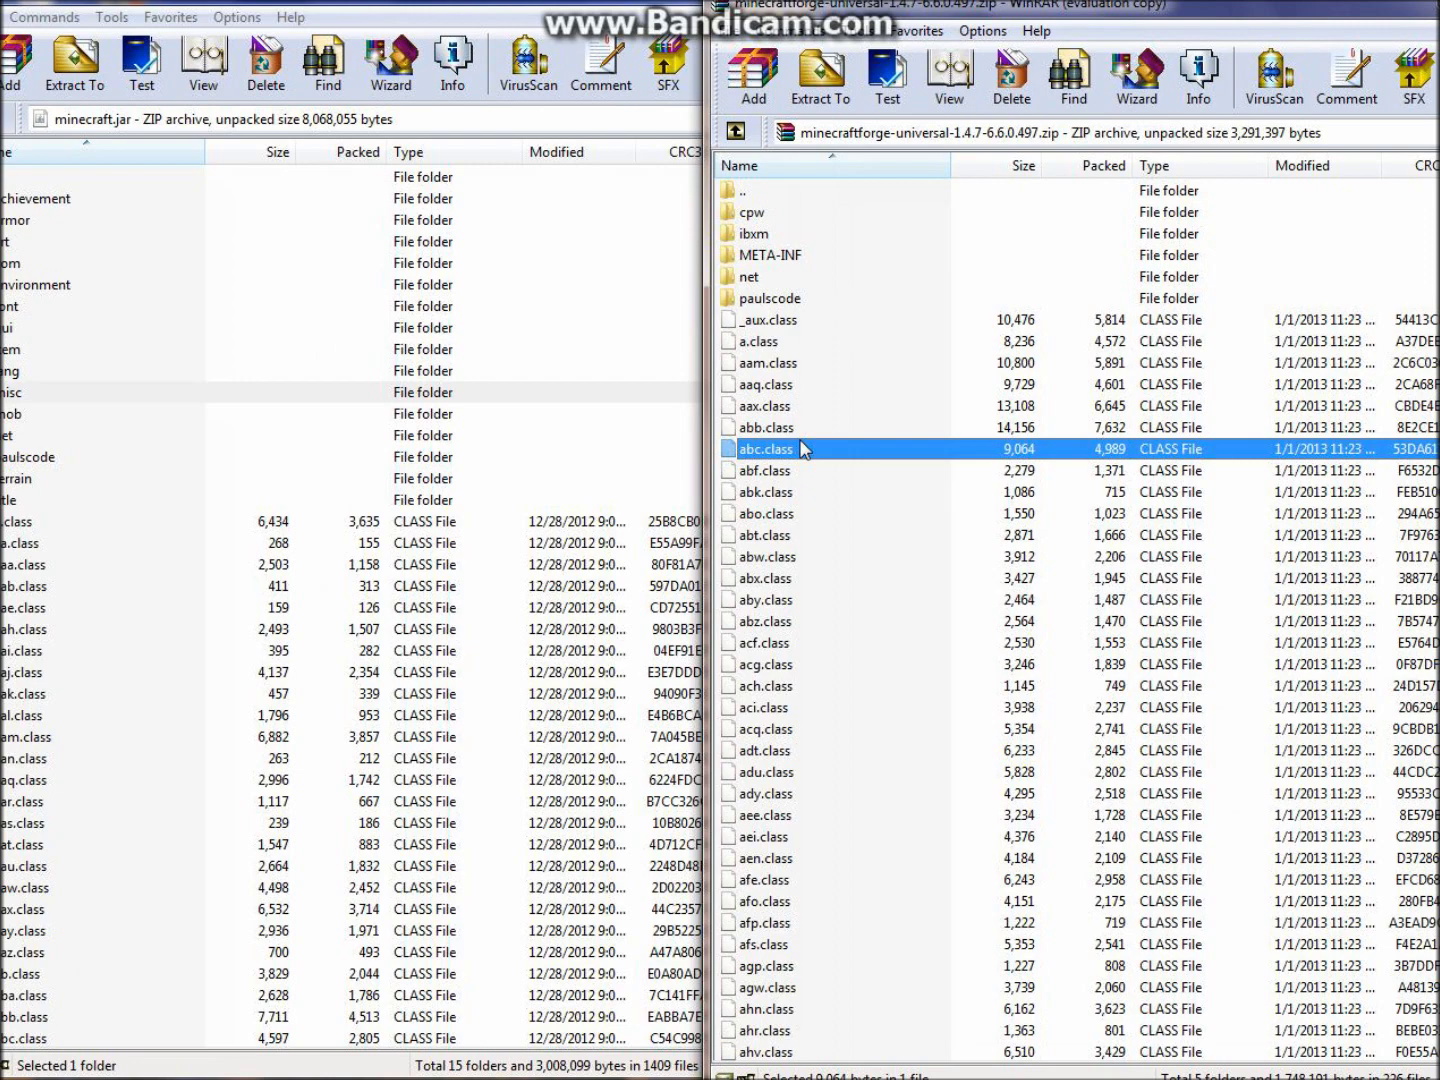
key("ctrl+a")
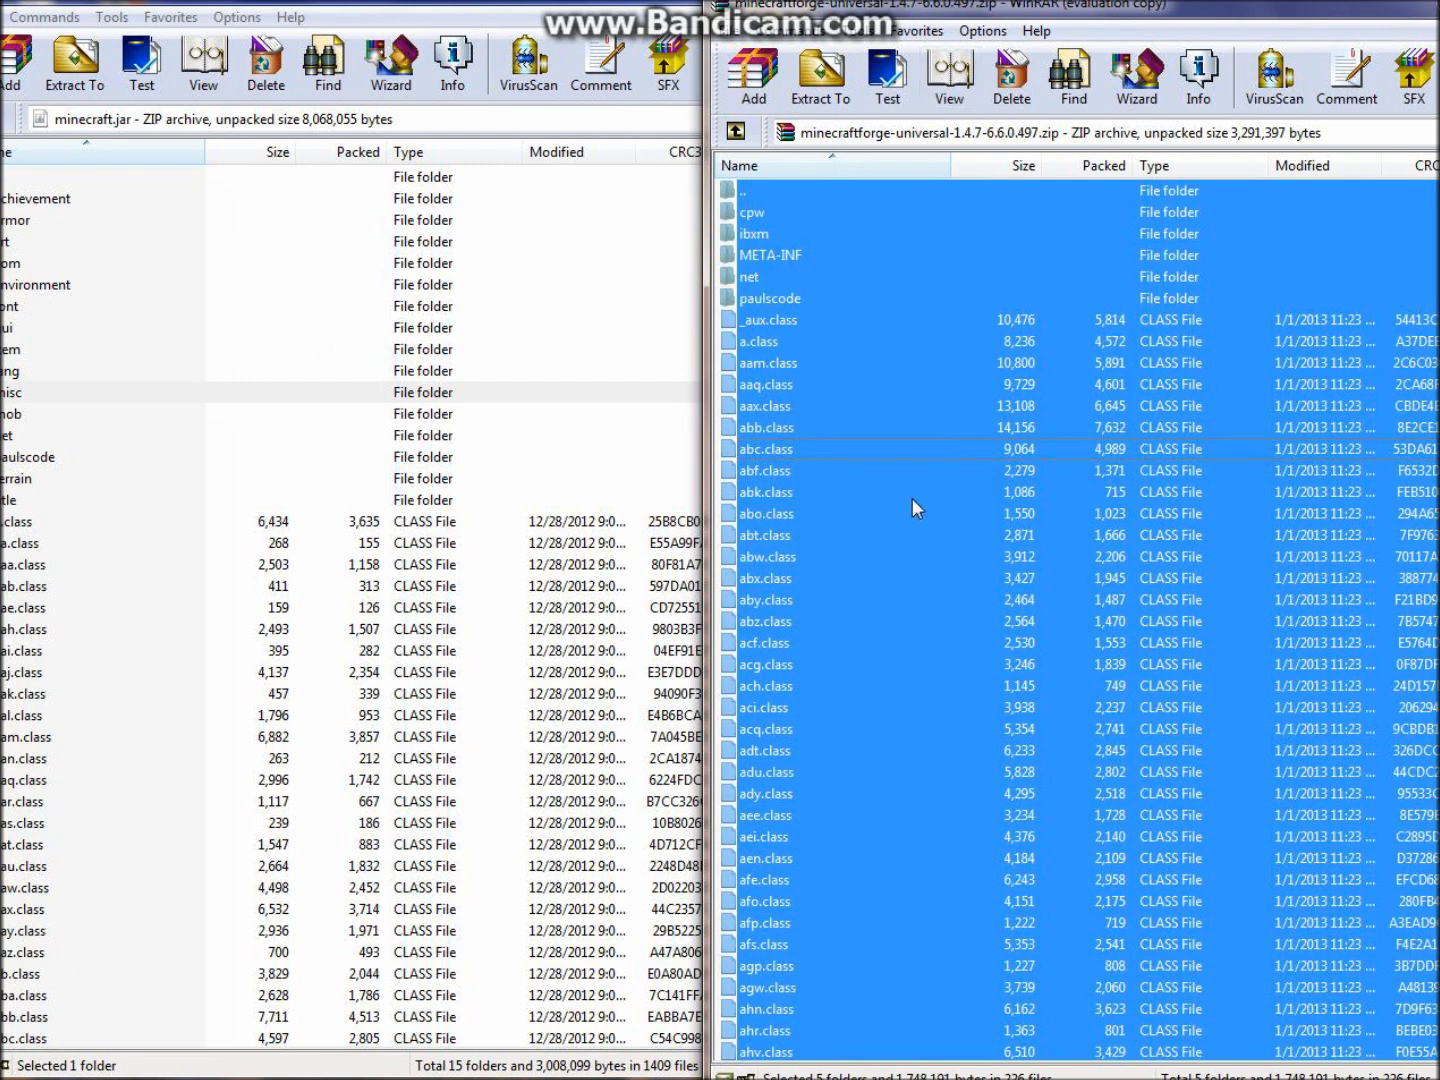
left_click_drag(899, 506, 156, 808)
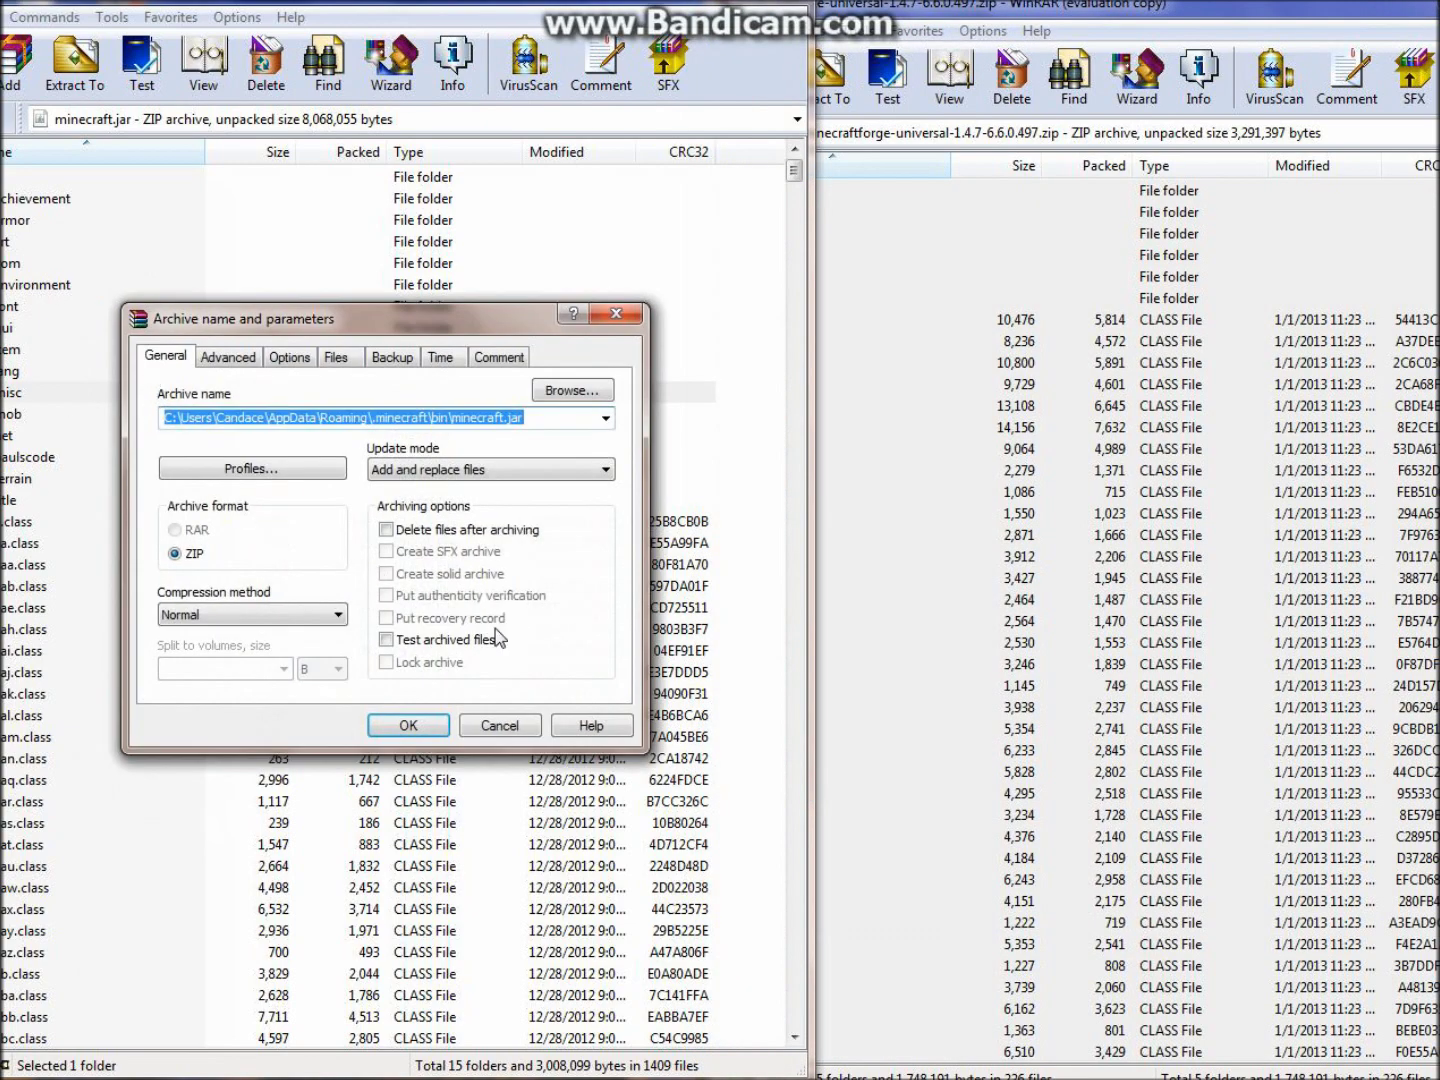
left_click(418, 725)
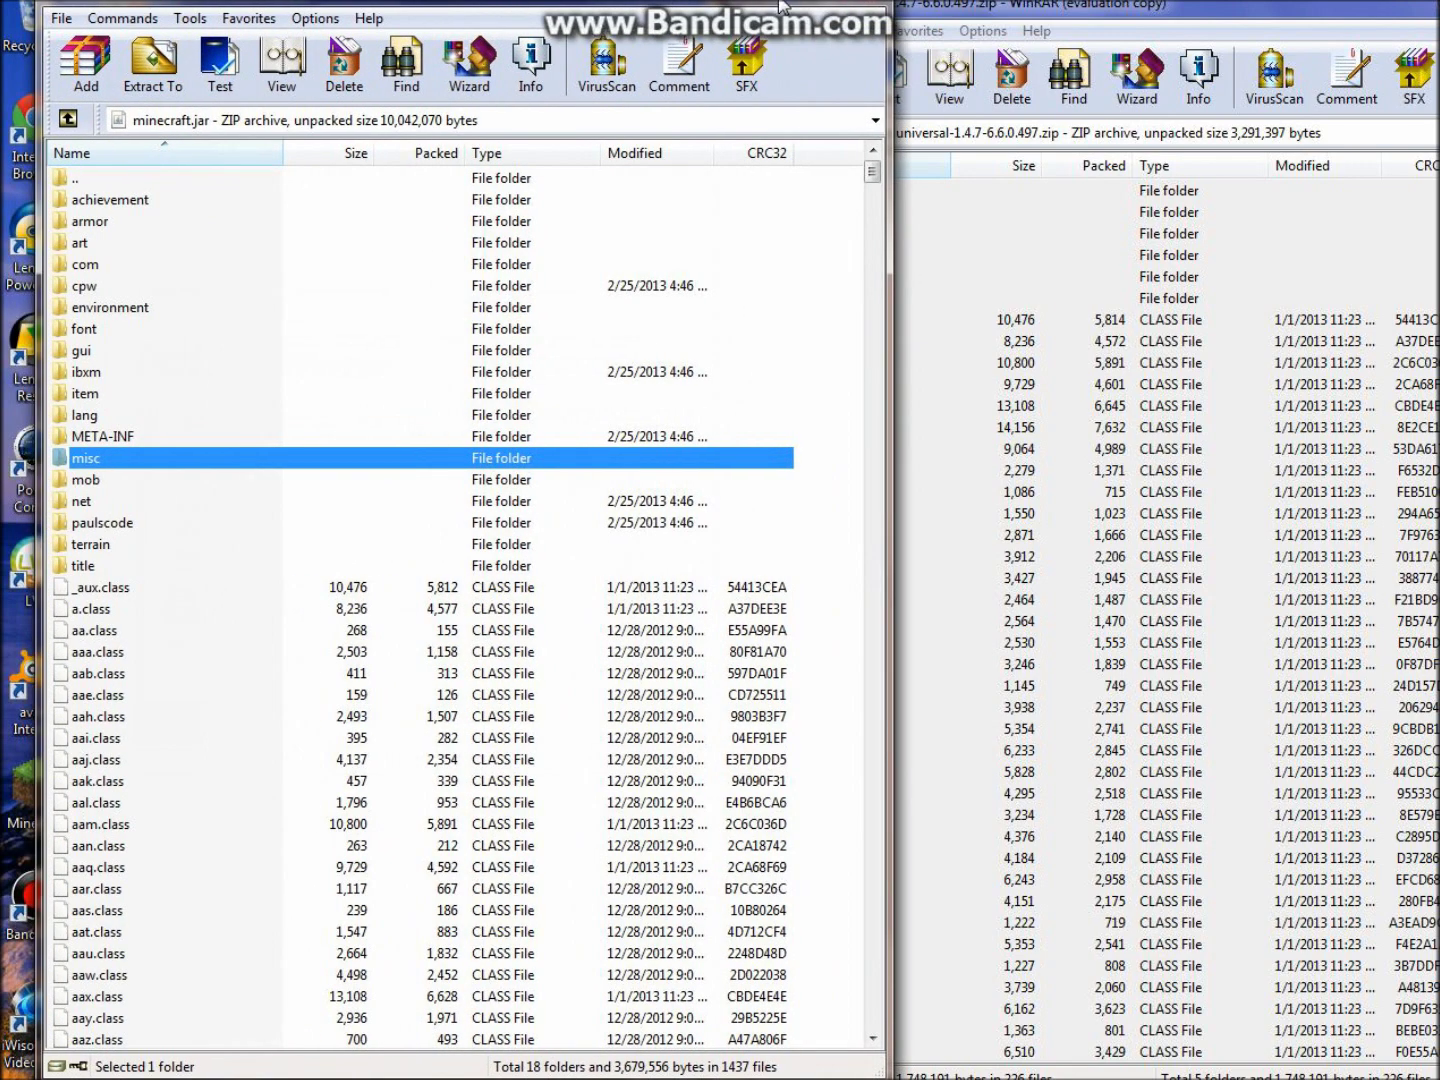
Step: Minimize the minecraft.jar window and close the Minecraft Forge archive
left_click(869, 4)
left_click_drag(913, 8, 567, 13)
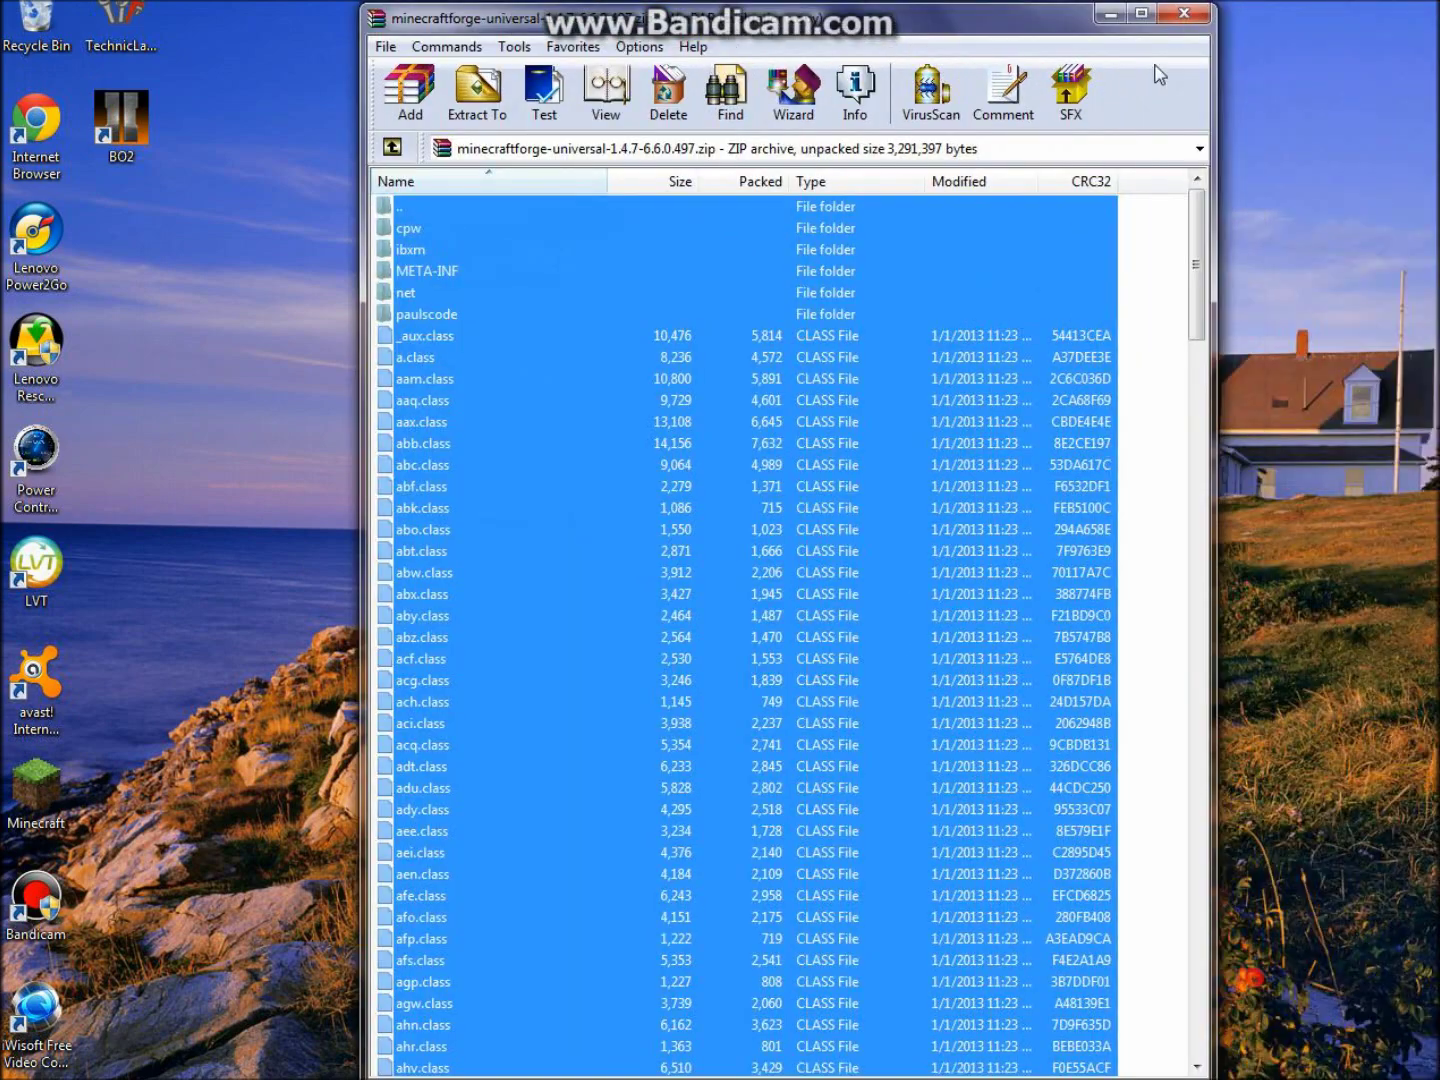
left_click(1186, 14)
left_click_drag(525, 271, 1061, 387)
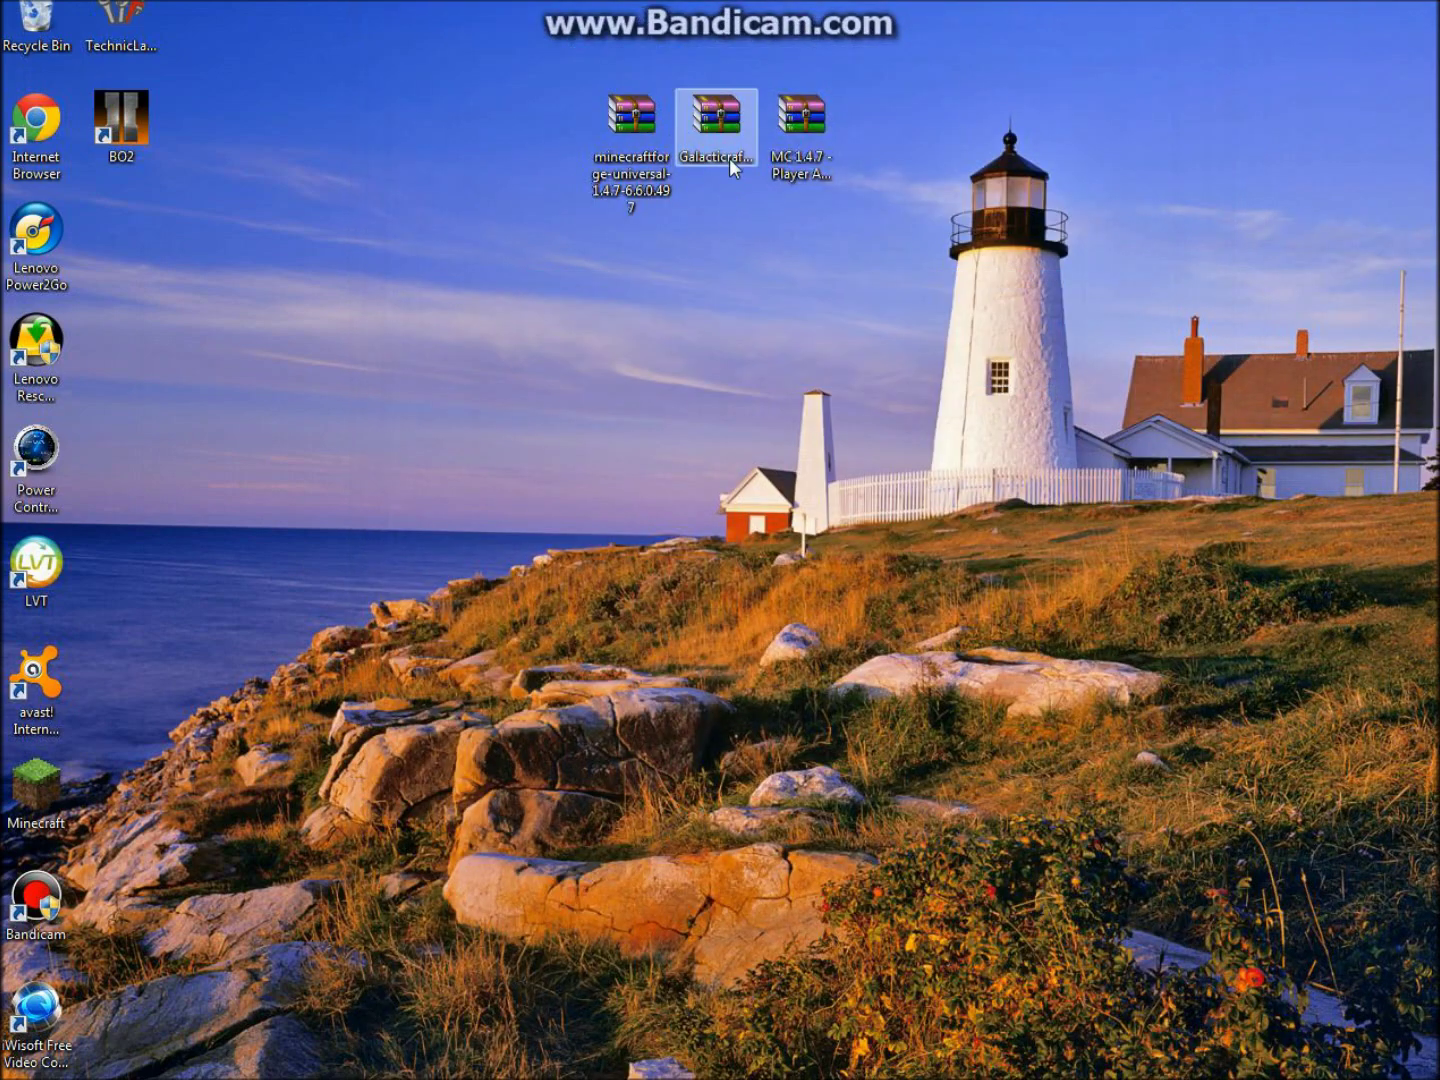
Step: Open the MC 1.4.7 - Player API render 1.6.zip archive from the desktop and place it beside the restored minecraft.jar window
double_click(792, 121)
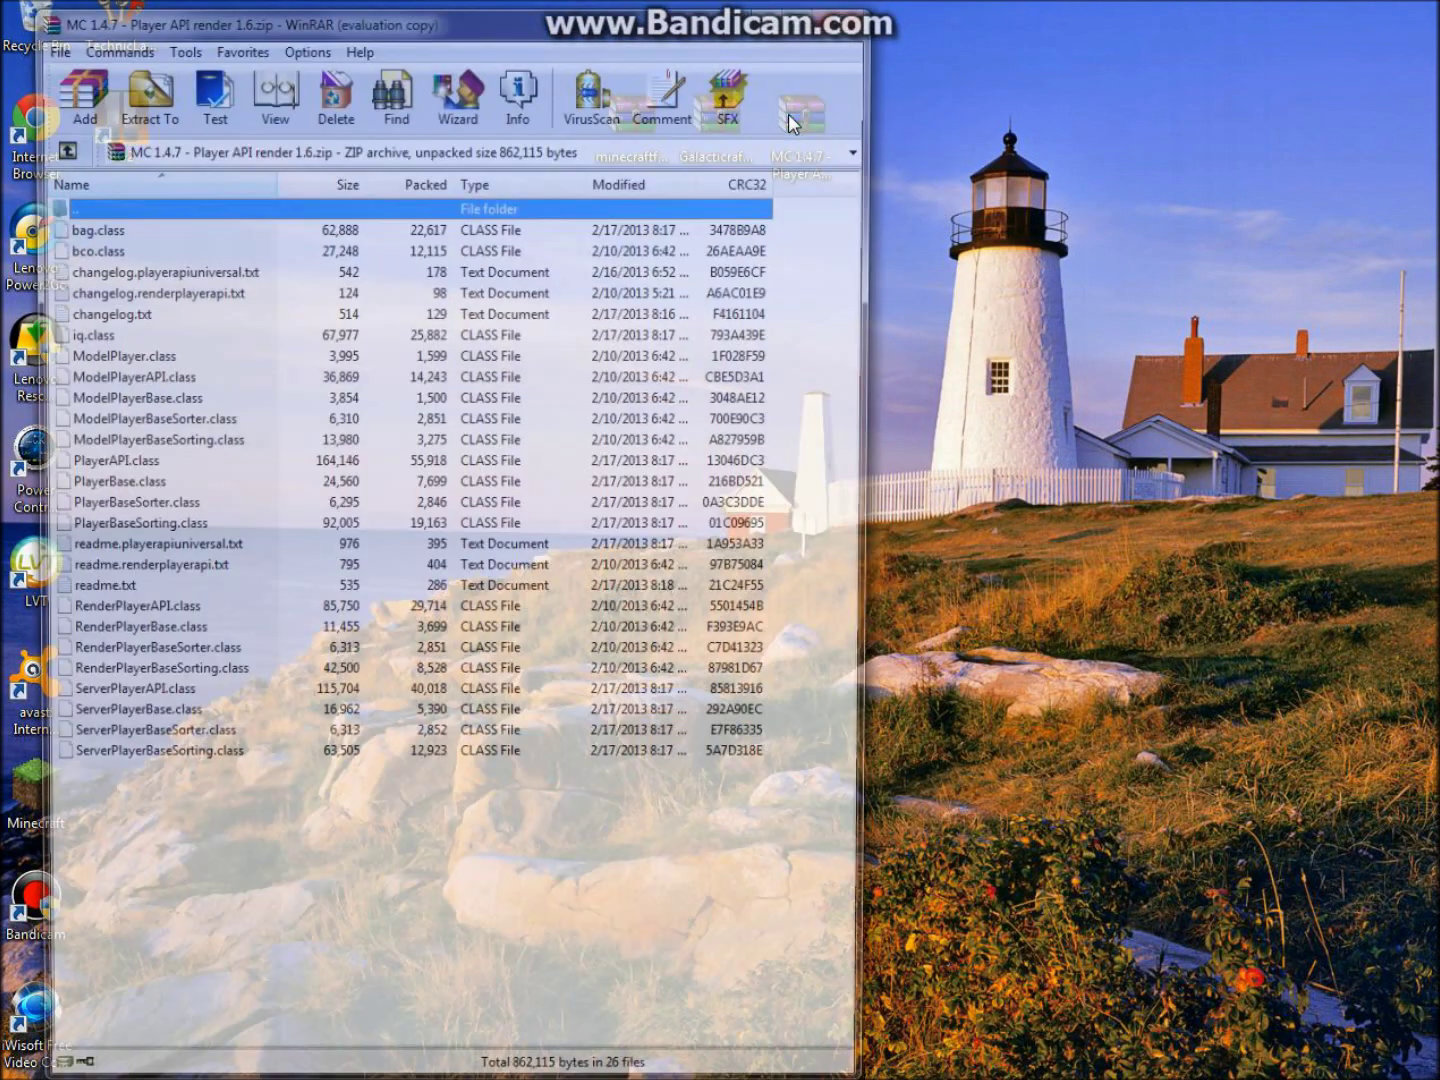
key("super+Right")
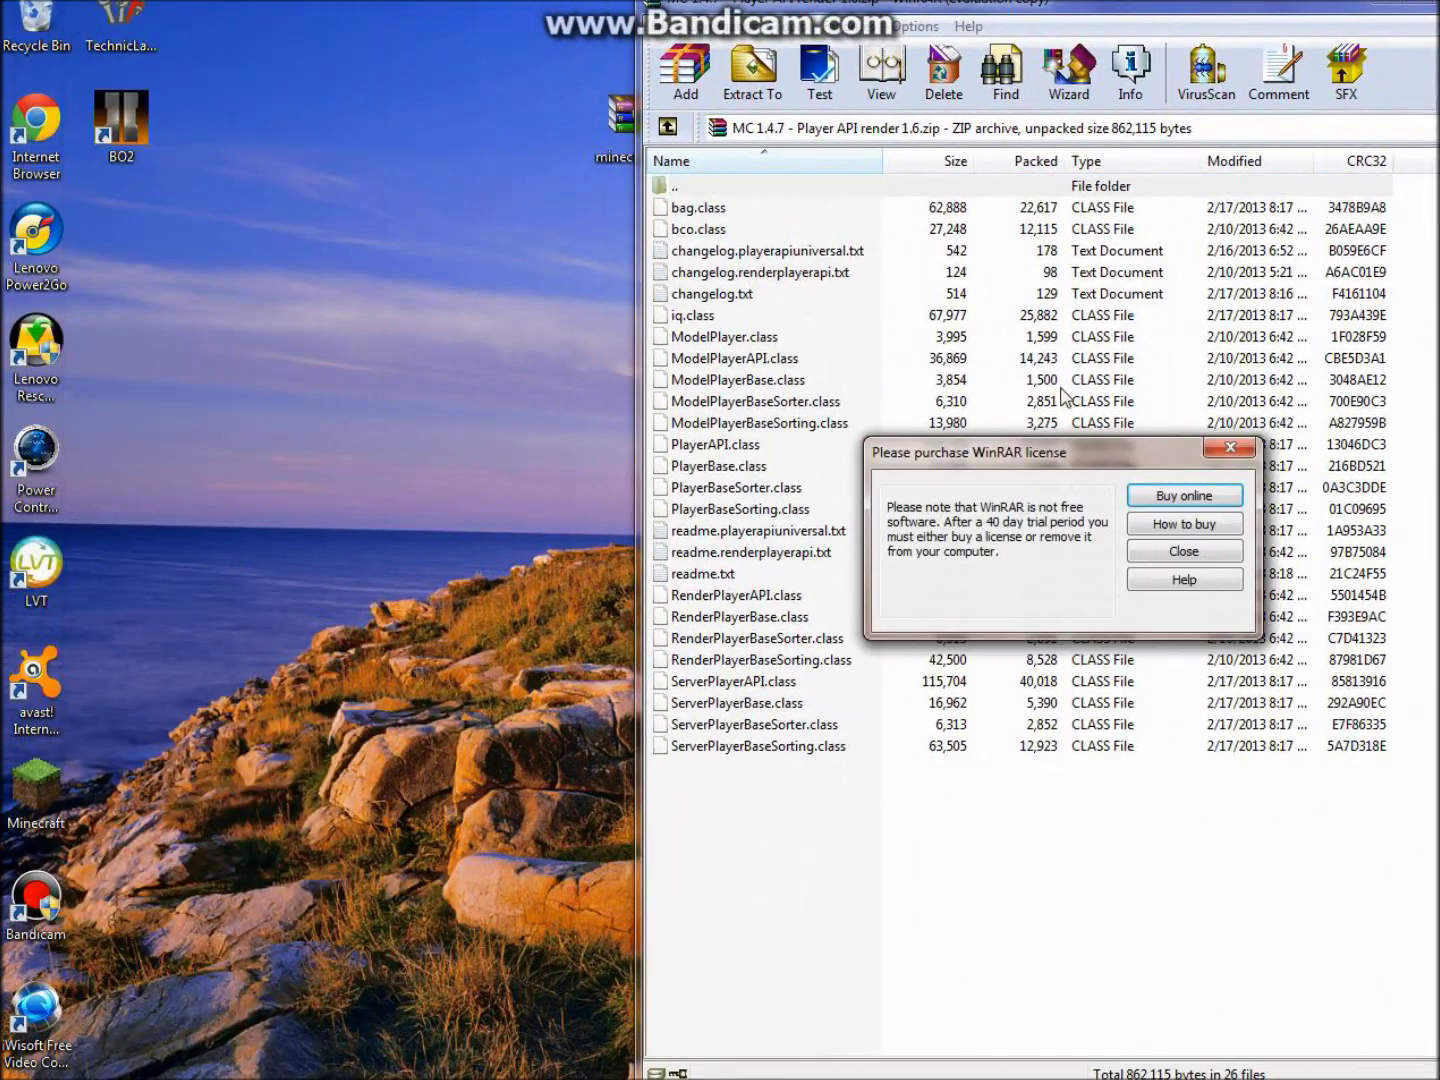
left_click(1229, 446)
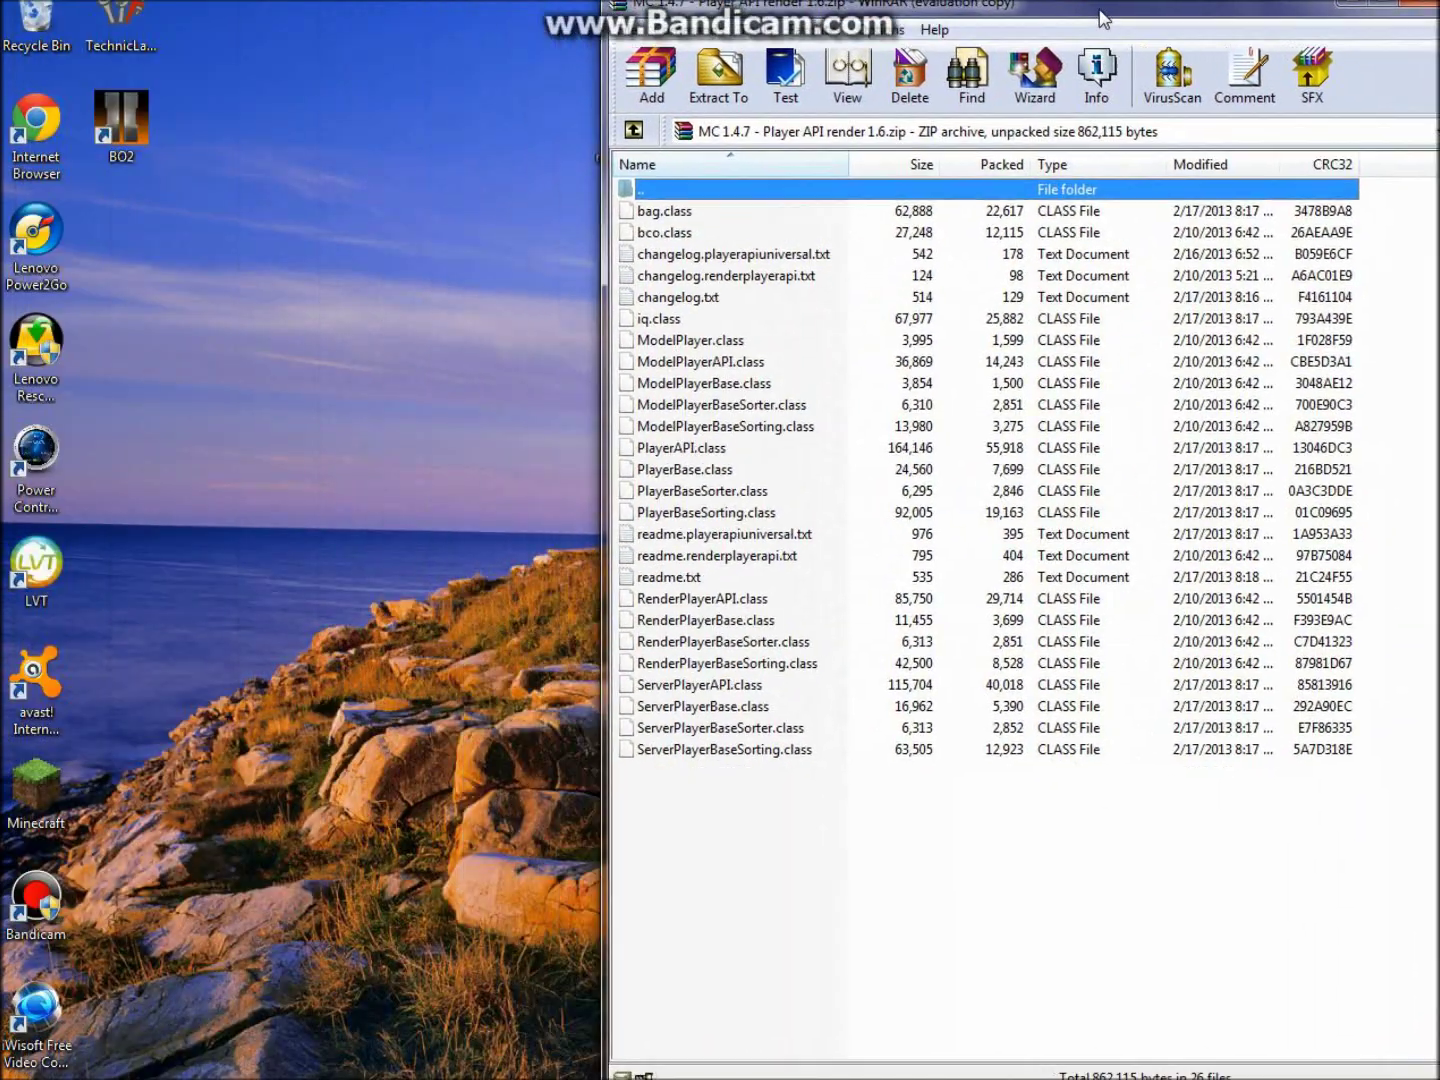
left_click_drag(1103, 18, 1197, 10)
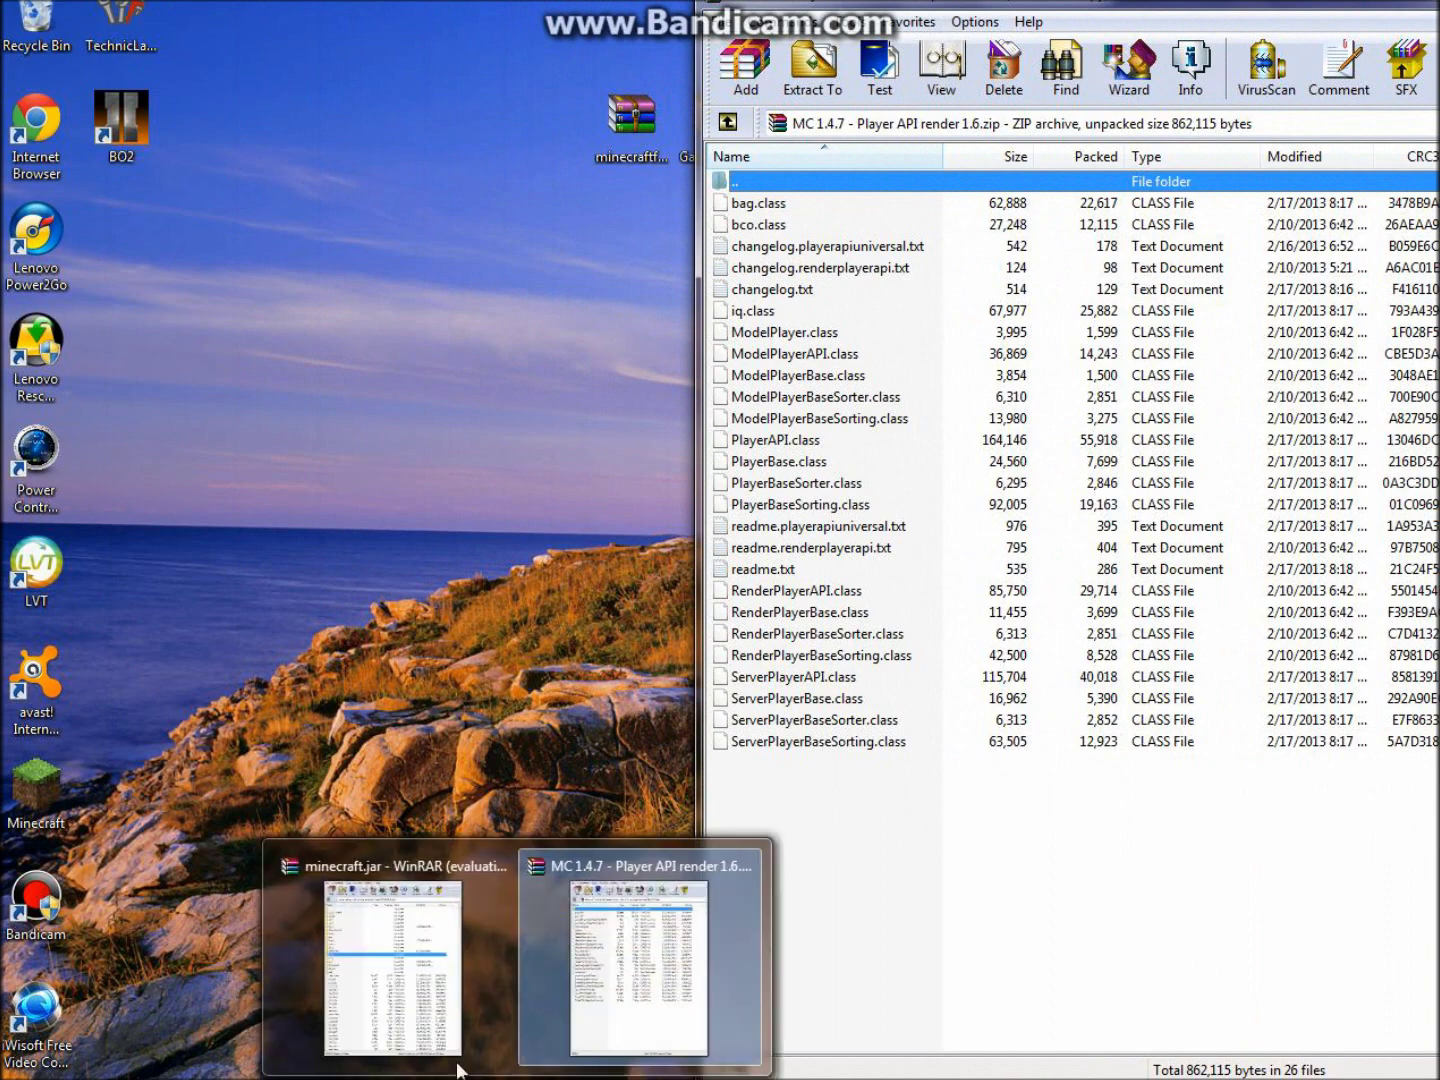
left_click(370, 1000)
left_click_drag(360, 4, 373, 15)
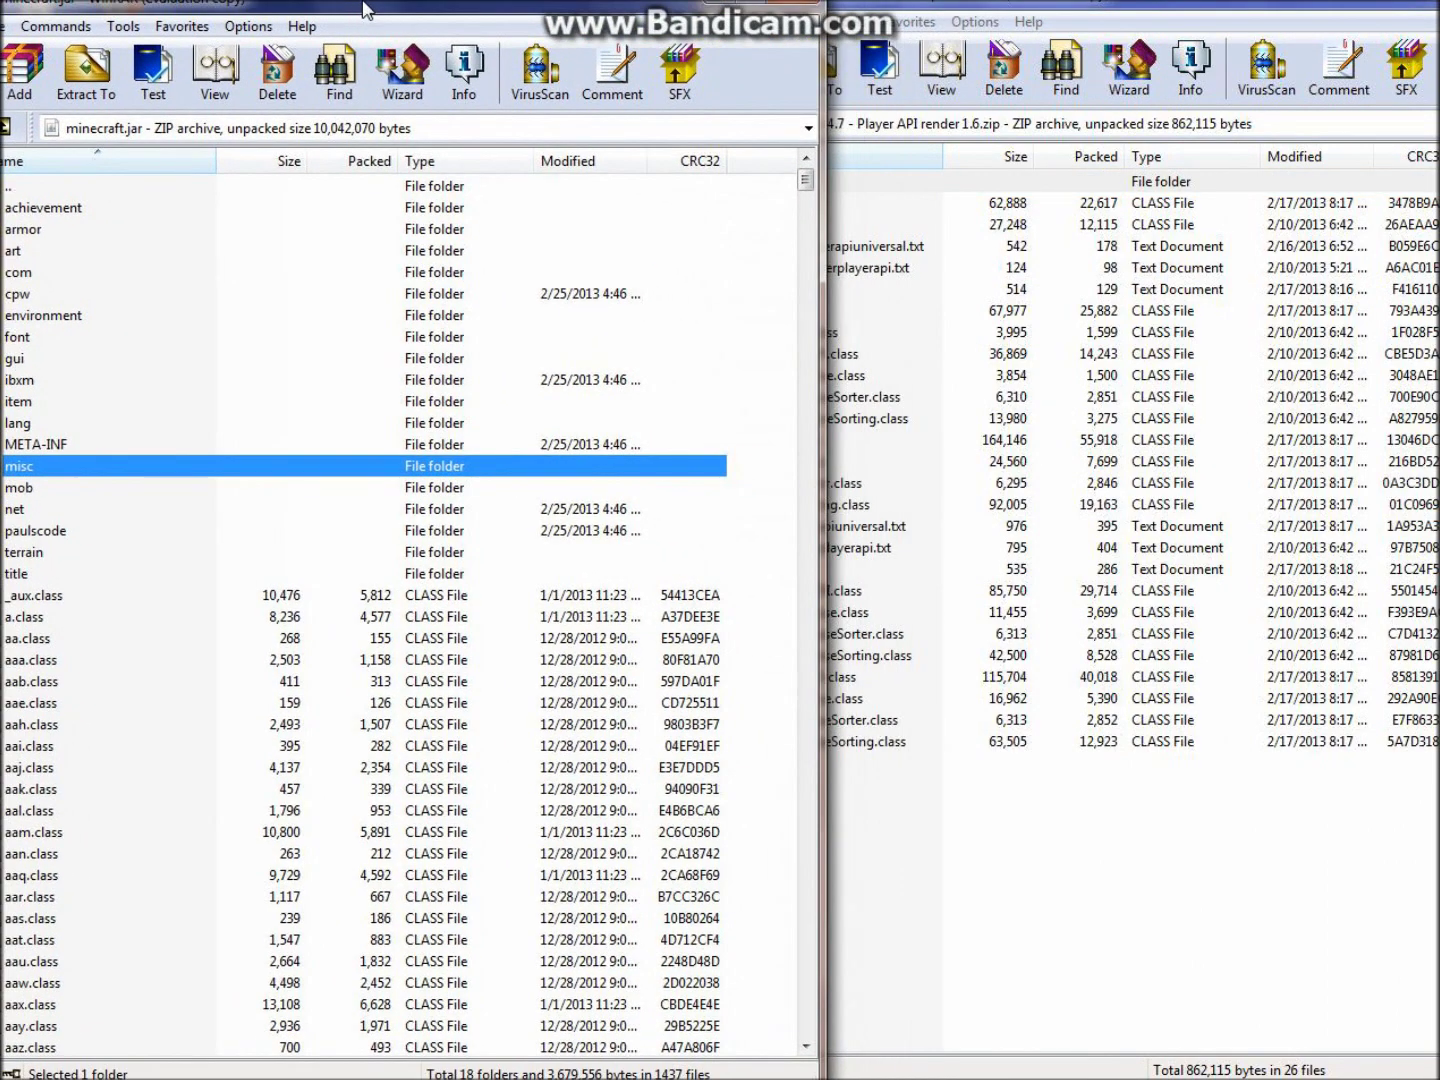
Step: Add all files from the Player API render archive to minecraft.jar with the default archive settings, and close the archives
left_click(913, 427)
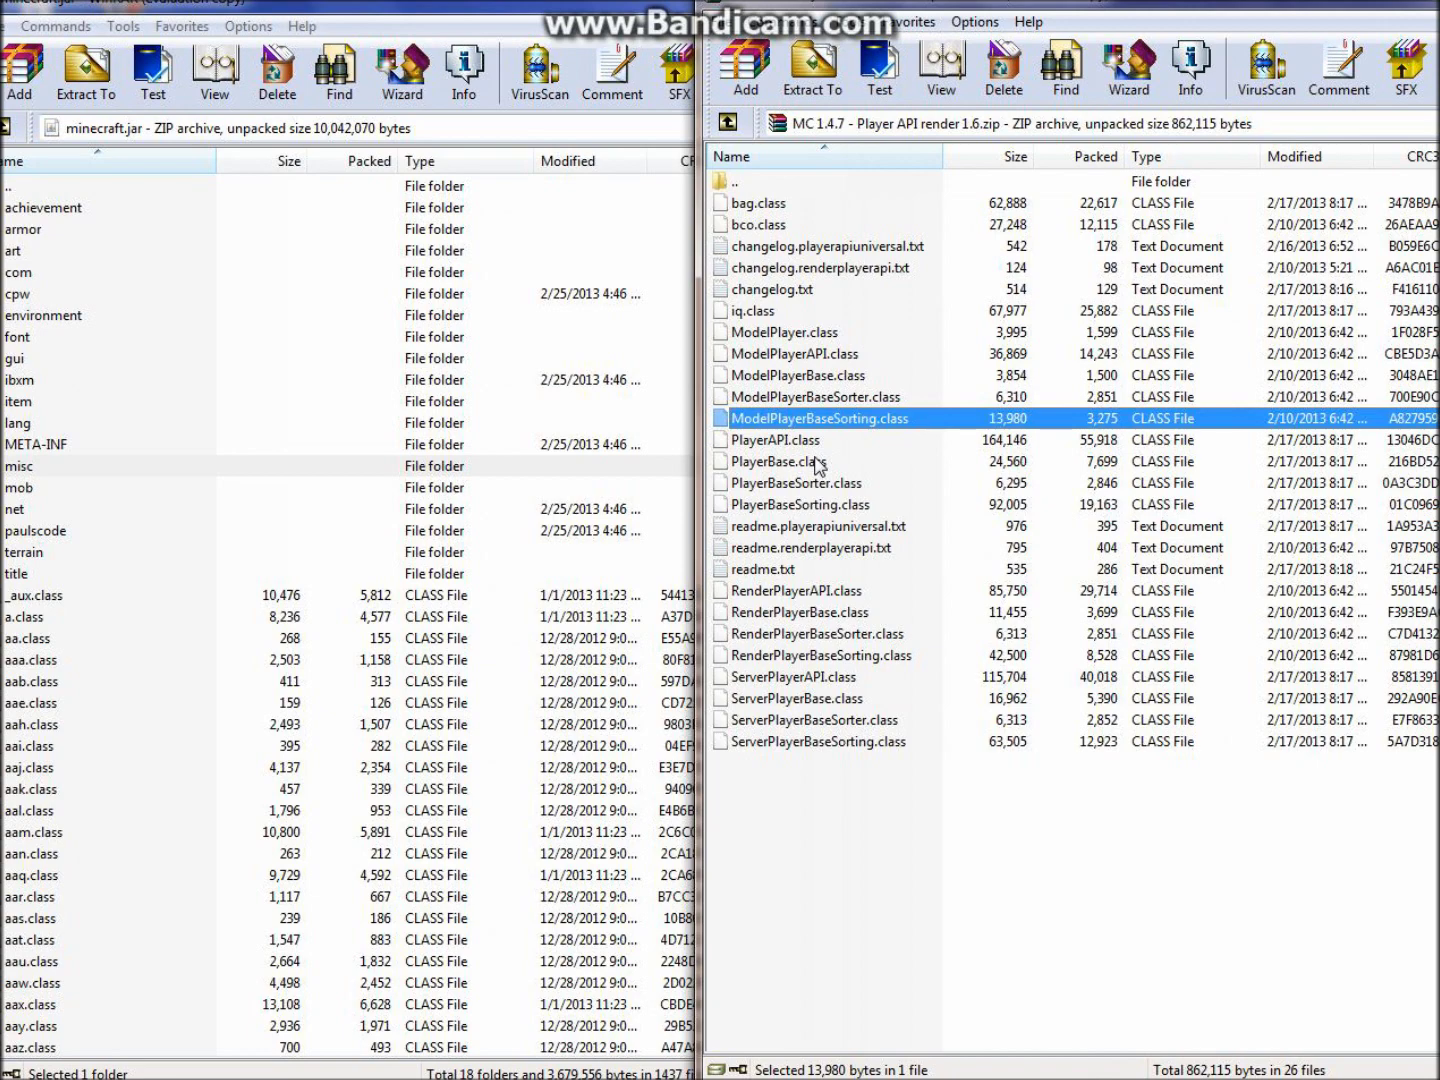
key("ctrl+a")
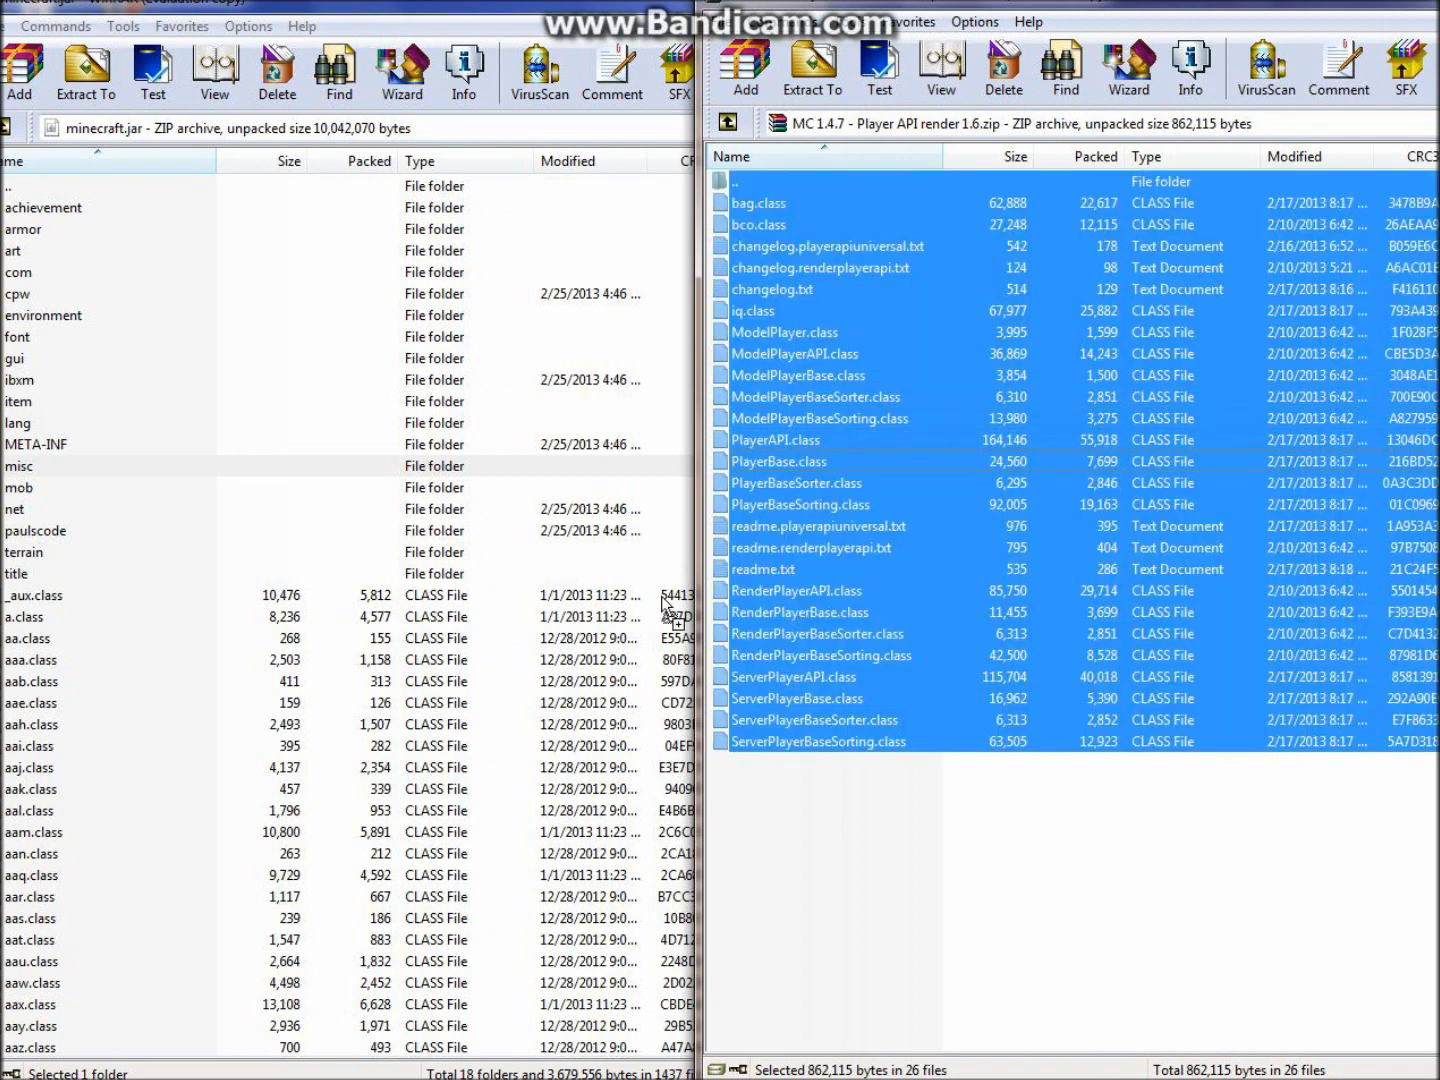
left_click_drag(235, 785, 235, 785)
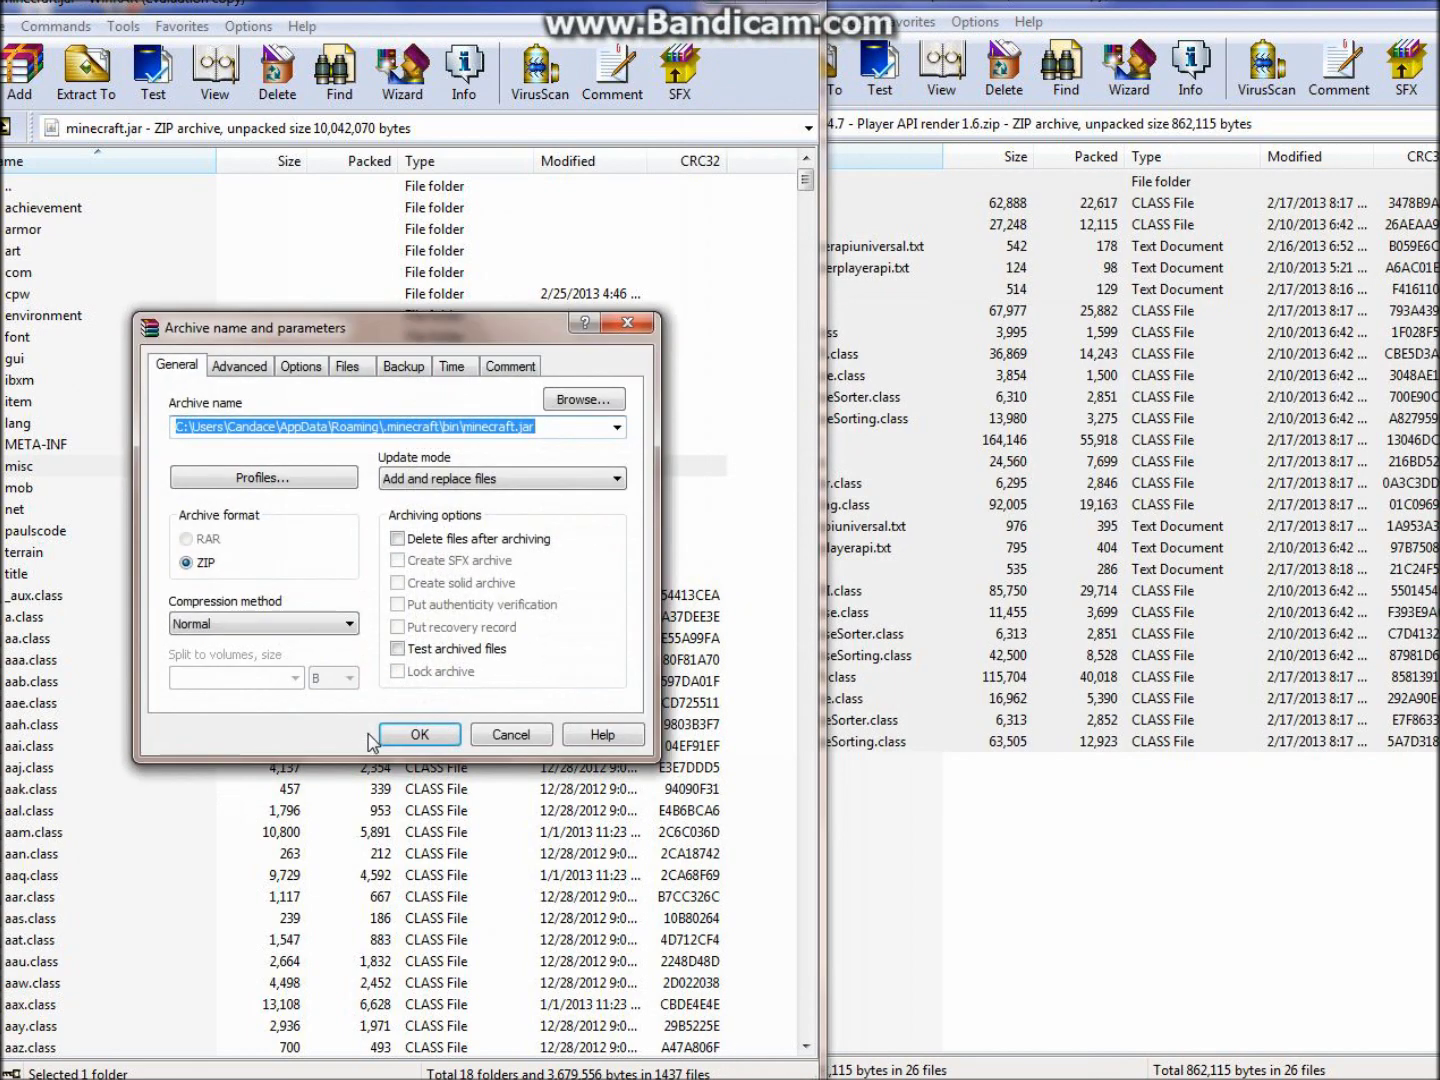
left_click(420, 736)
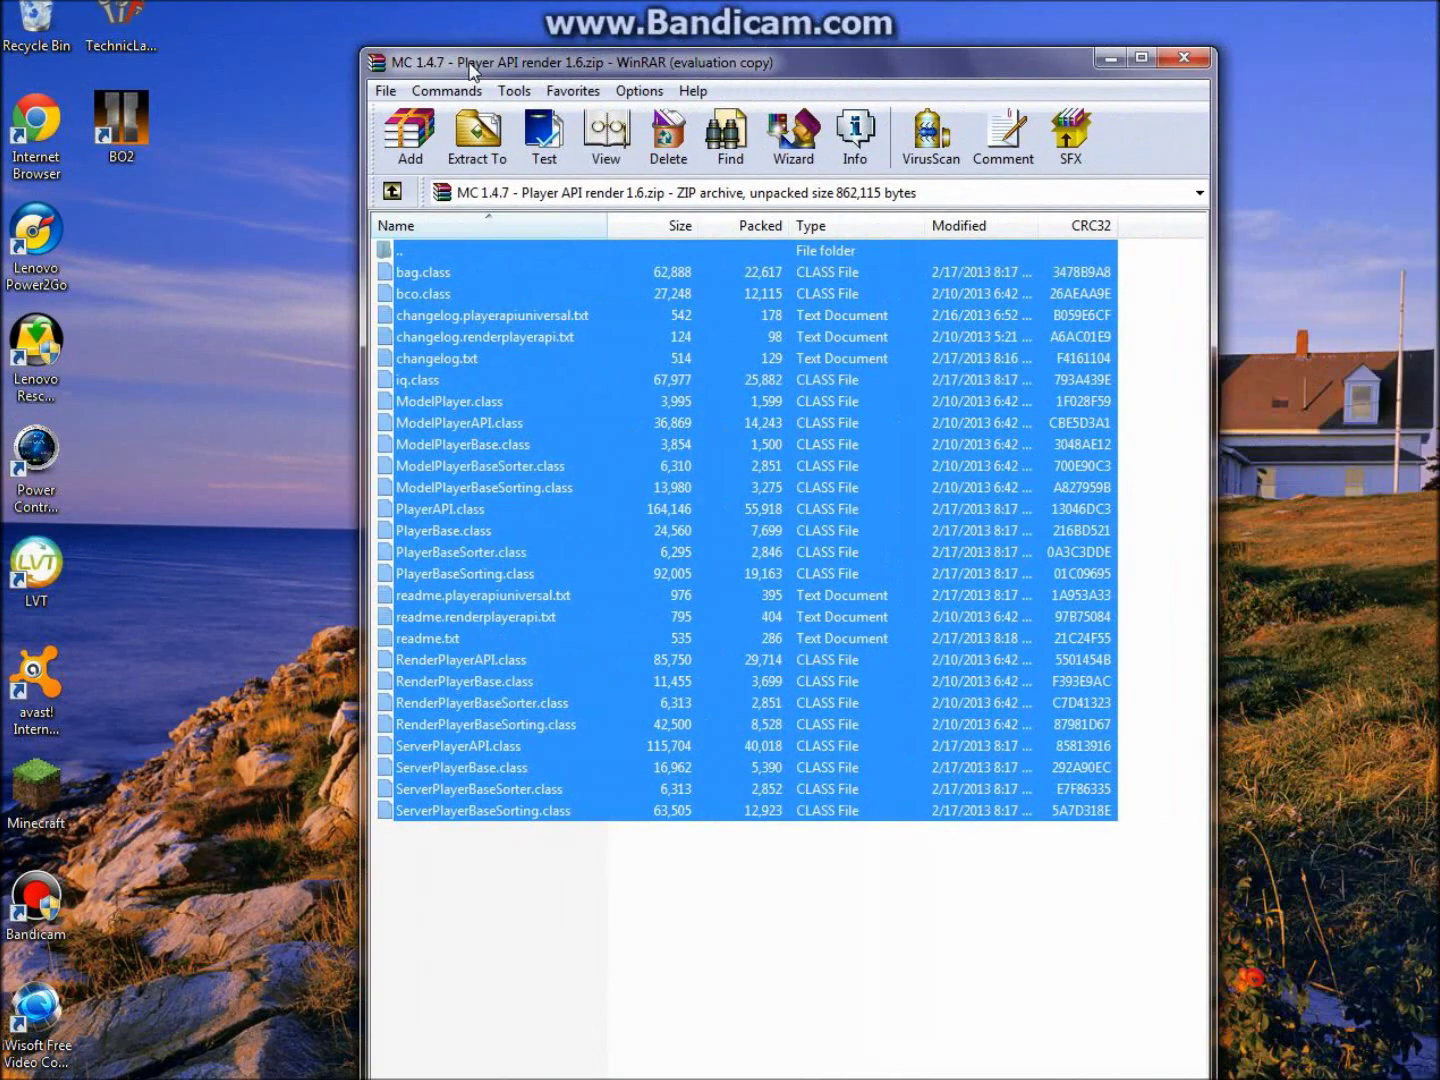
left_click(1184, 59)
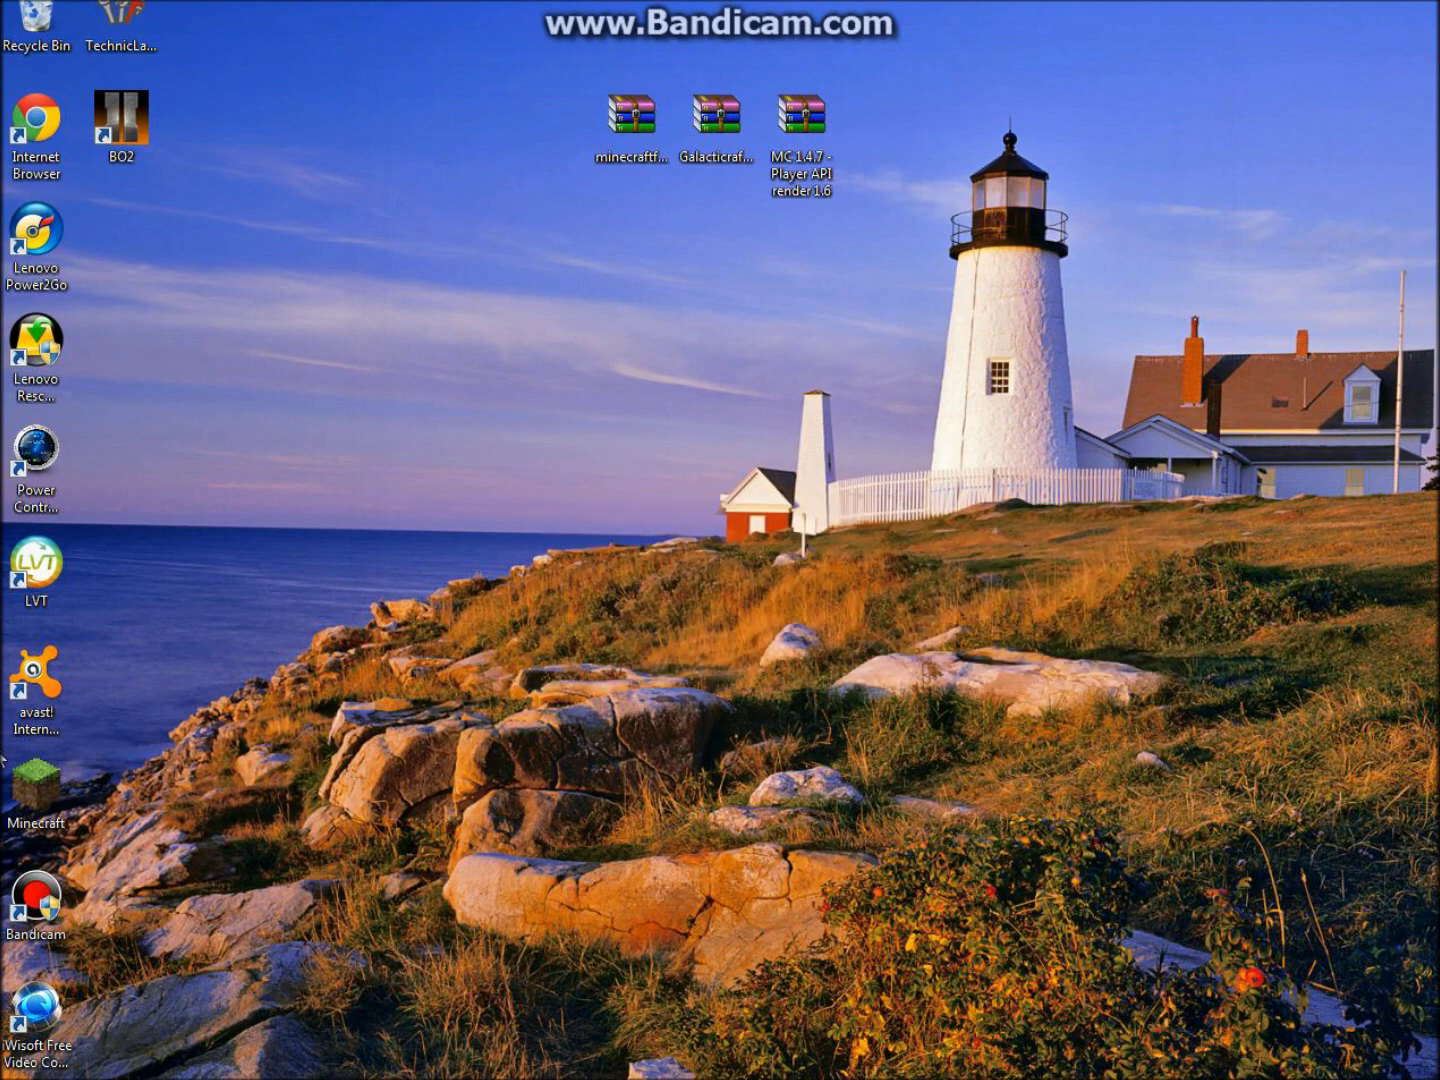
Step: Launch Minecraft with the saved login and inspect the Jerrys Mod, Minecraft Forge and Forge Mod Loader entries in the mod list, closing the game when done
left_click(22, 790)
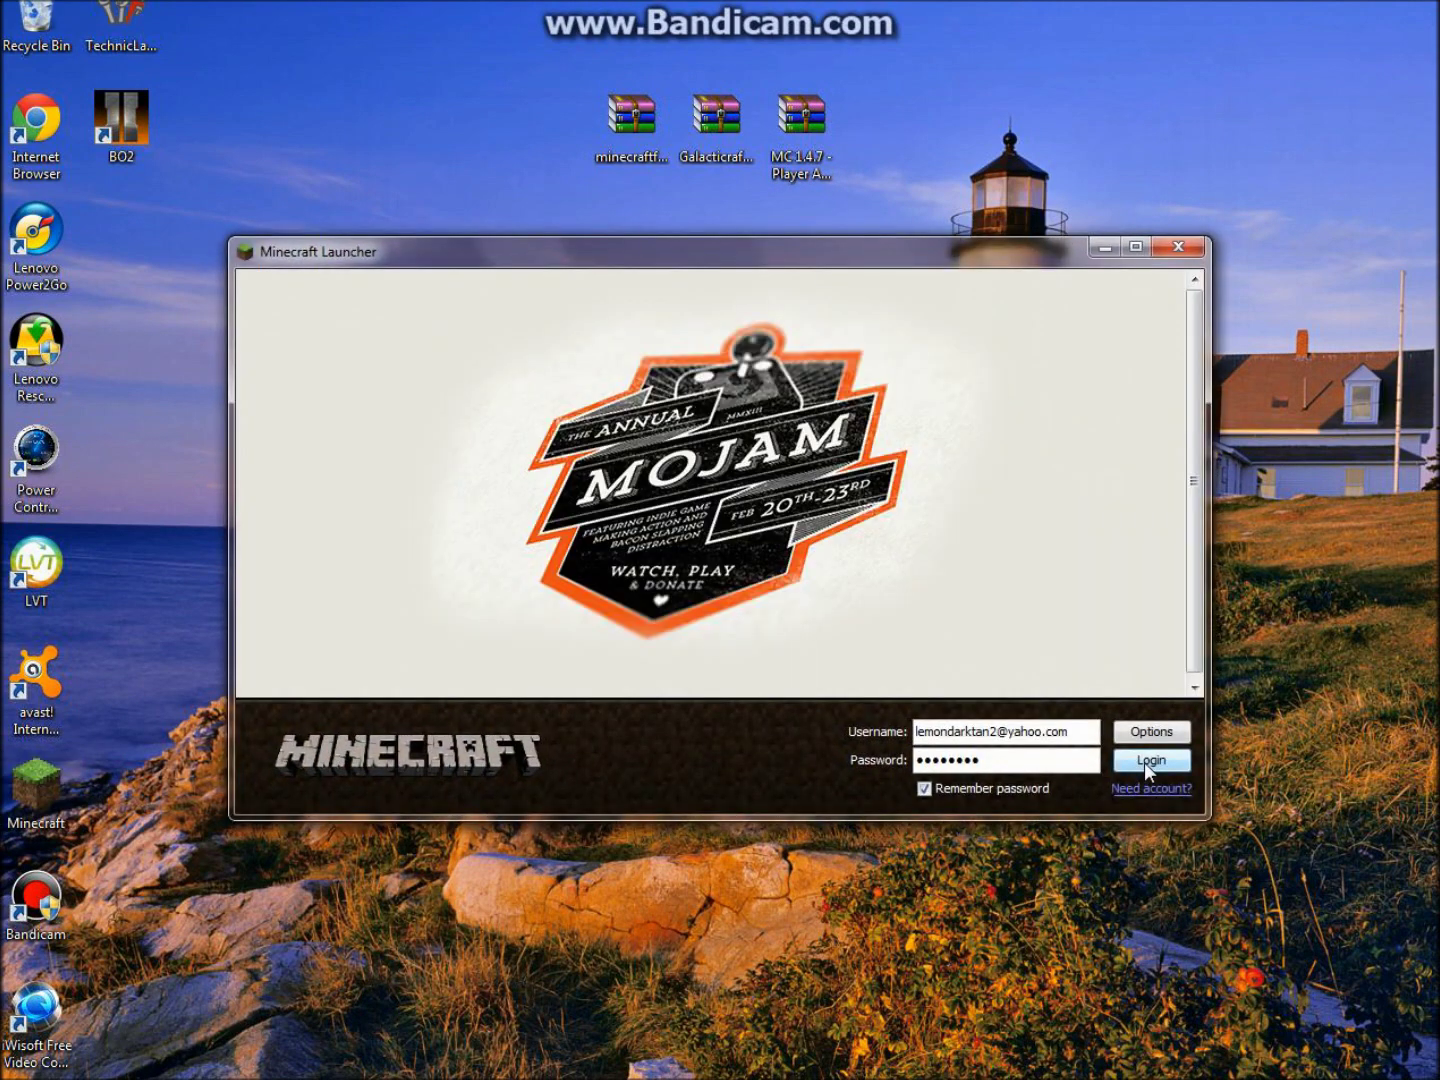
left_click(1149, 760)
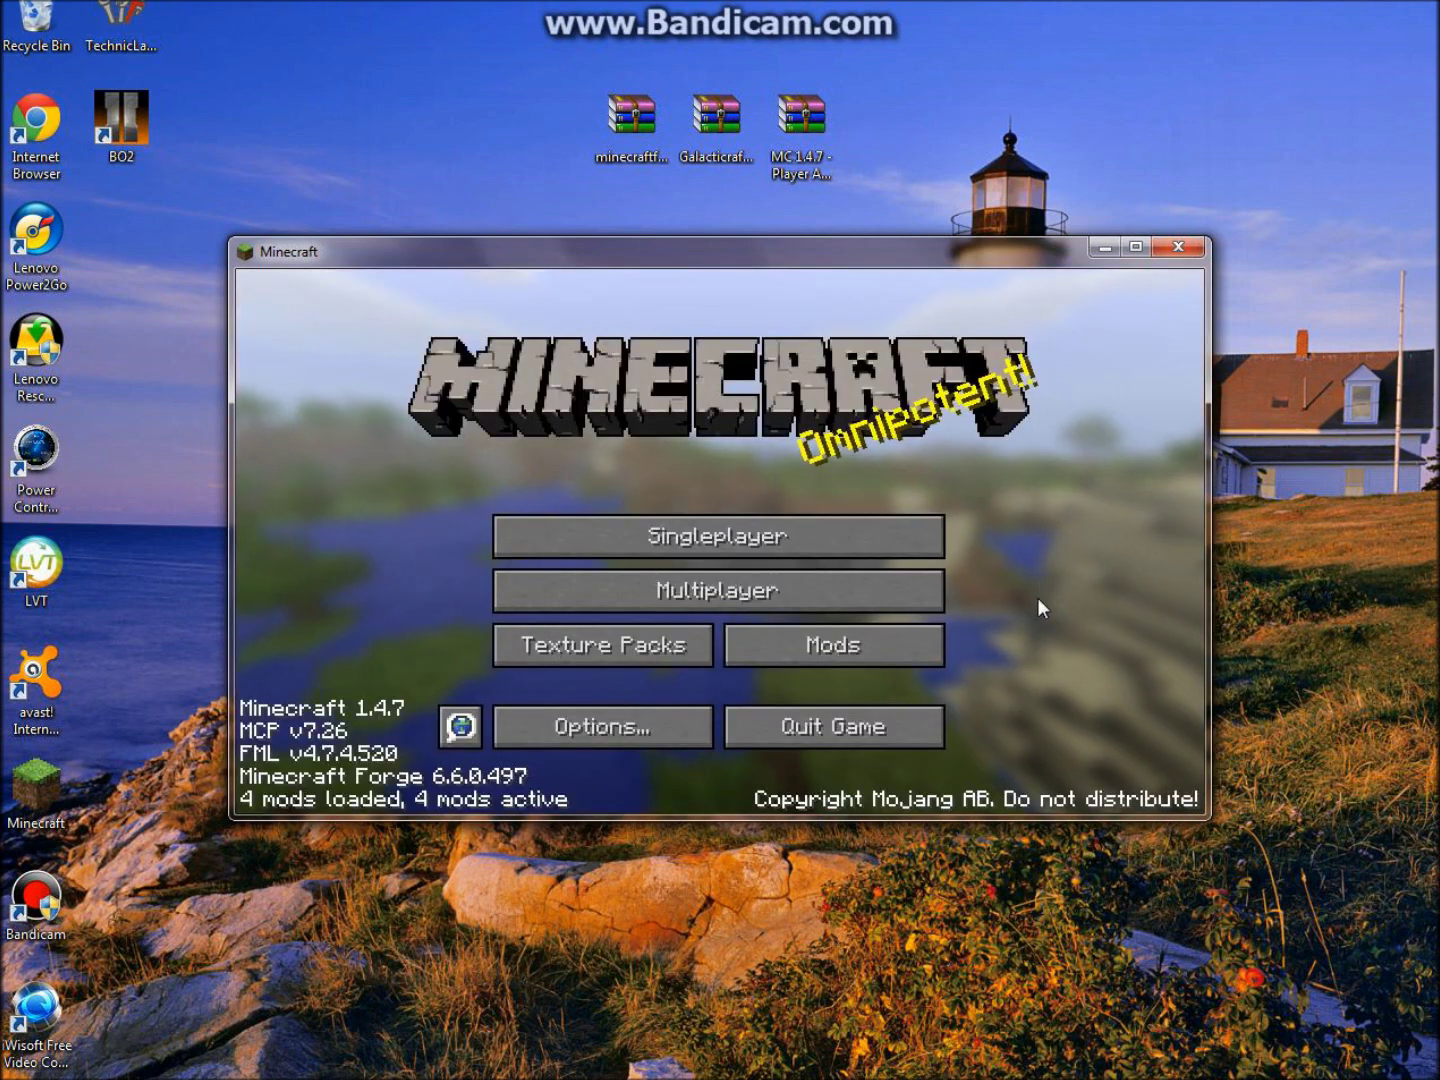
left_click(825, 646)
left_click(360, 610)
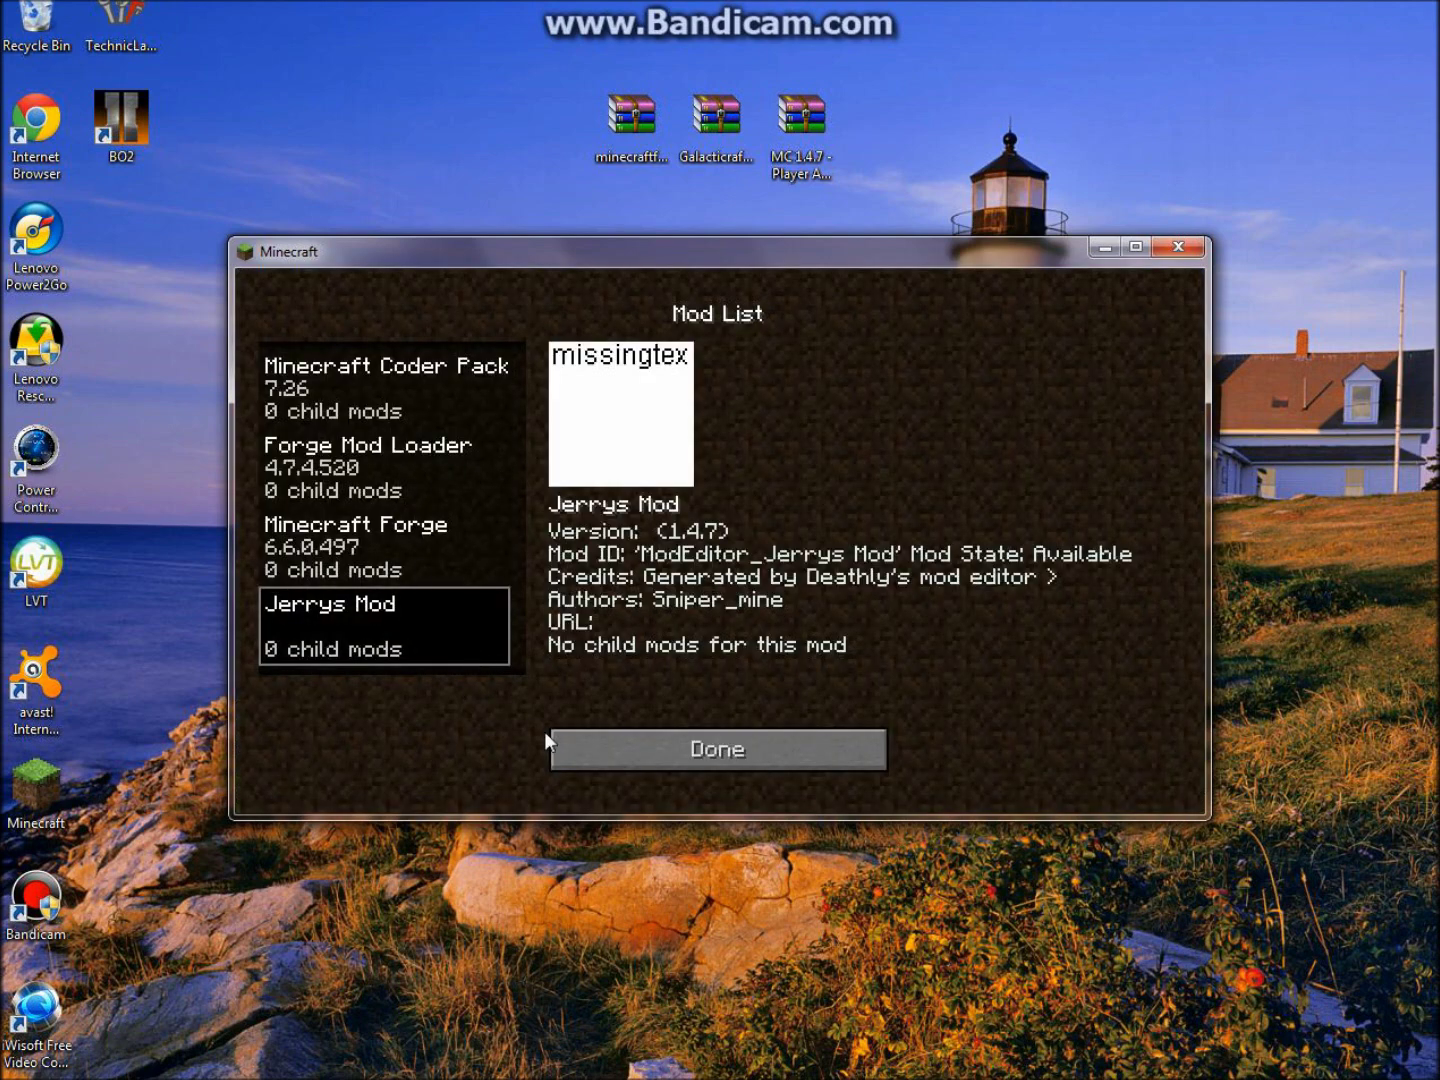
left_click(388, 545)
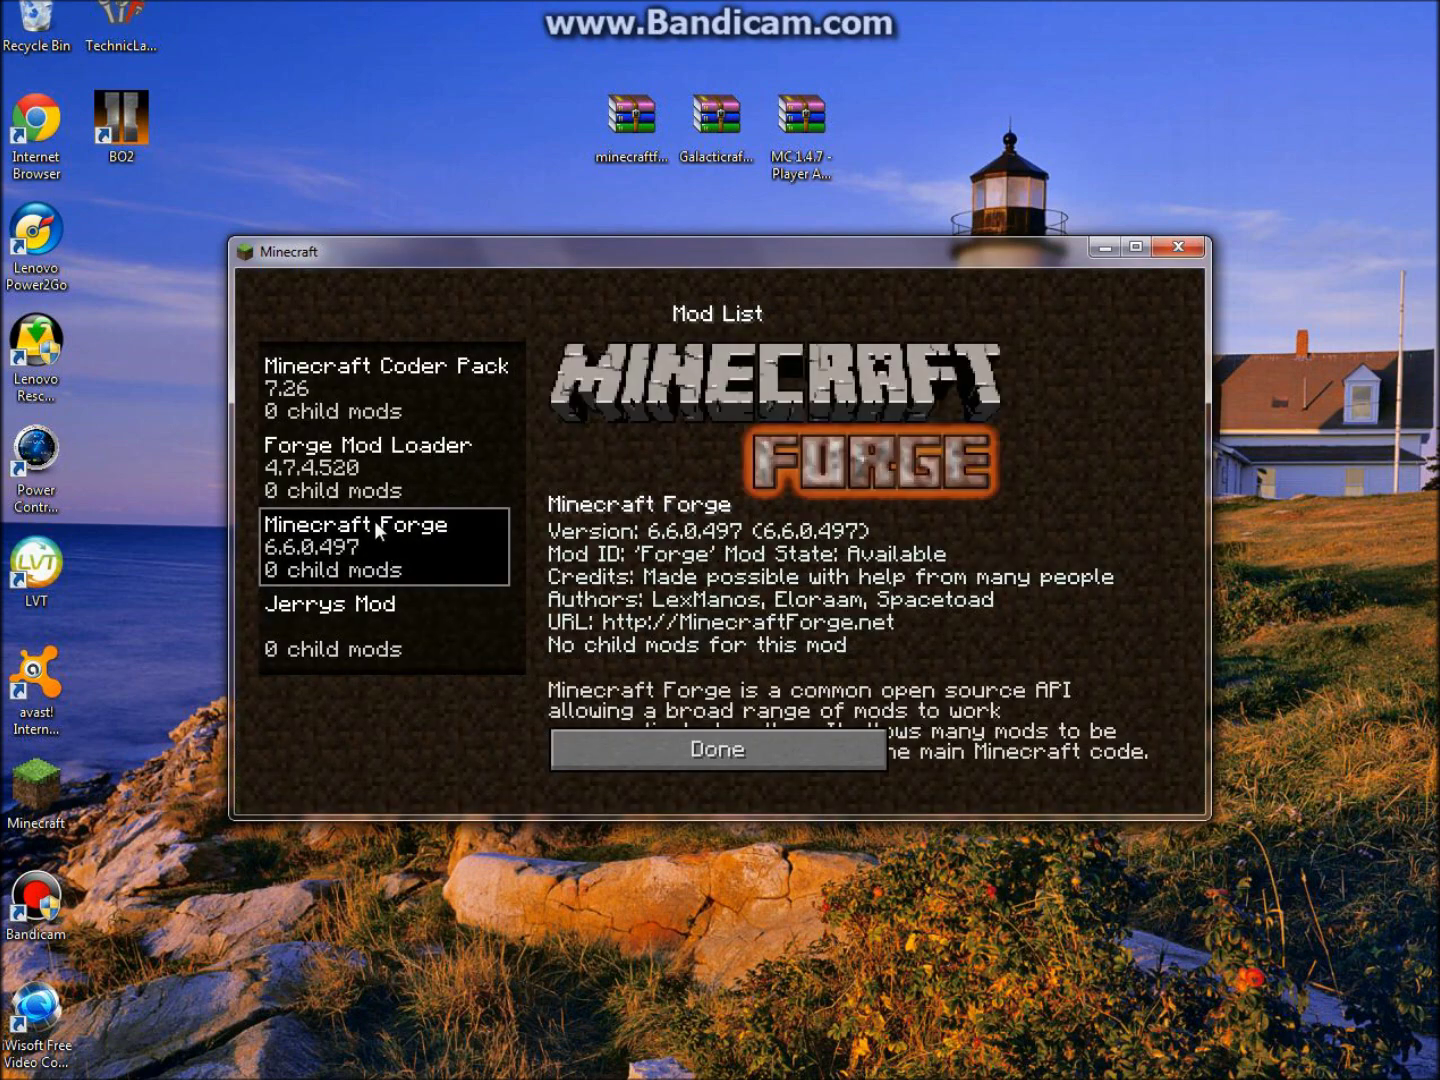
left_click(391, 448)
left_click(732, 749)
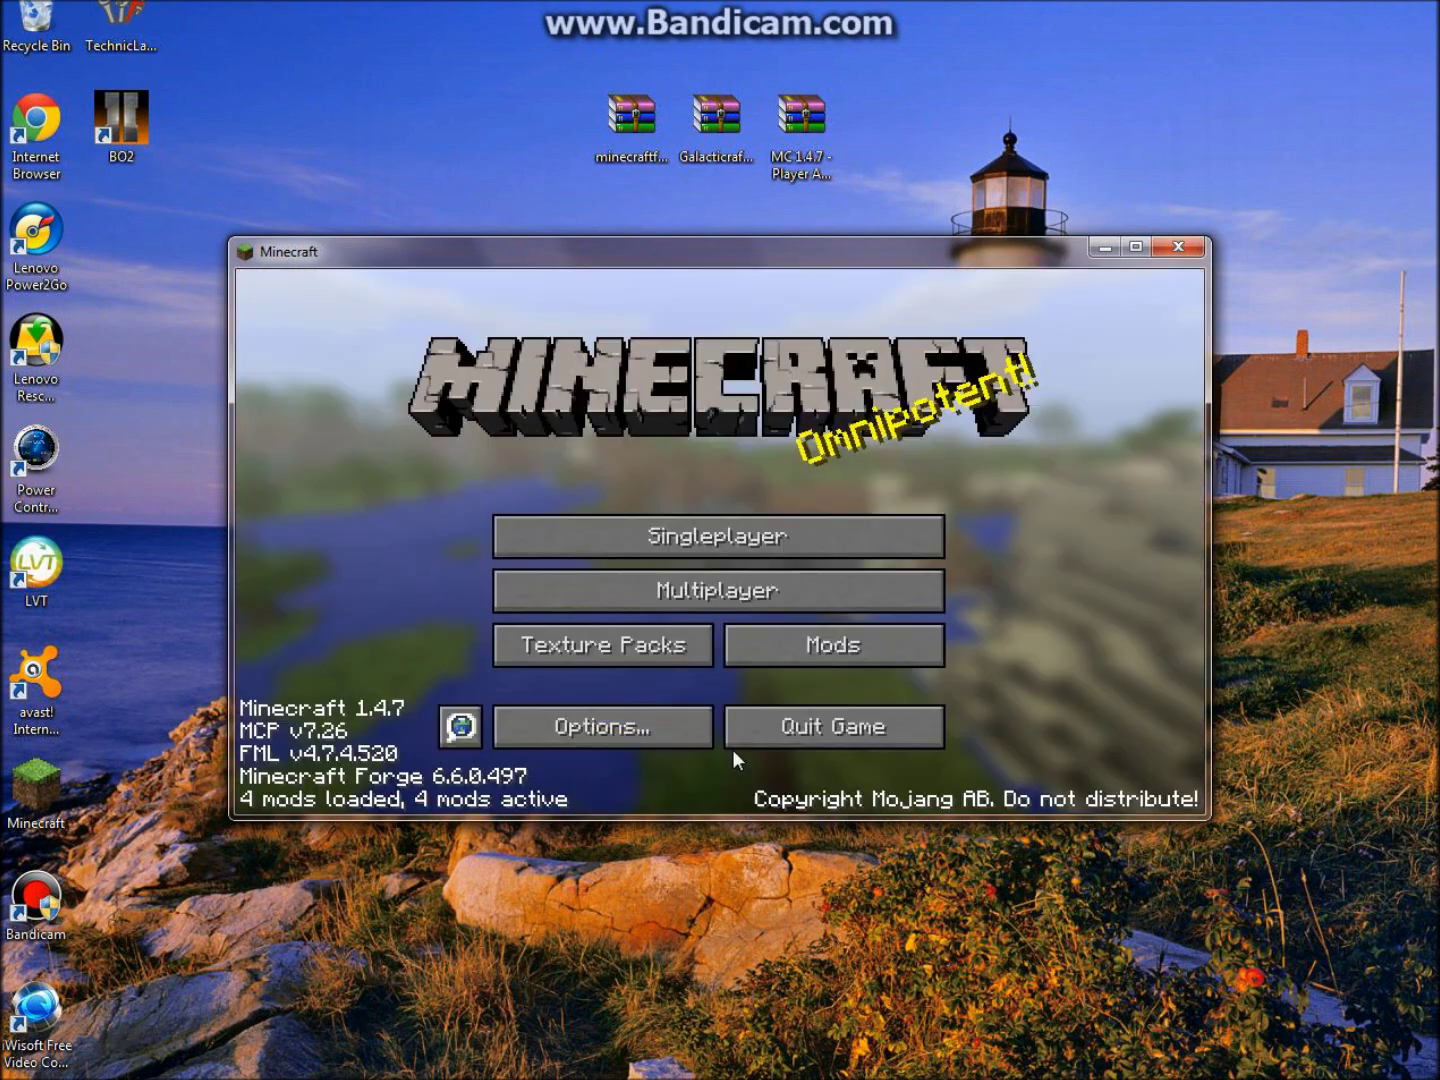
left_click(1169, 248)
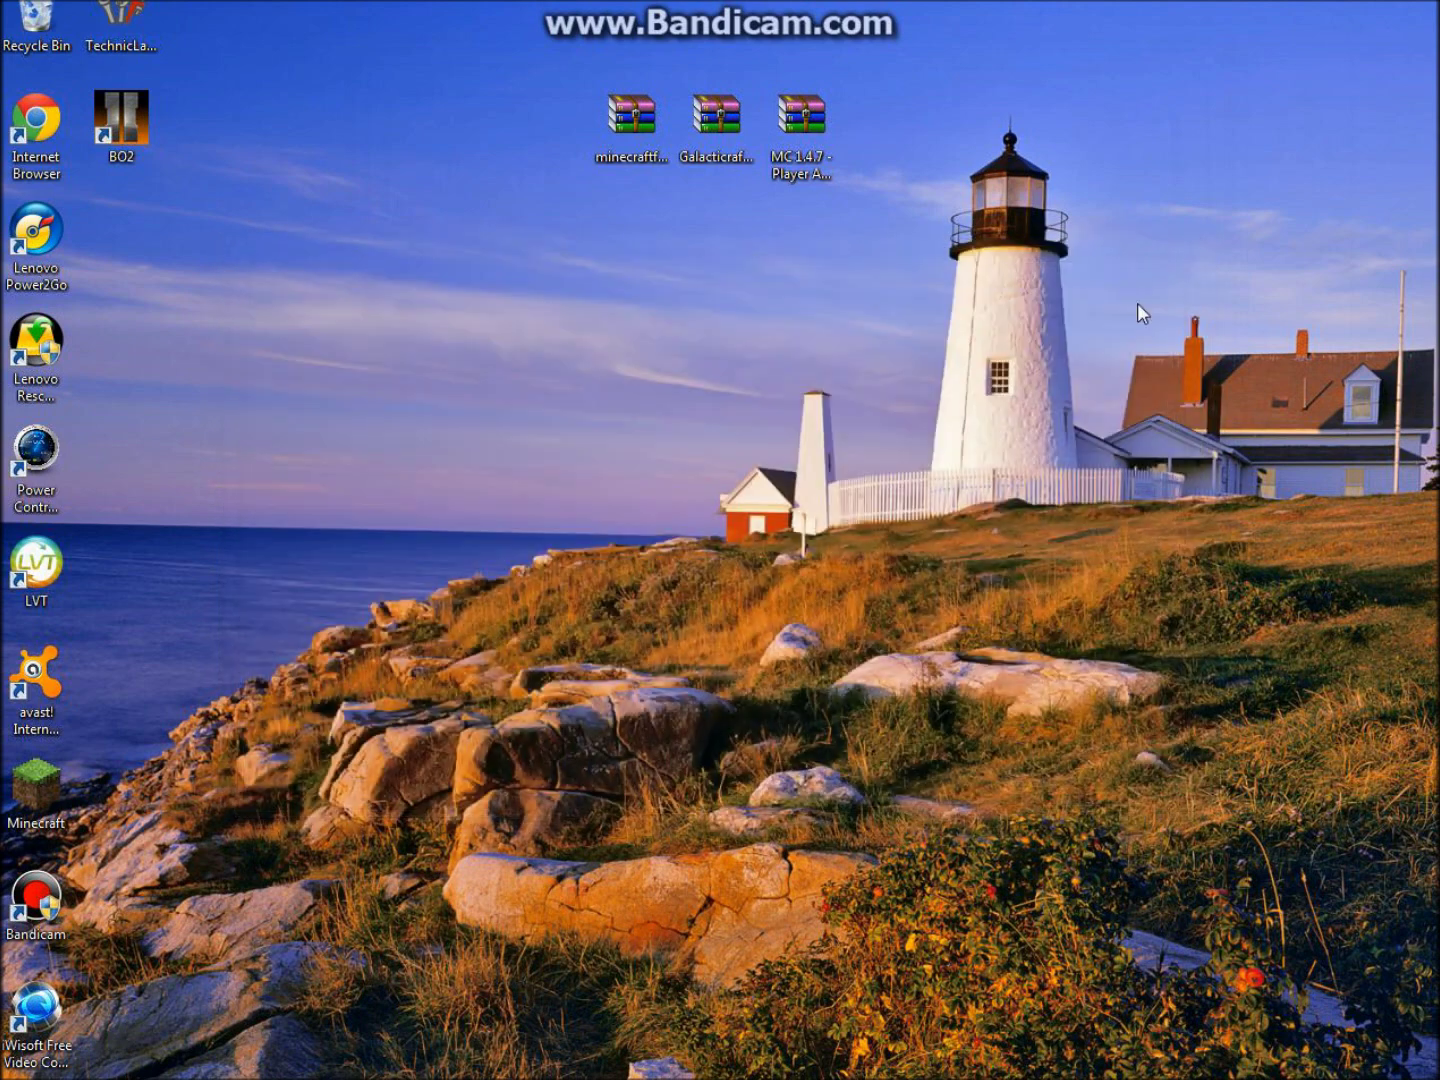
Step: Open the %appdata% folder and go into the mods folder inside .minecraft
left_click(23, 1076)
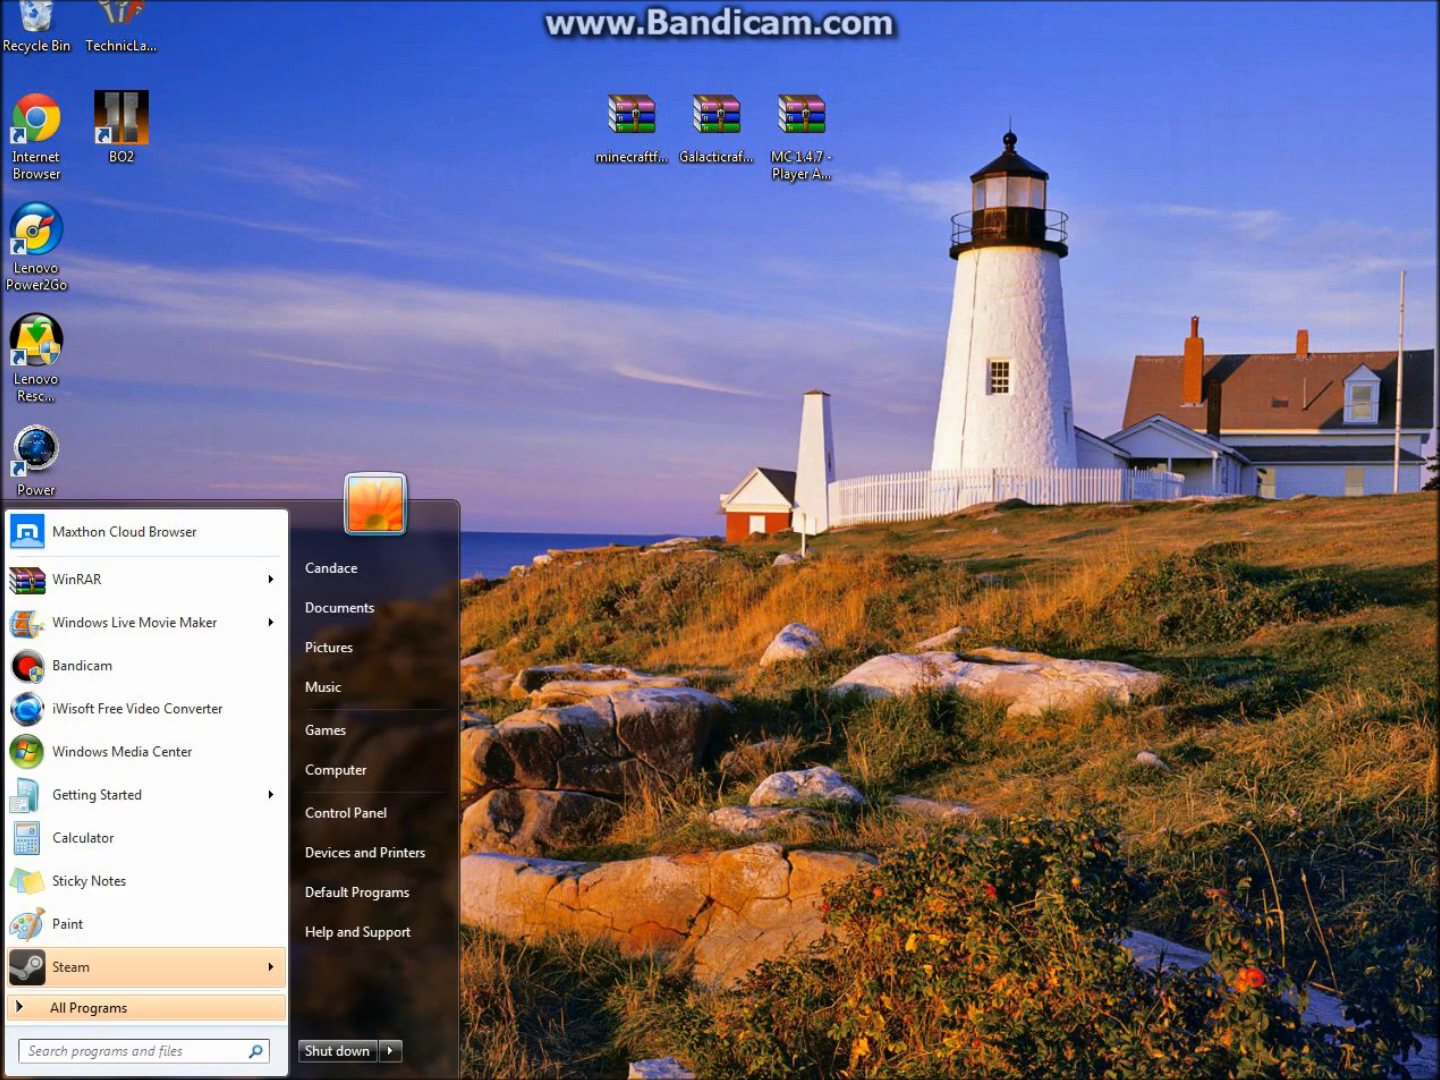
type("%appd")
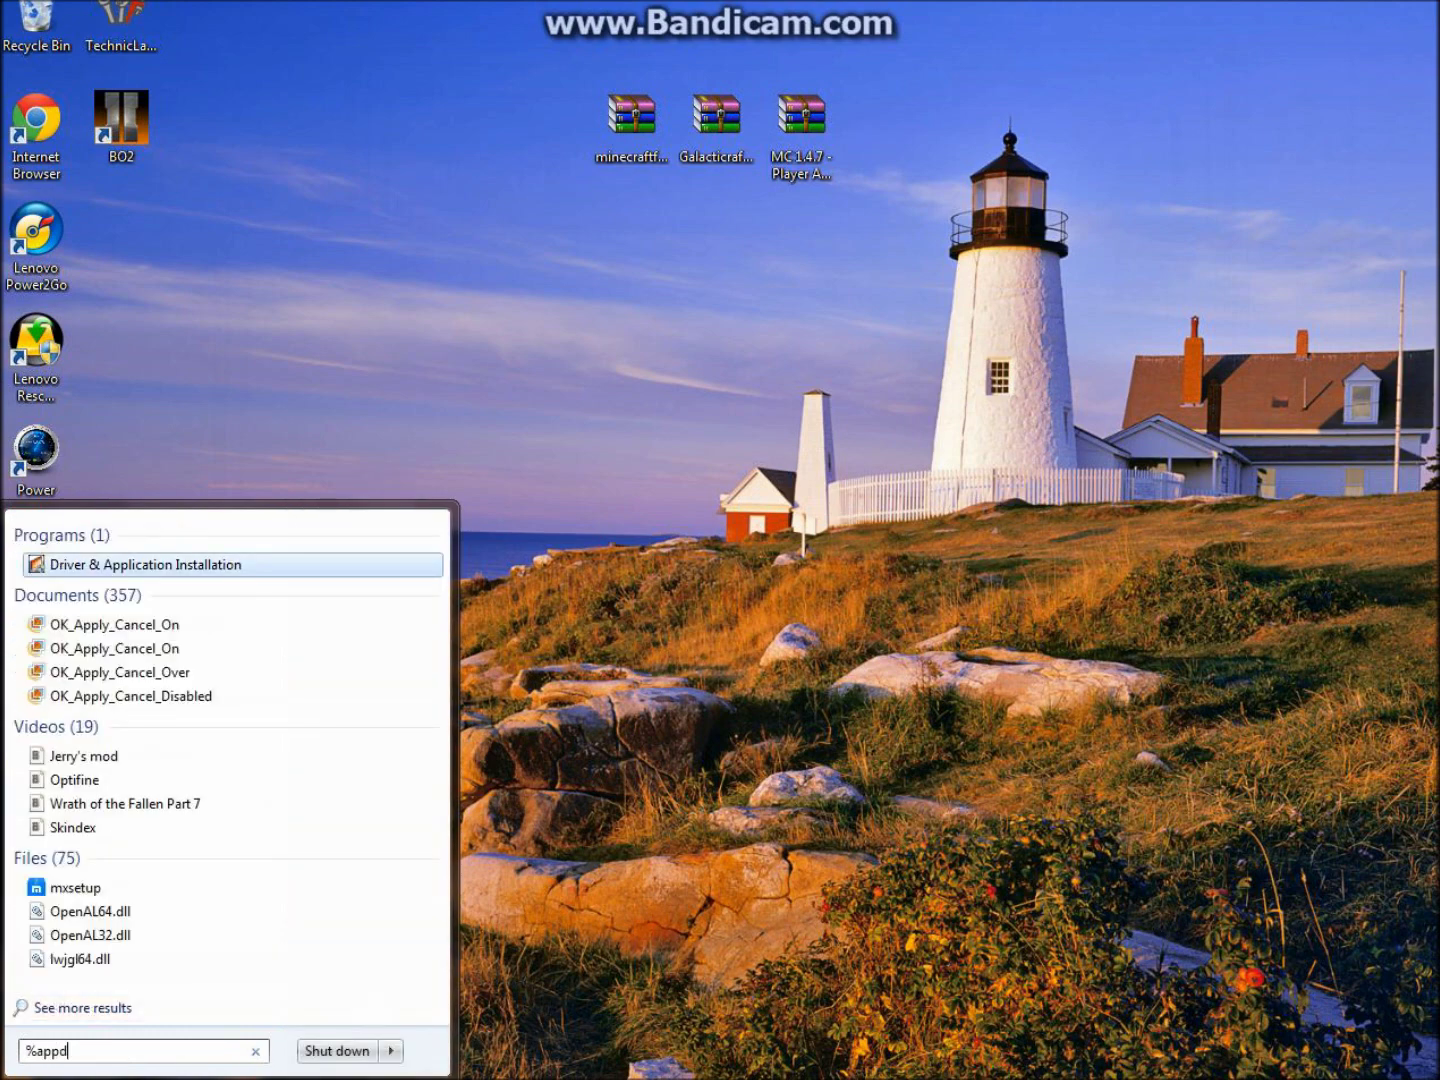
type("ata%")
key("Return")
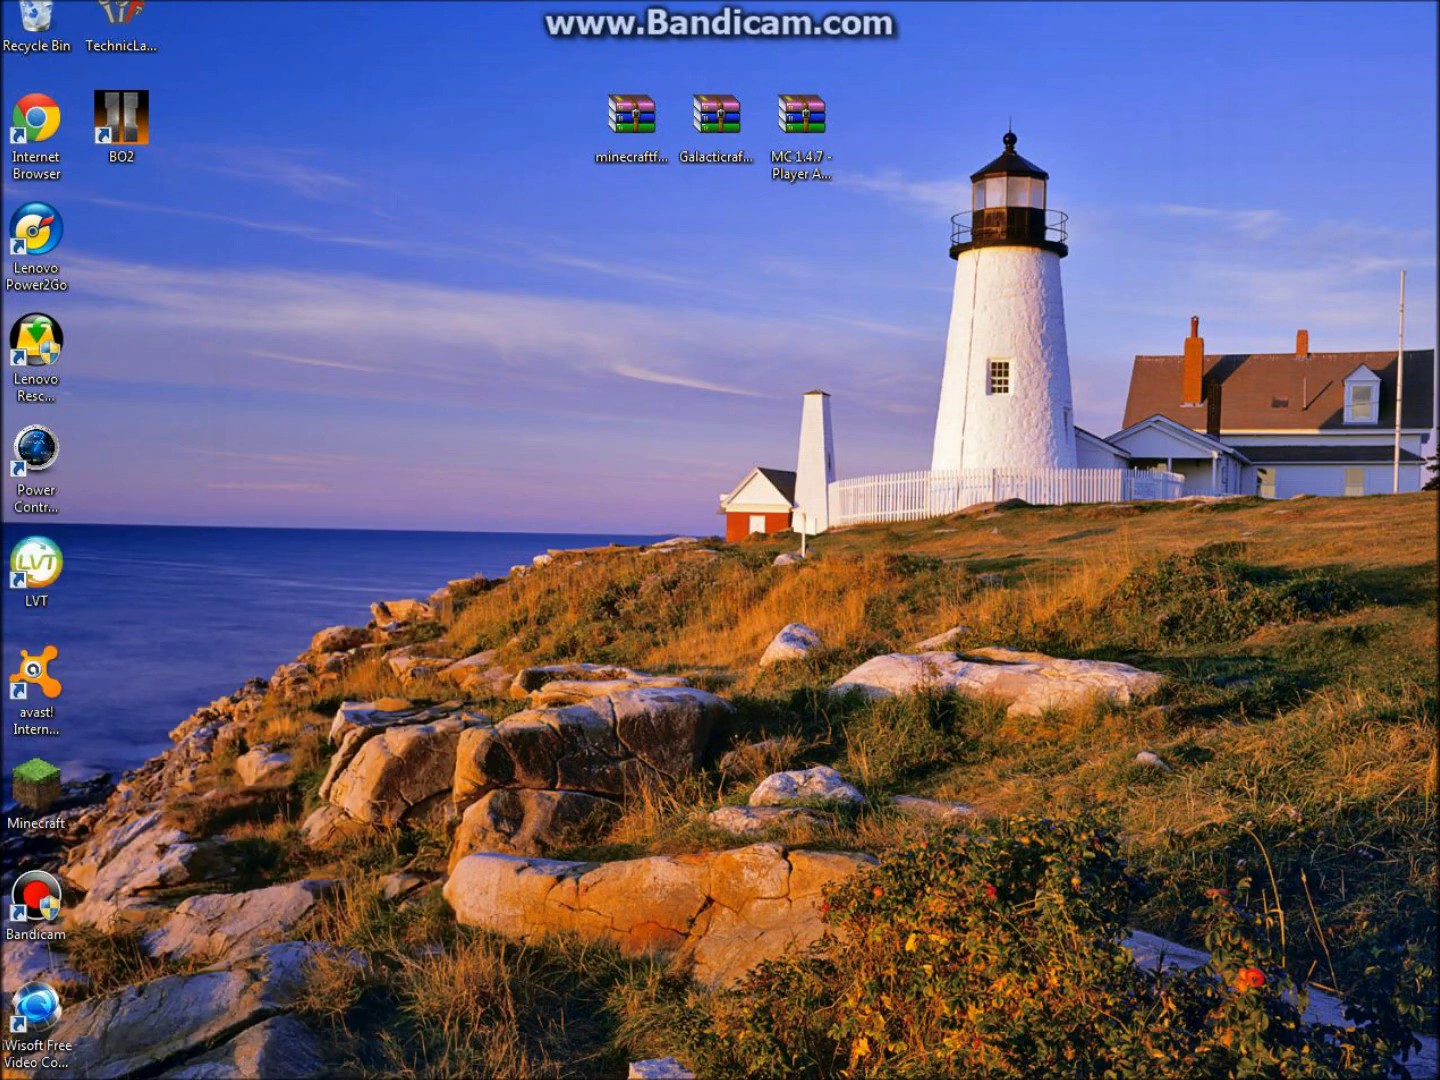
double_click(275, 564)
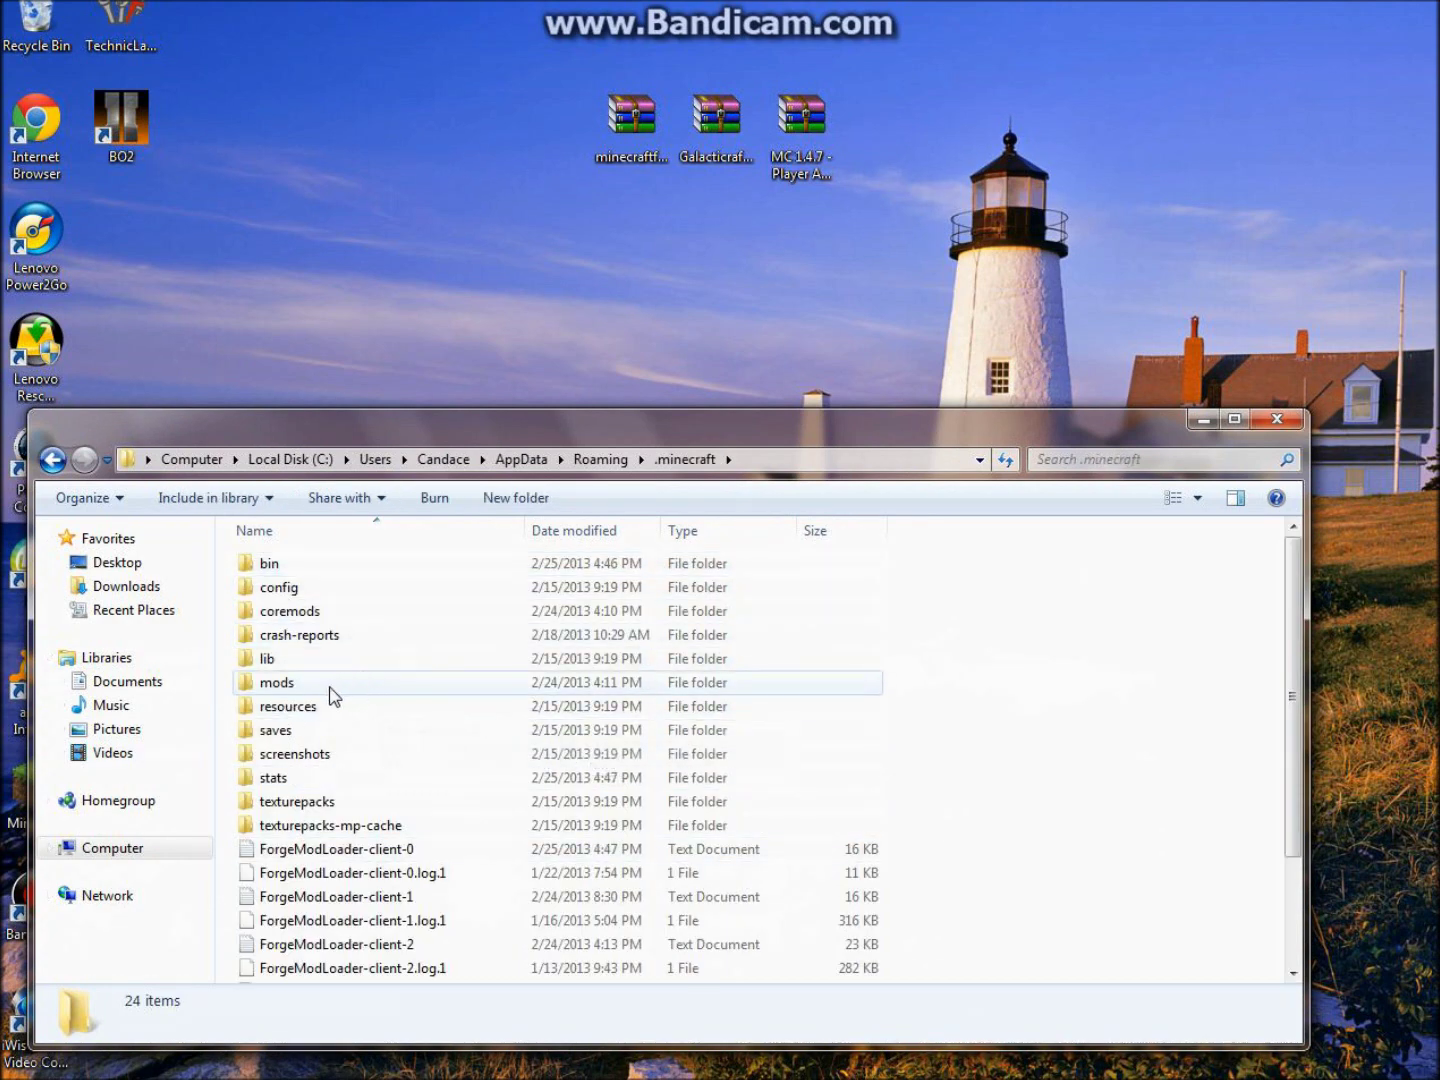
double_click(290, 683)
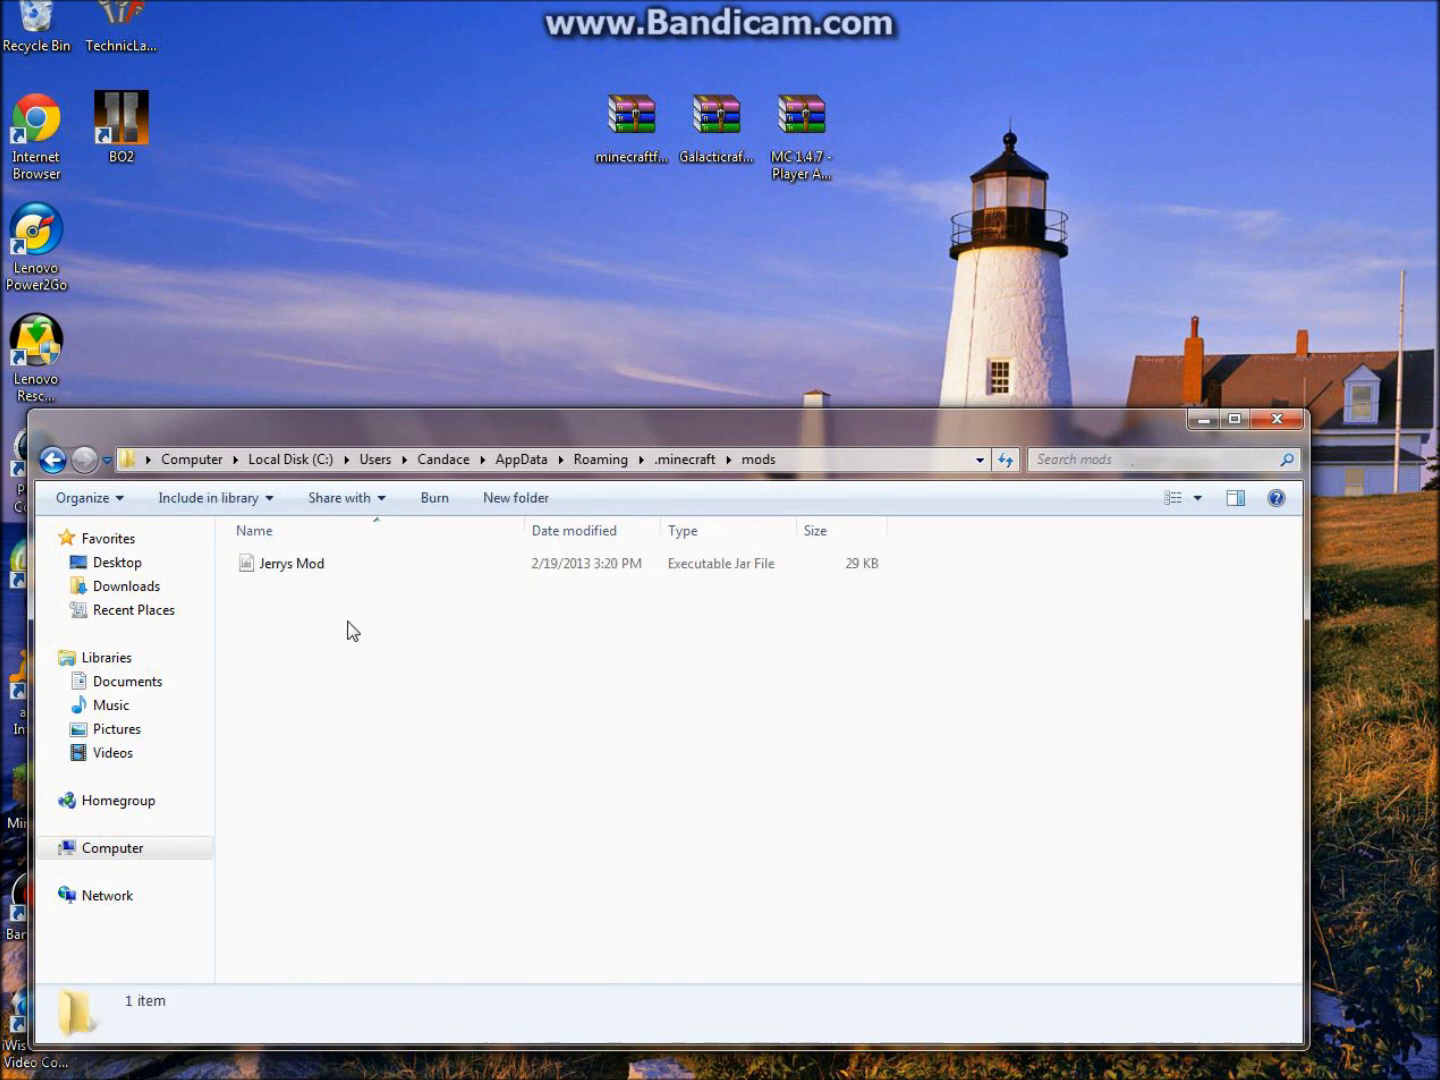
Step: Delete the Jerrys Mod file from the mods folder and move the Galacticraft-Alpha-0.0.9 archive there from the desktop
left_click(381, 570)
key("Delete")
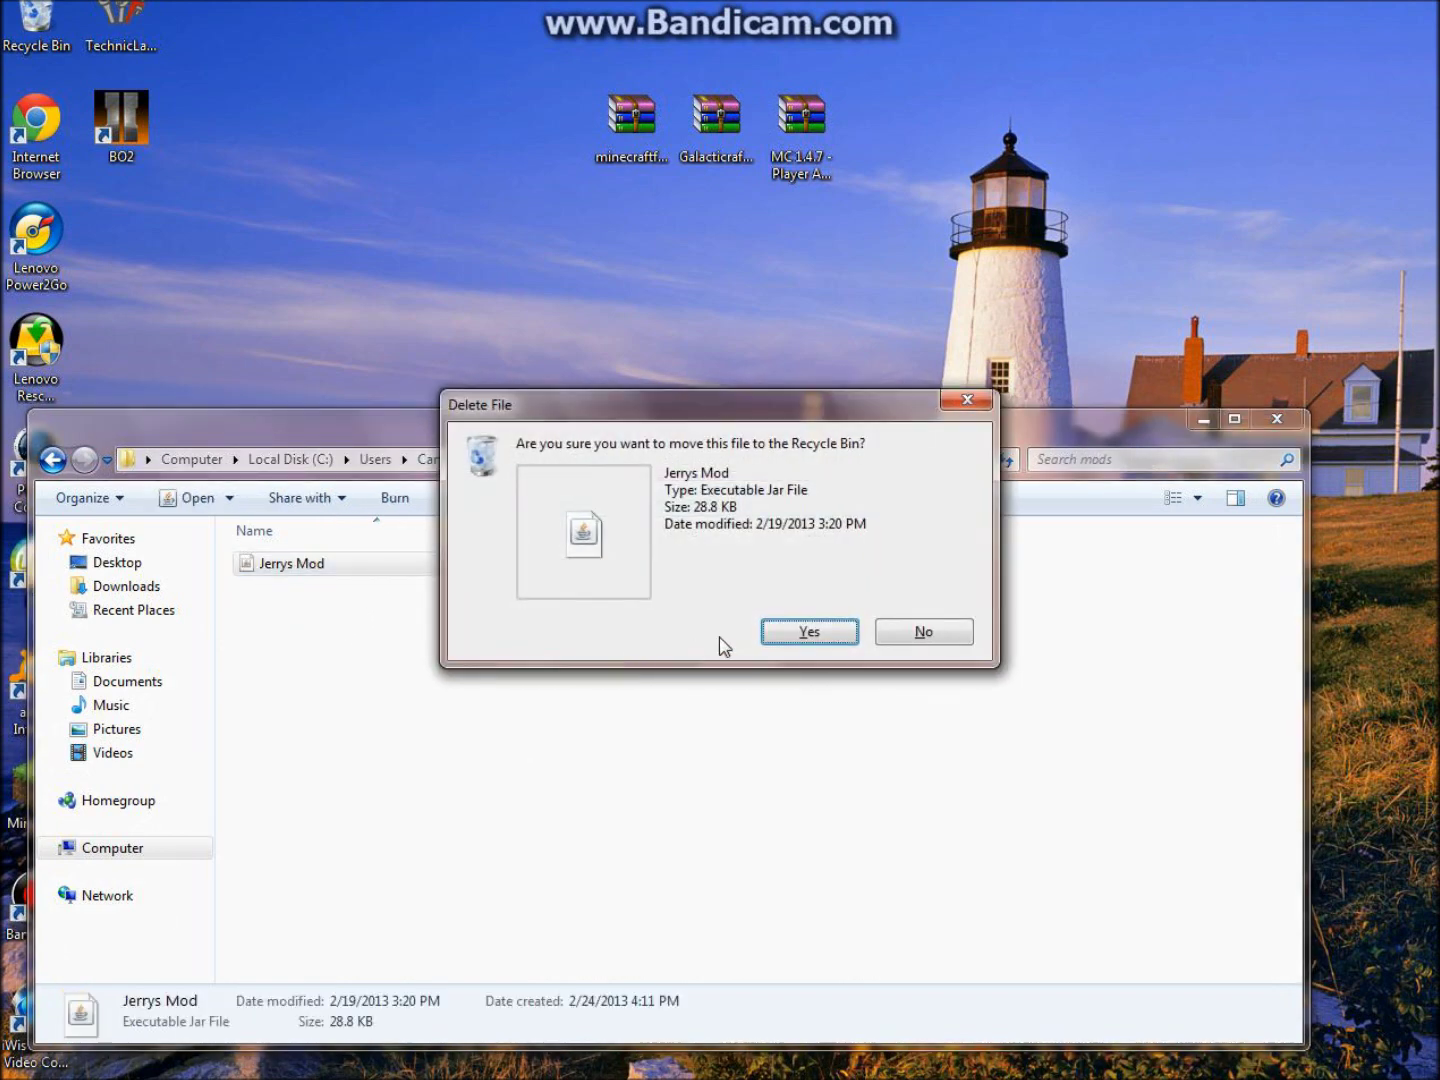
left_click(799, 638)
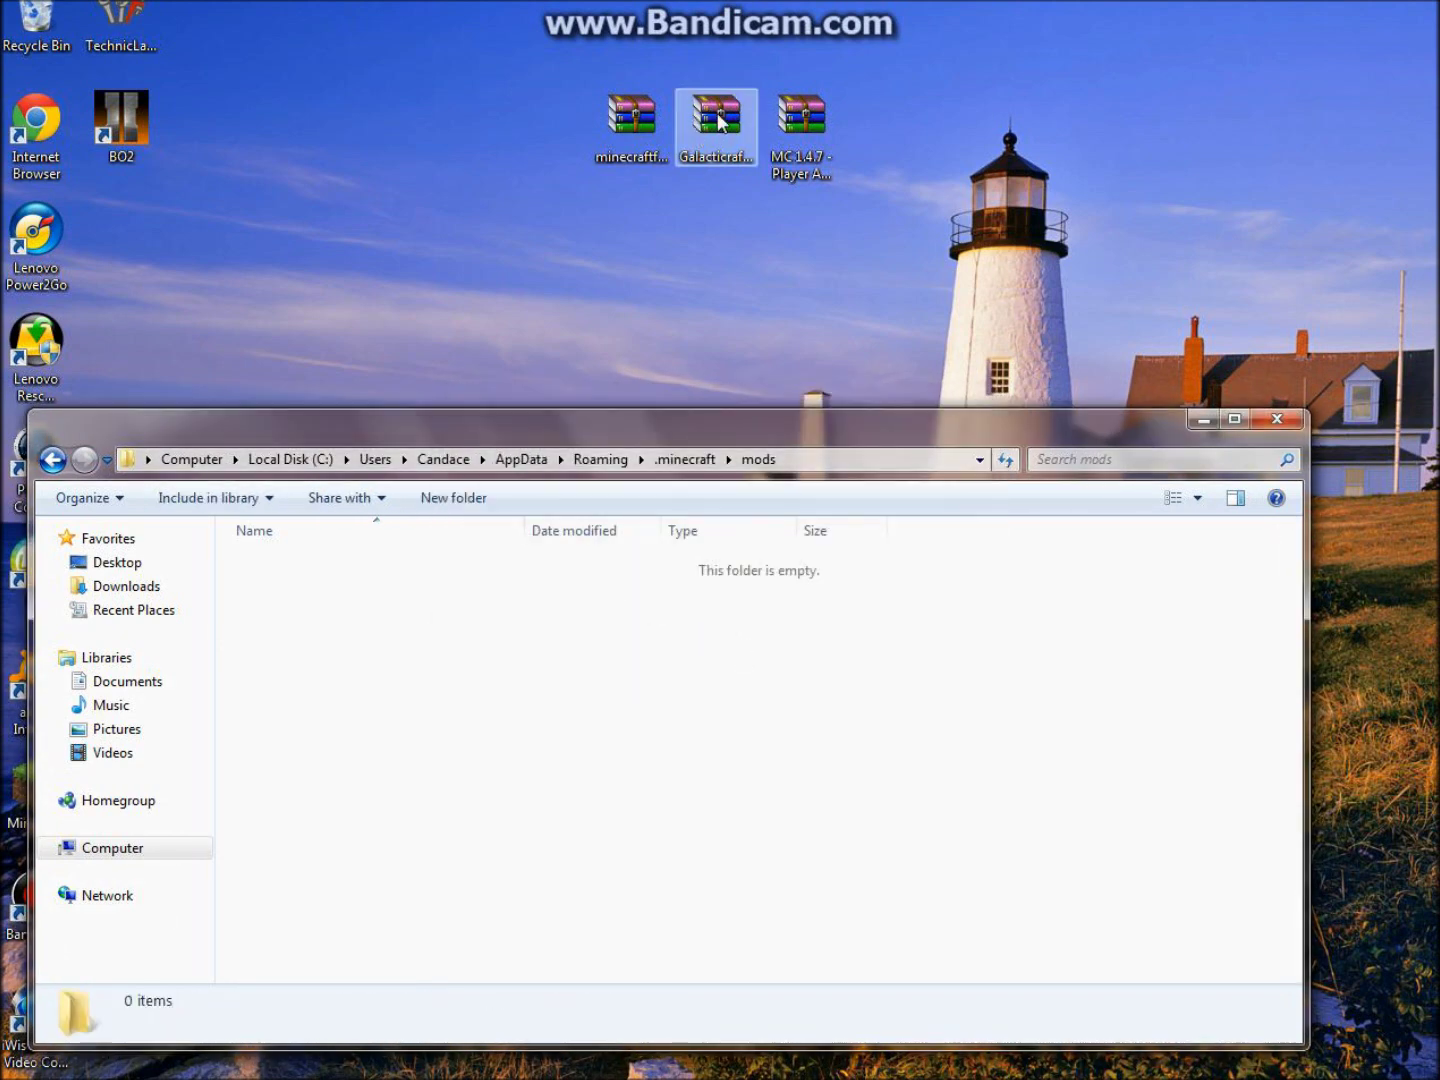
left_click_drag(719, 121, 499, 706)
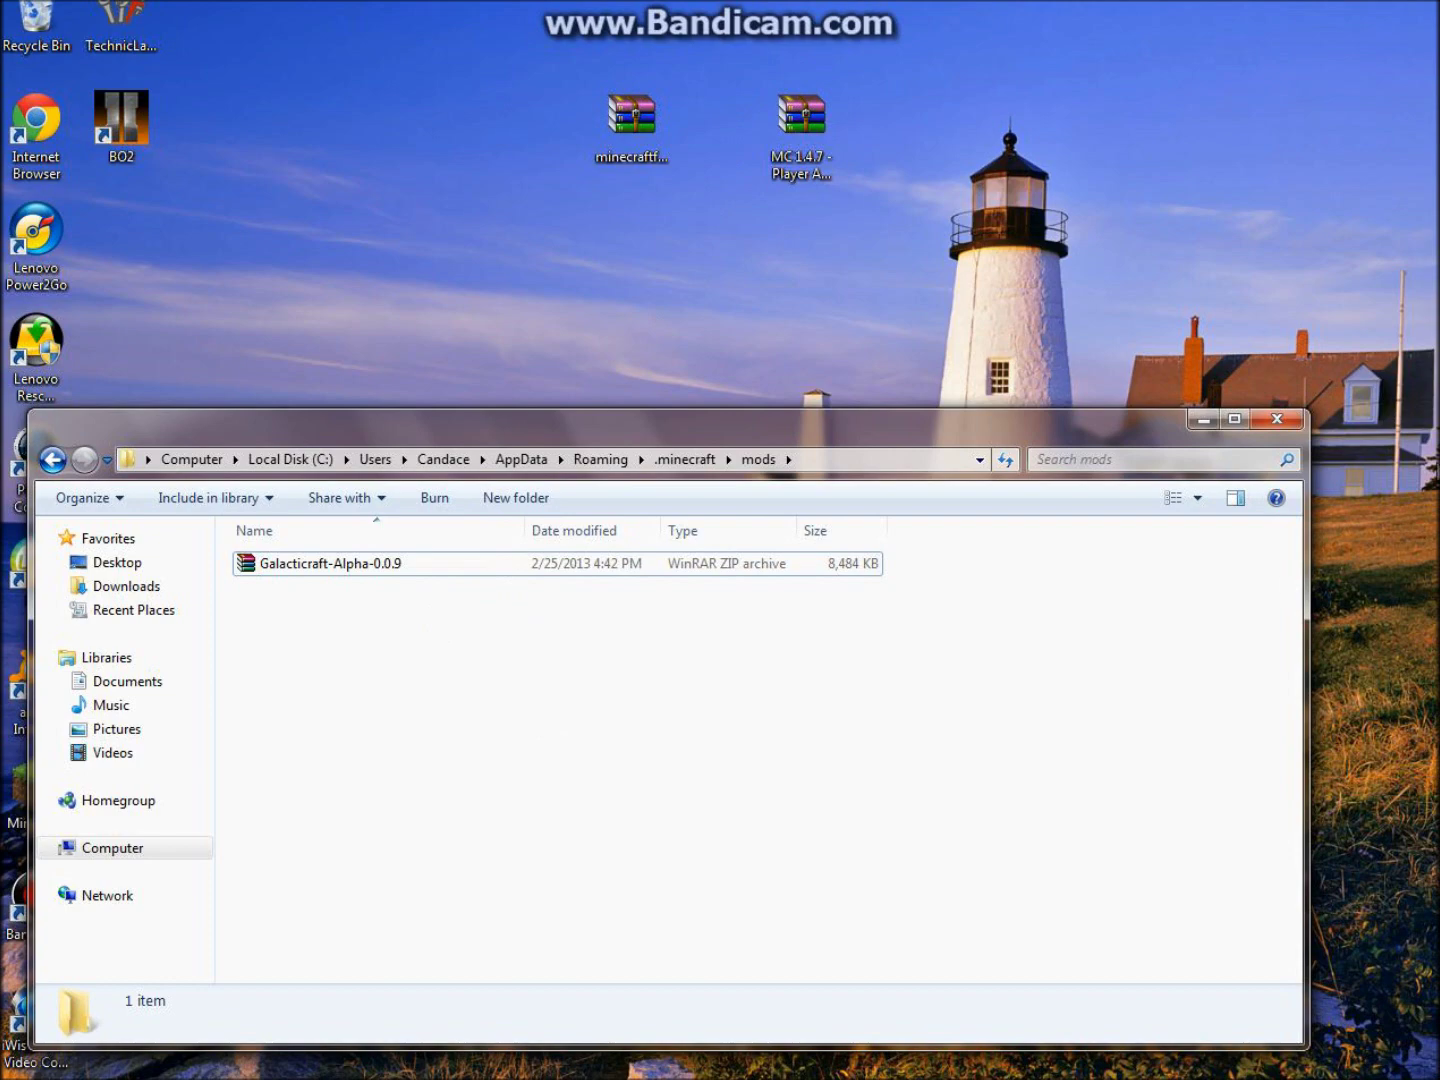
left_click(1277, 419)
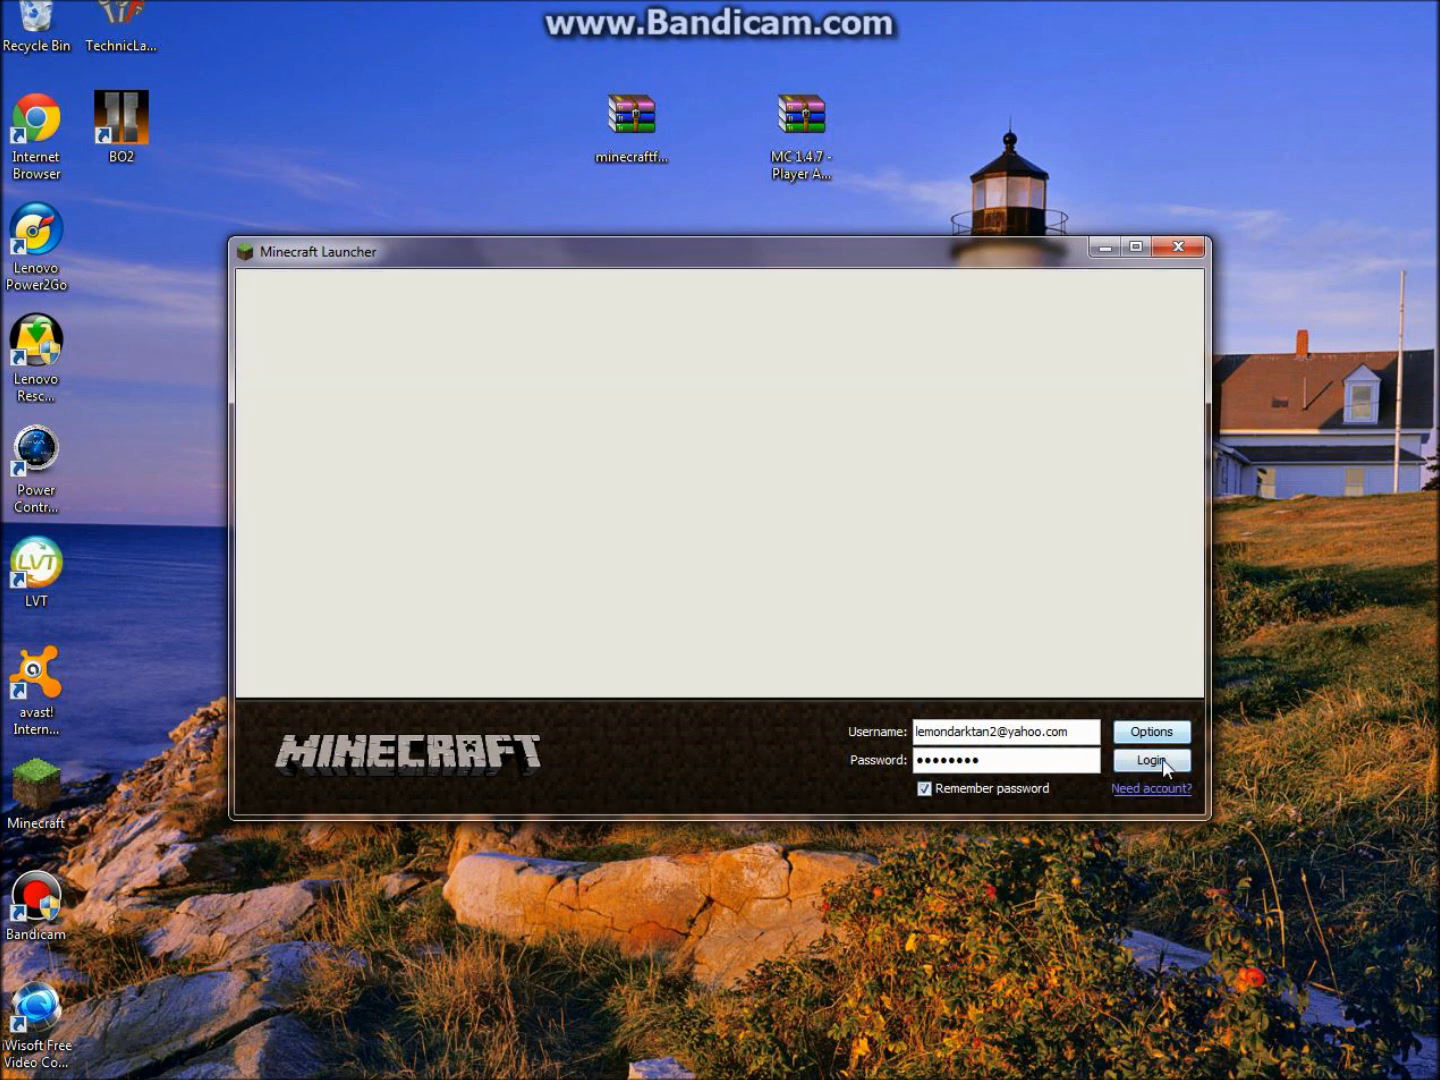
Step: Start Minecraft with the saved login and view the Galacticraft Core entry in the mod list, returning to the title screen
left_click(1152, 761)
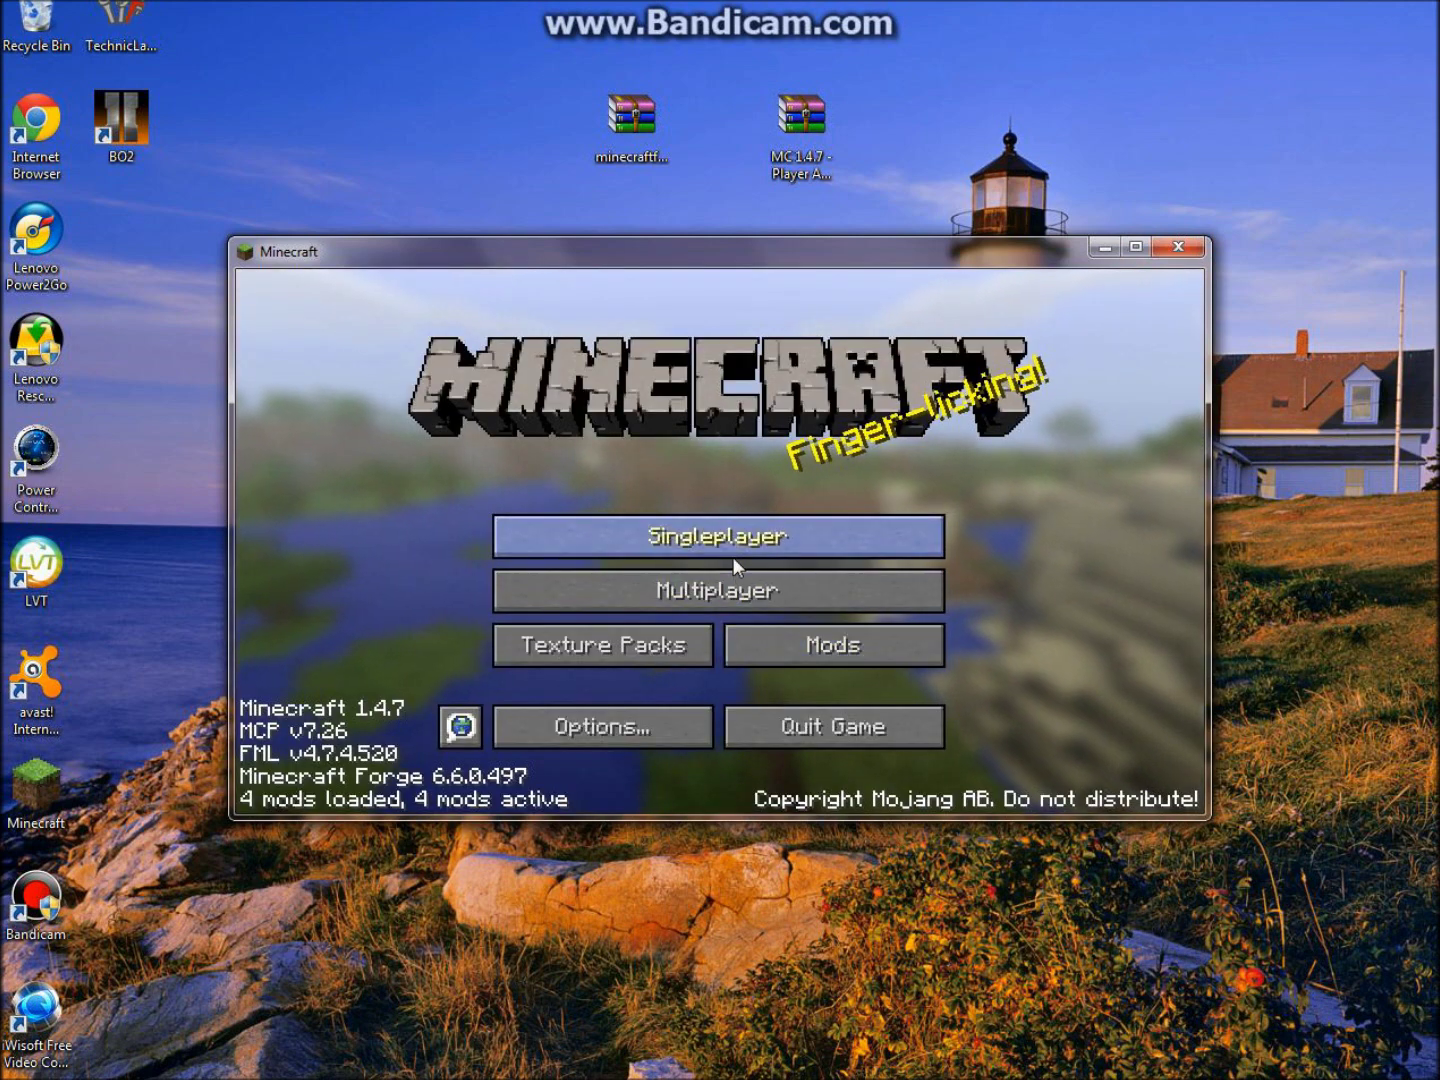
left_click(746, 645)
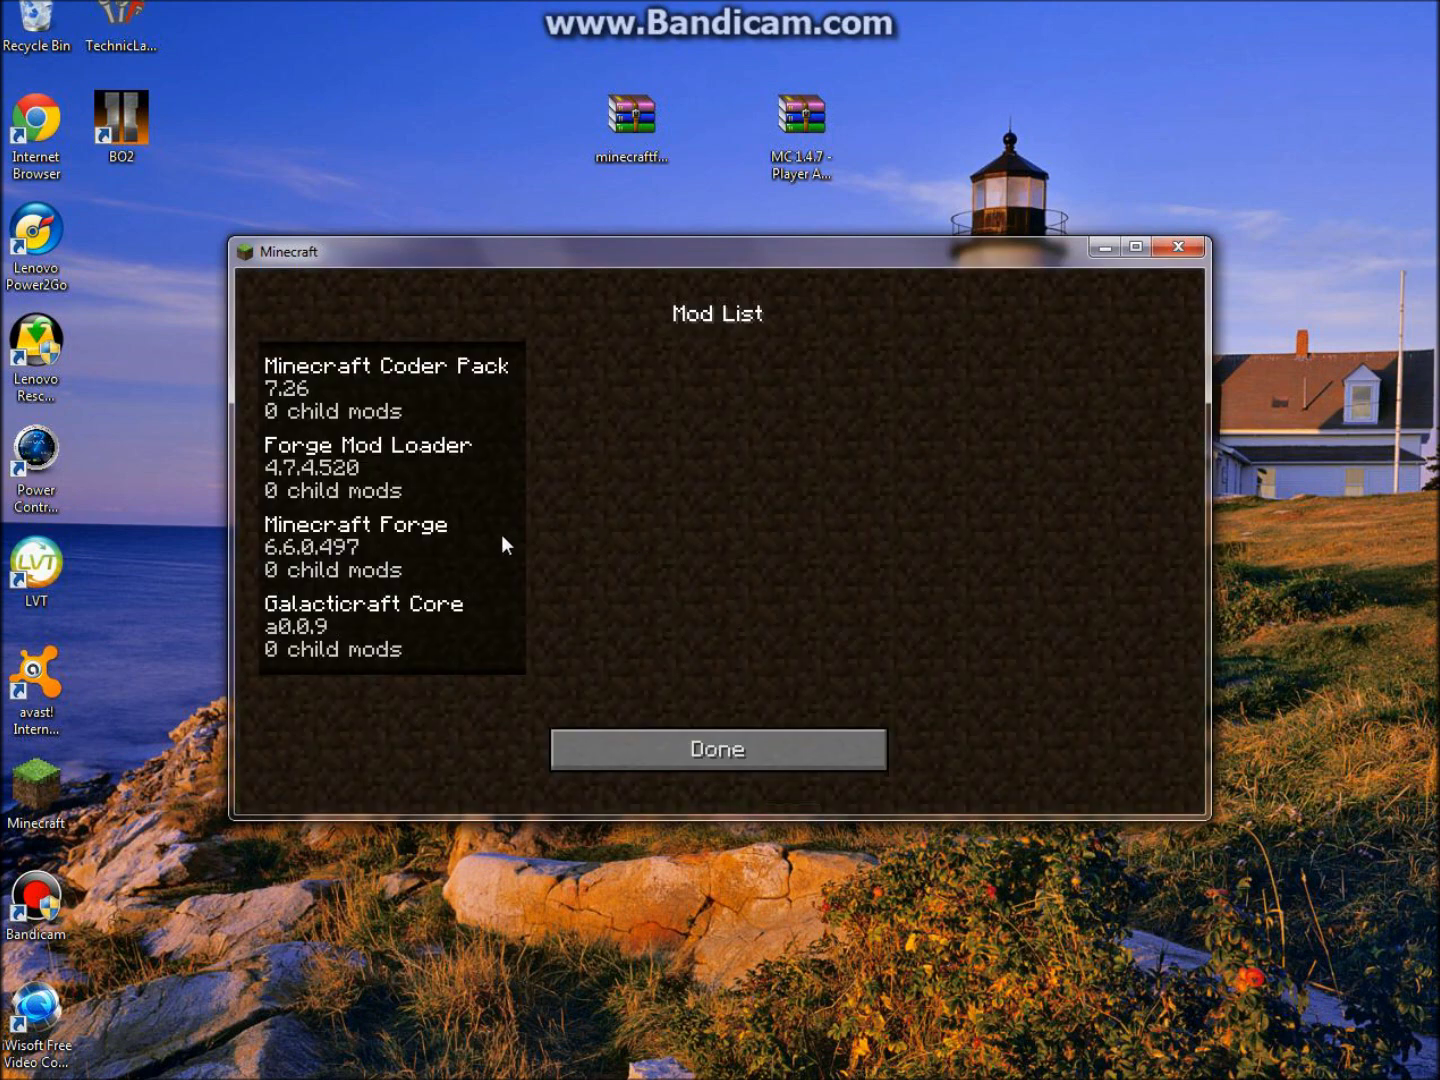
left_click(419, 626)
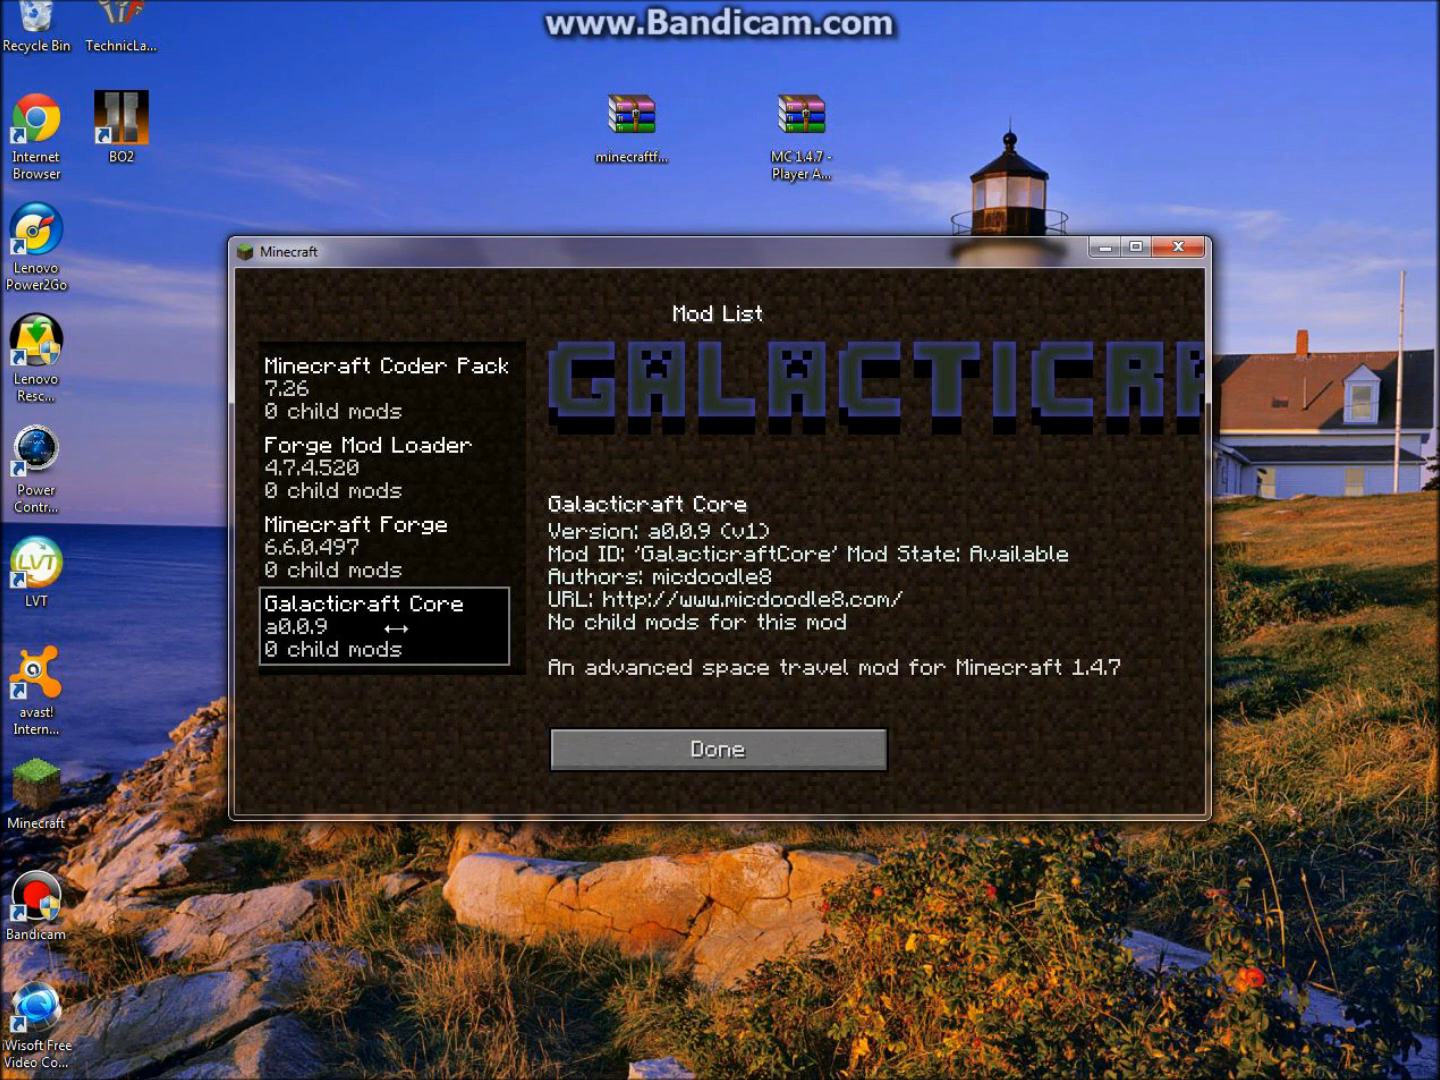
left_click(630, 750)
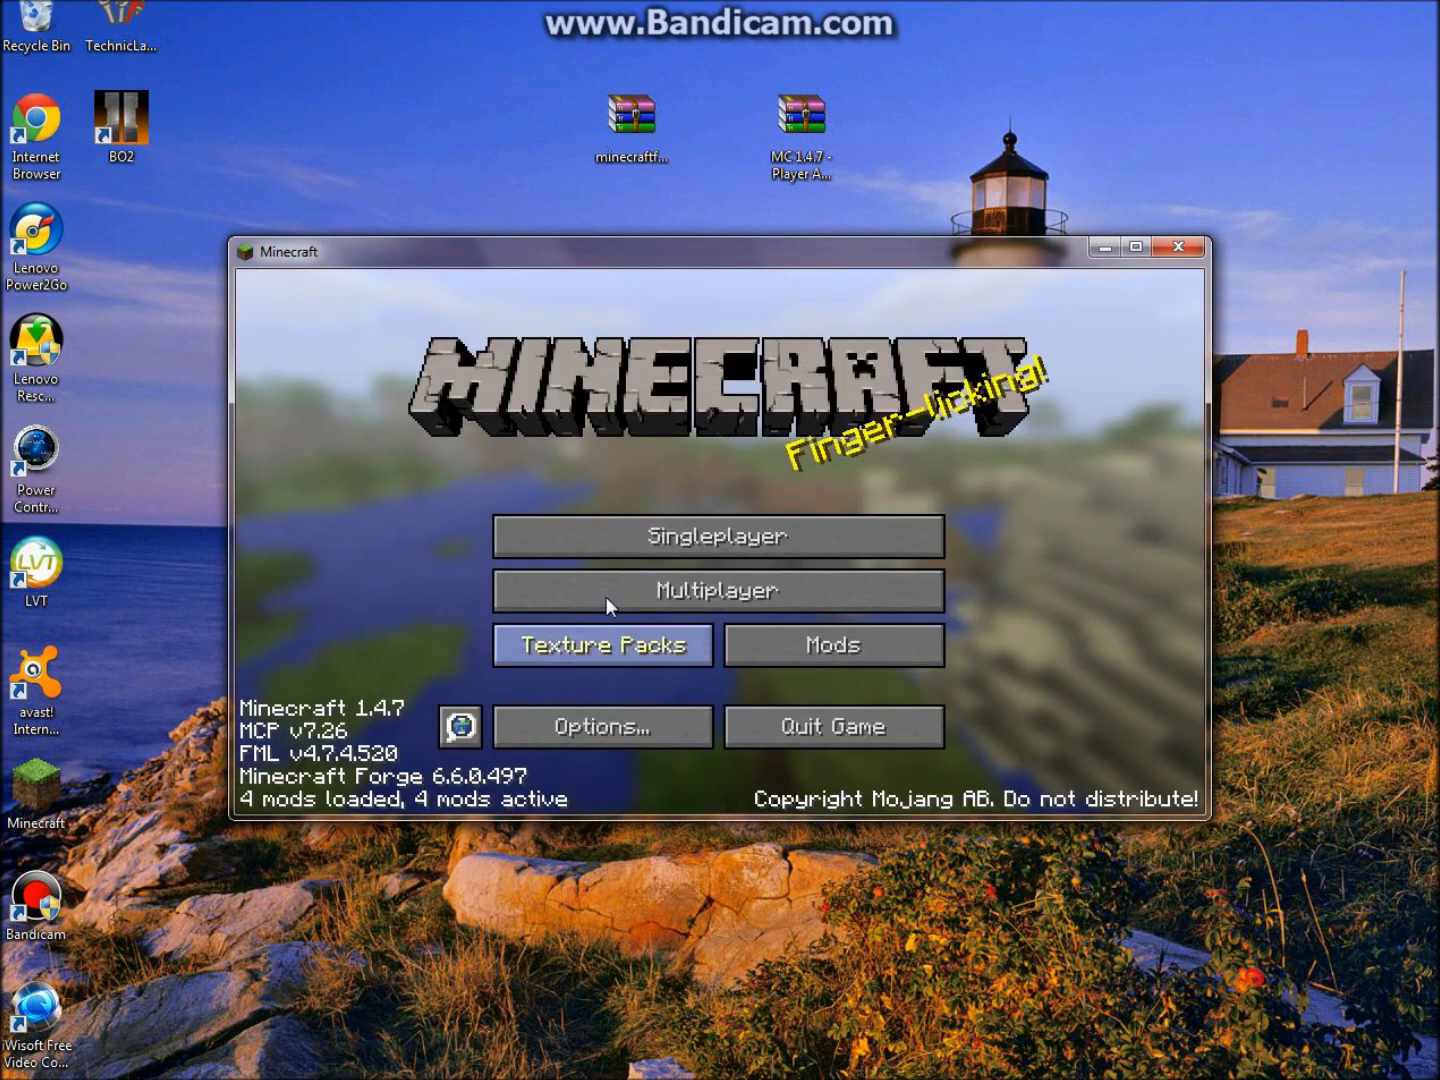
Step: Load a saved singleplayer world, accepting the world ID mismatches for the missing Jerrys Mod items
left_click(644, 542)
left_click(595, 382)
left_click(572, 716)
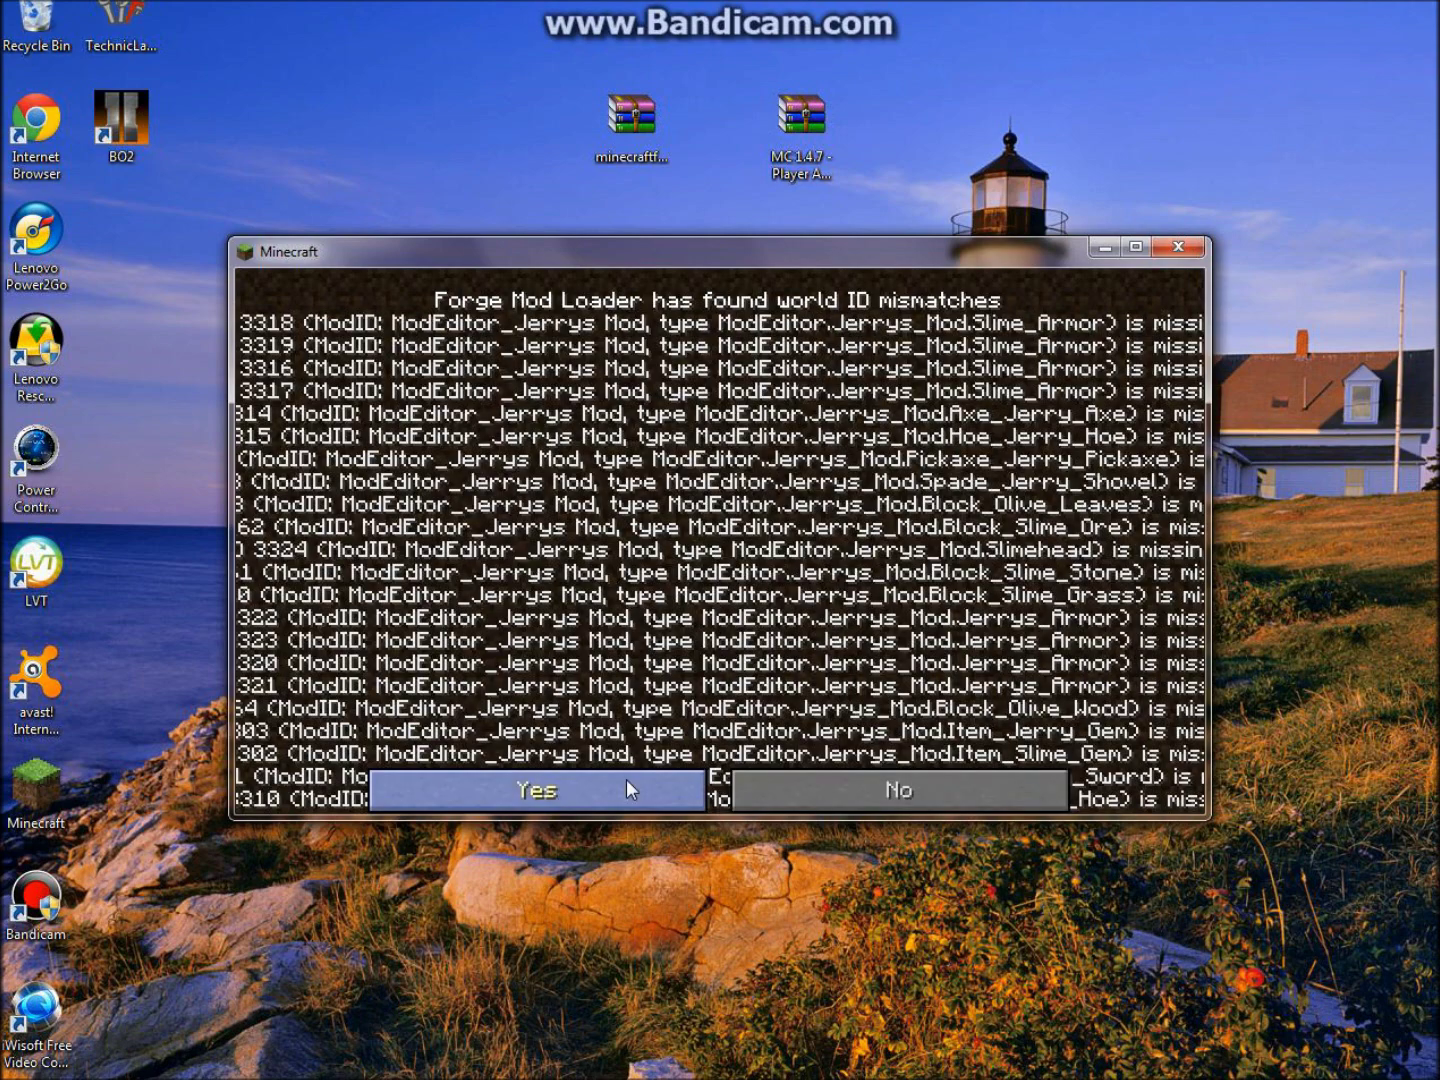
left_click(626, 780)
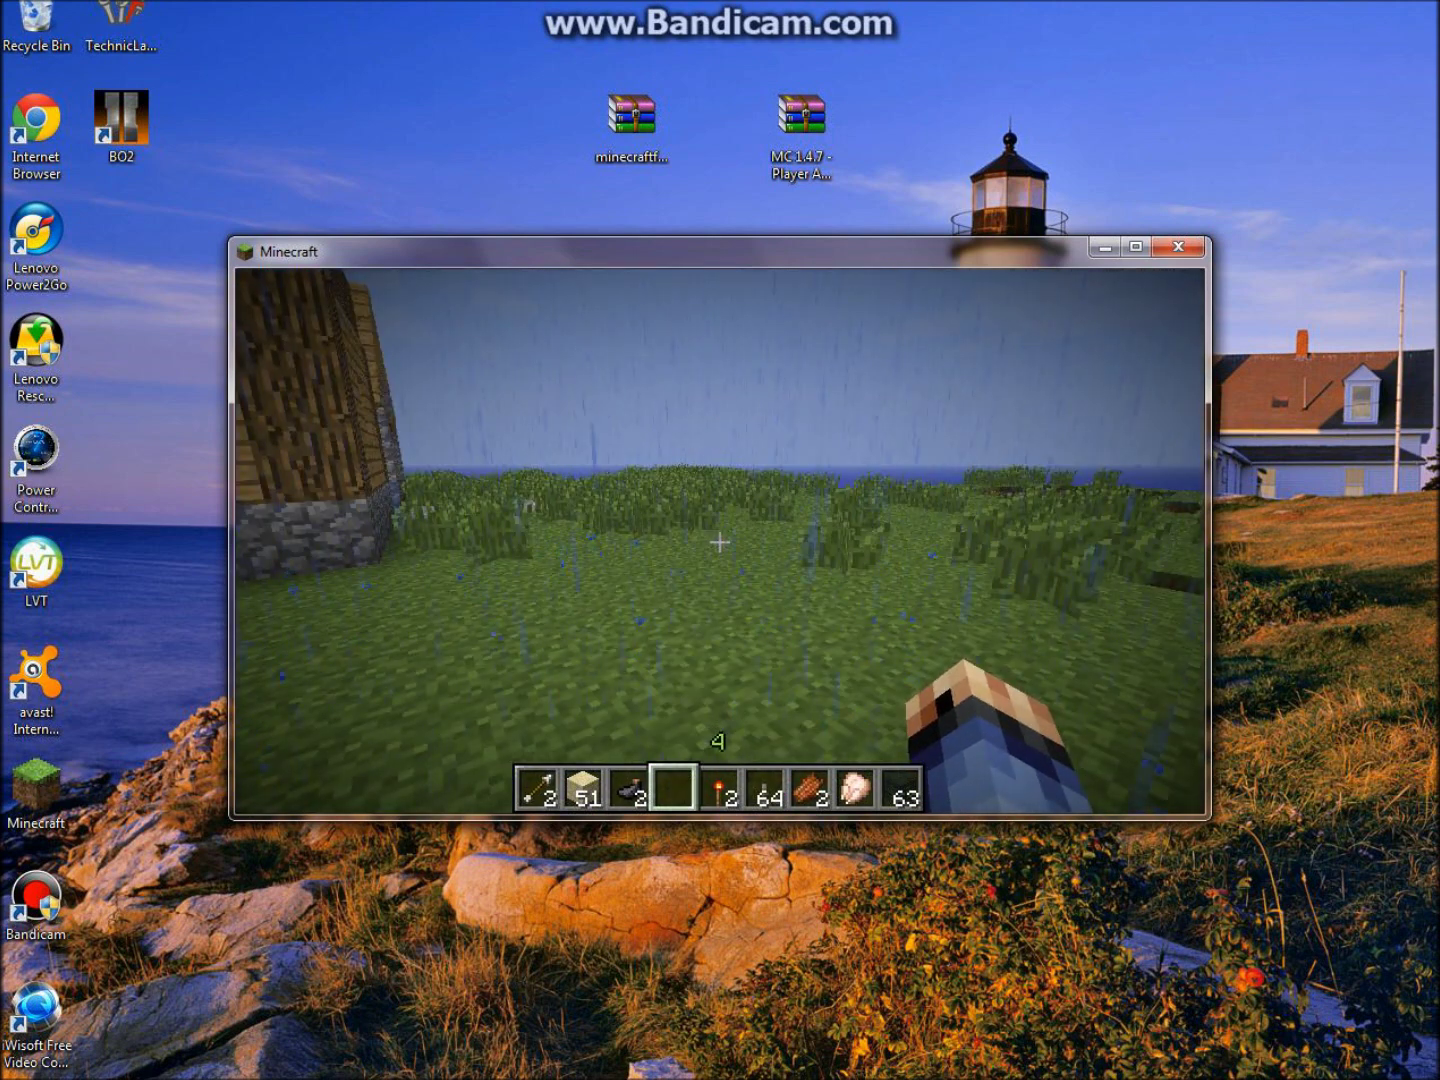
Step: Pause the game, maximize its window and return to the world
key("Escape")
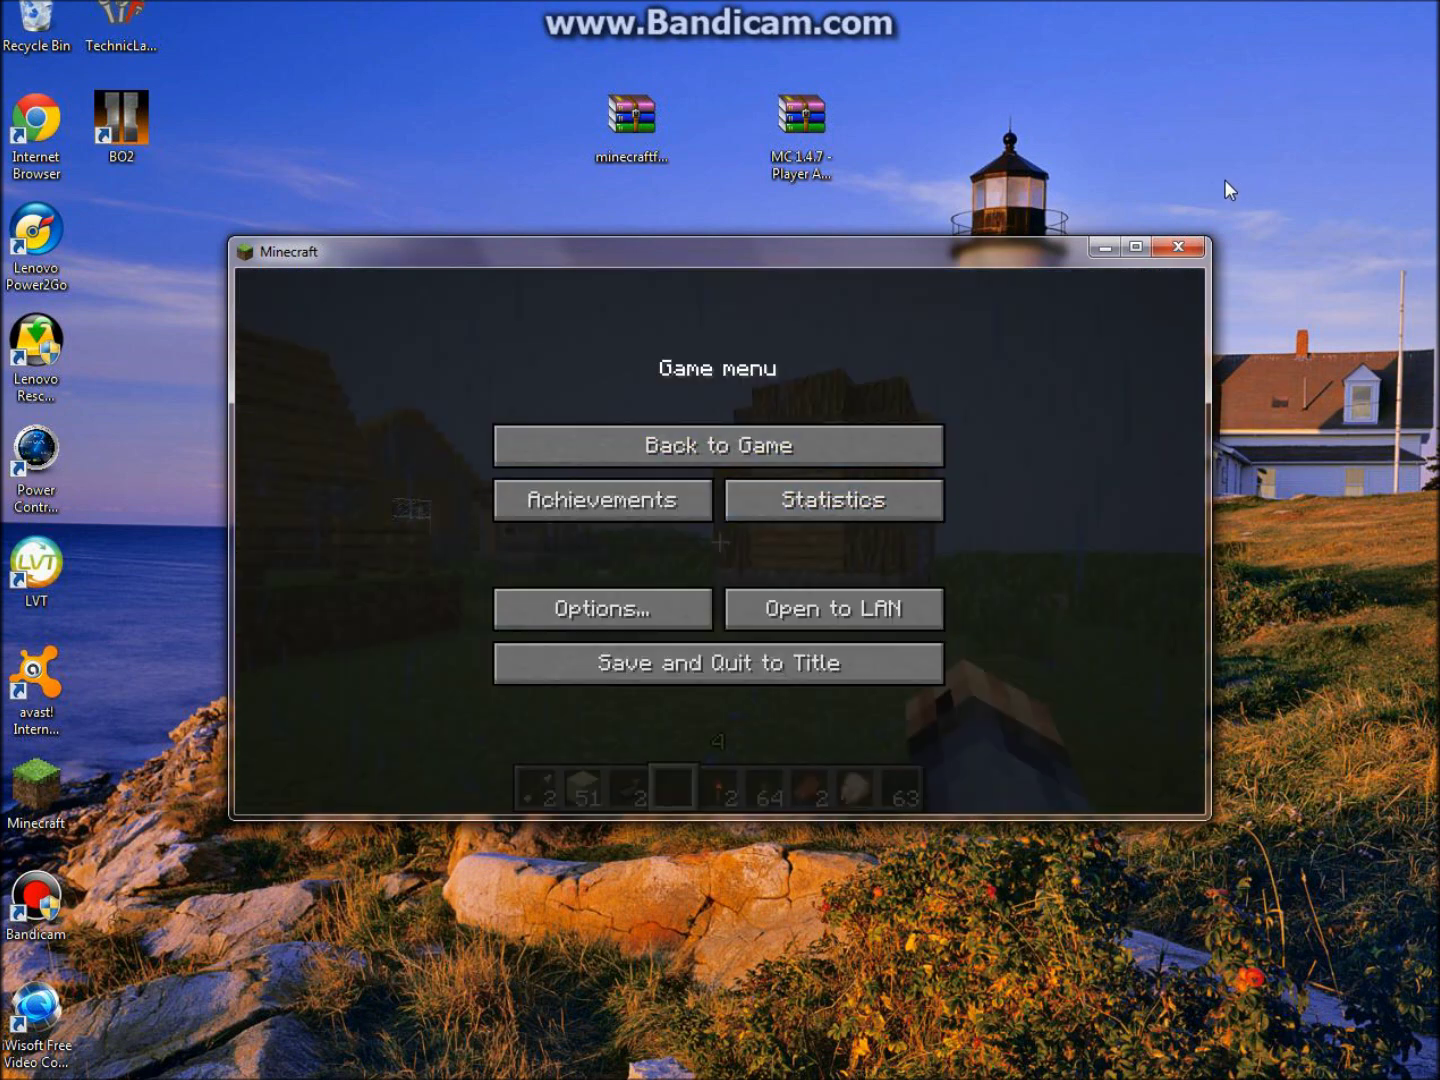
left_click(1136, 249)
left_click(644, 344)
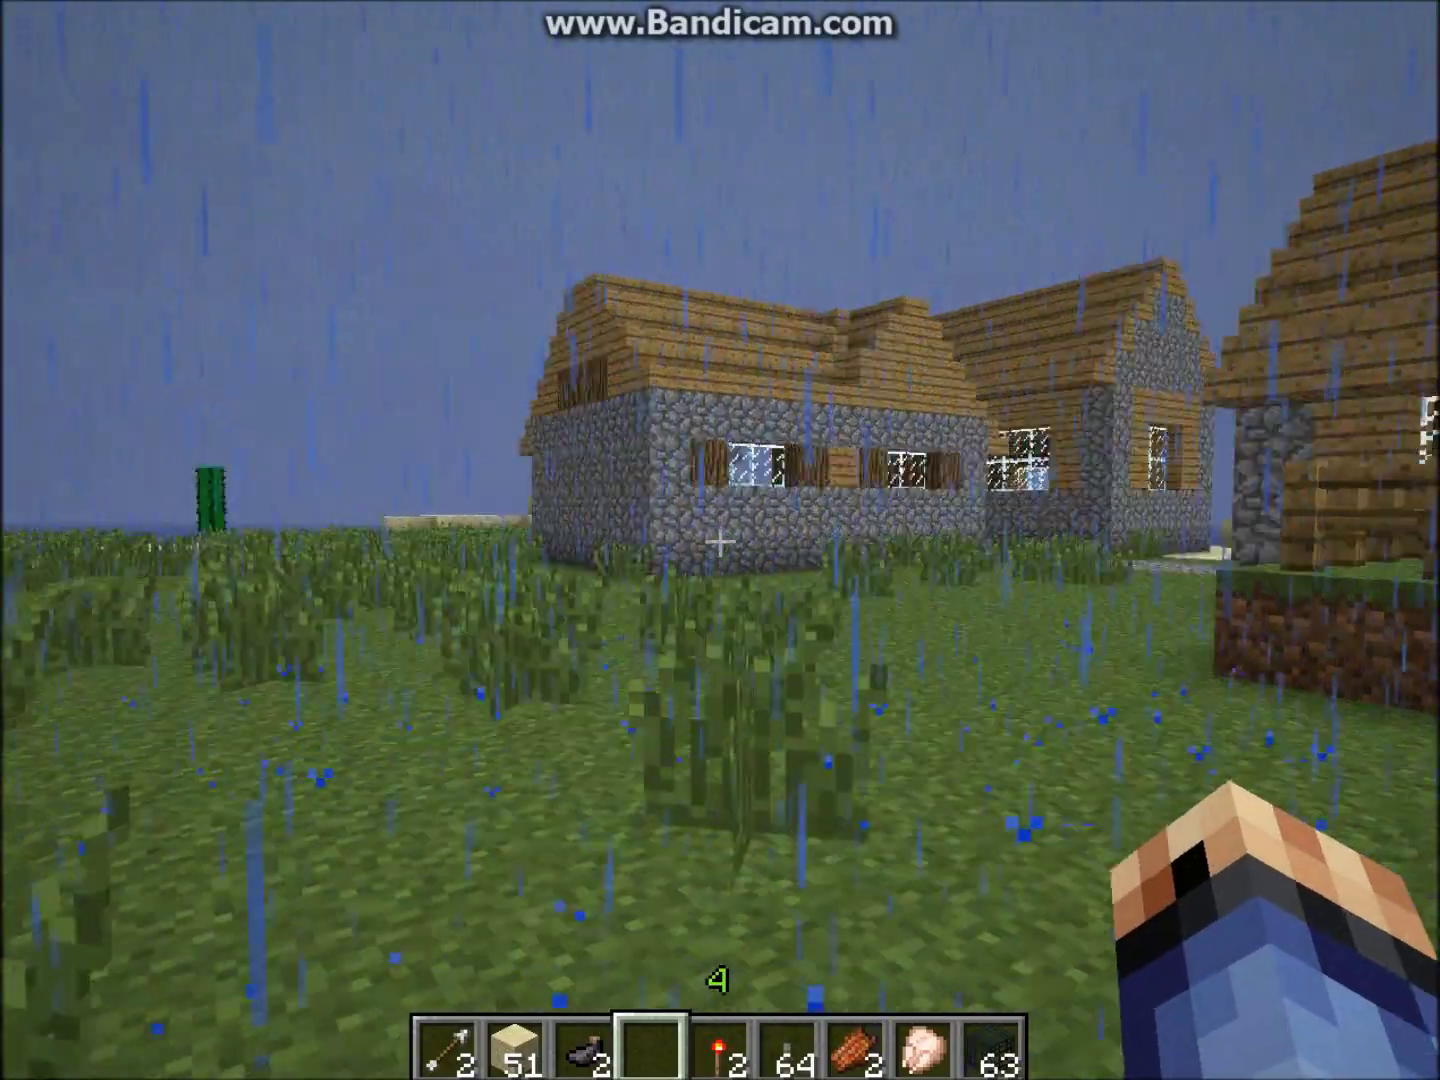
Step: Walk across the grassland and browse the Galacticraft items on page 2 of the creative inventory, closing it when done
key("w")
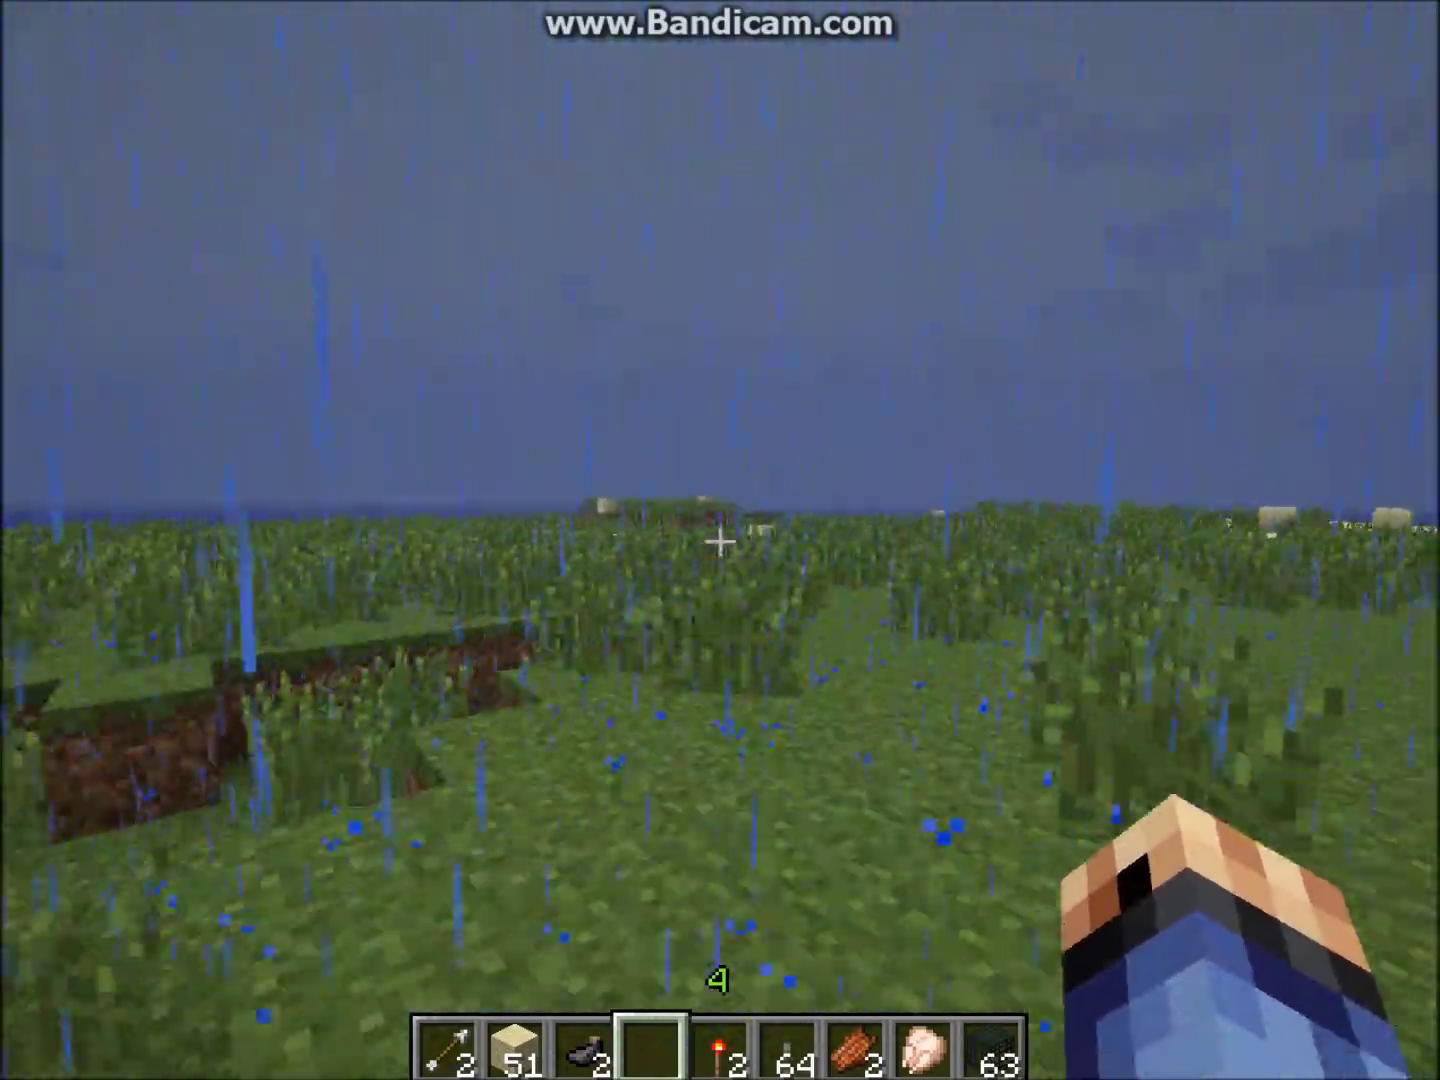
key("w")
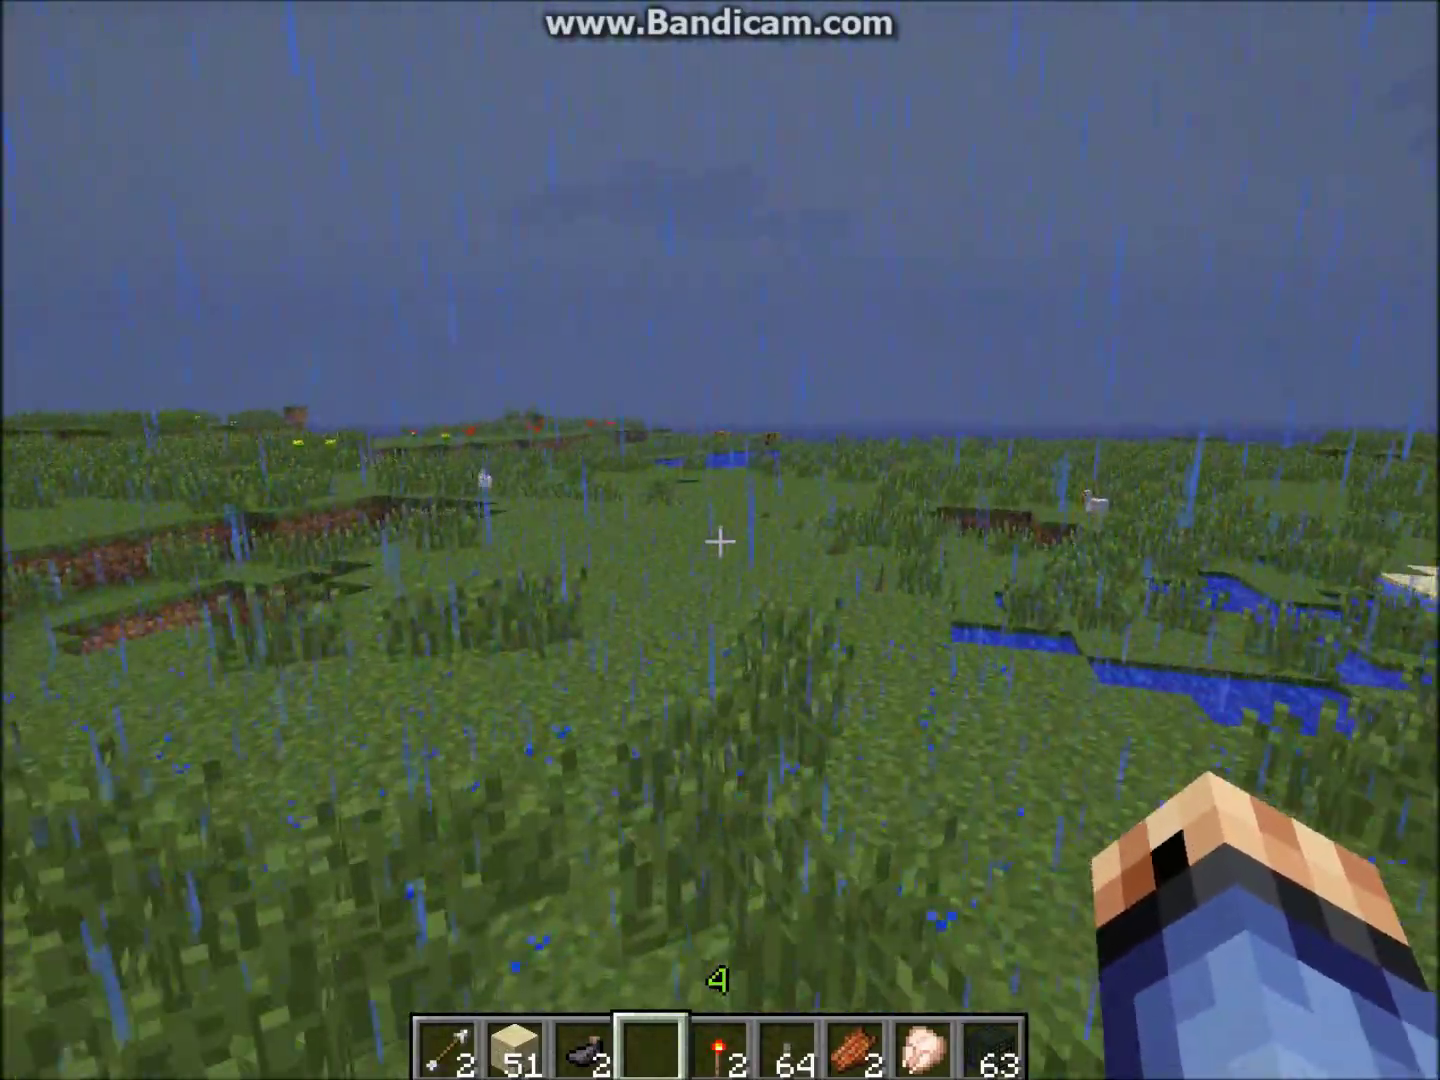
key("w")
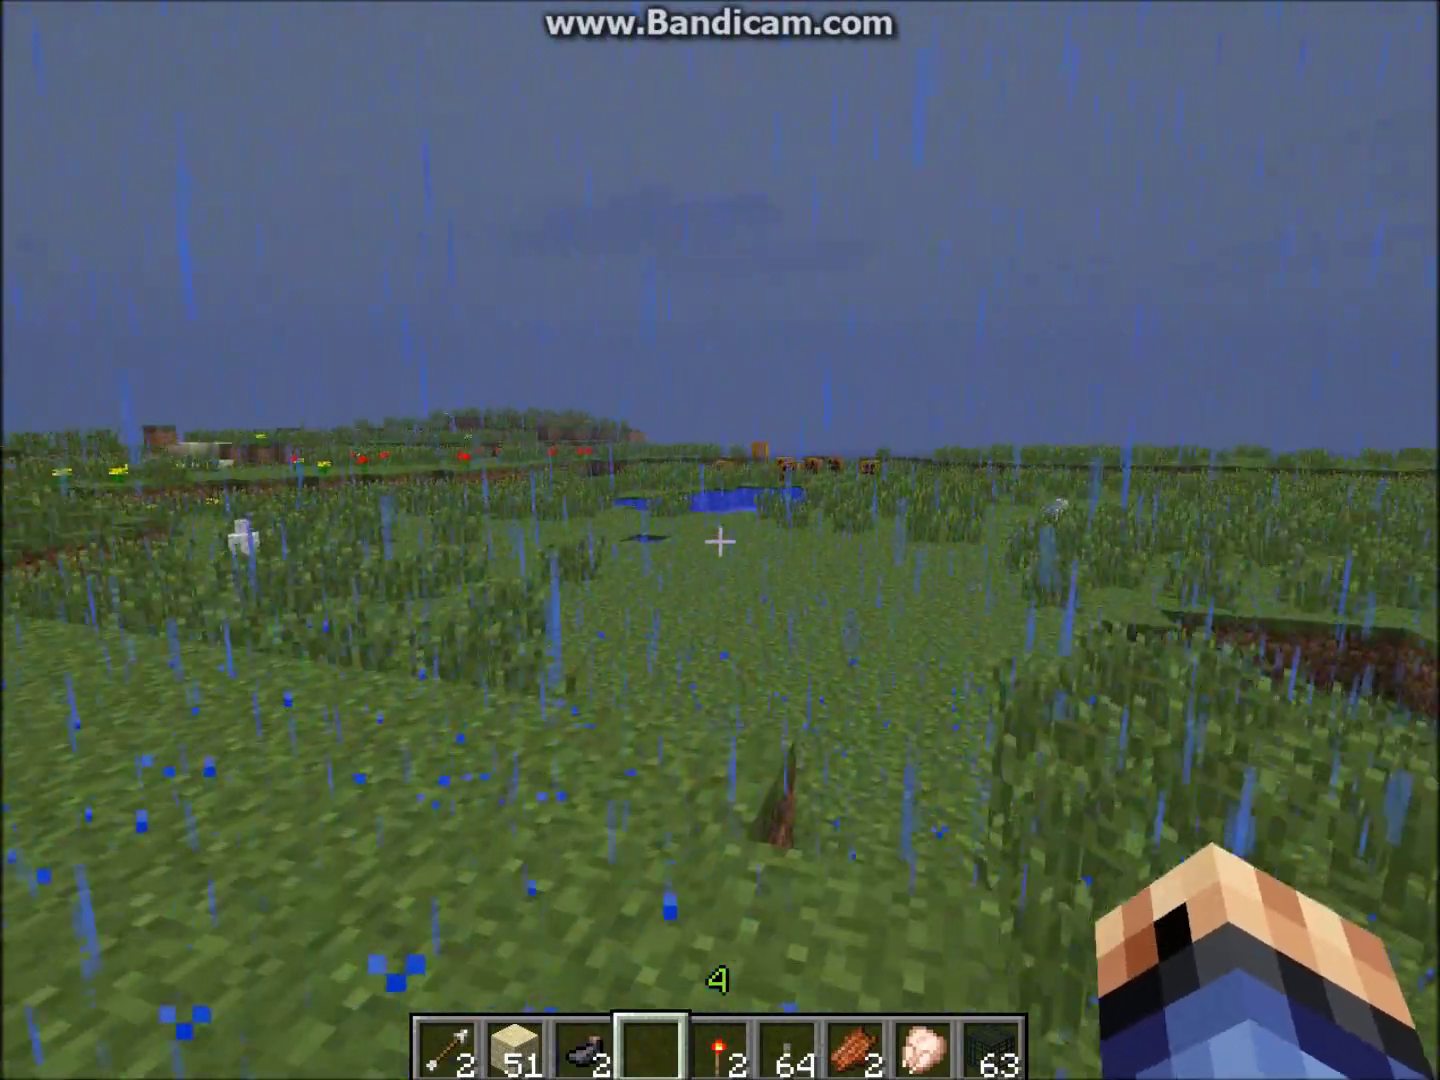
key("w")
key("e")
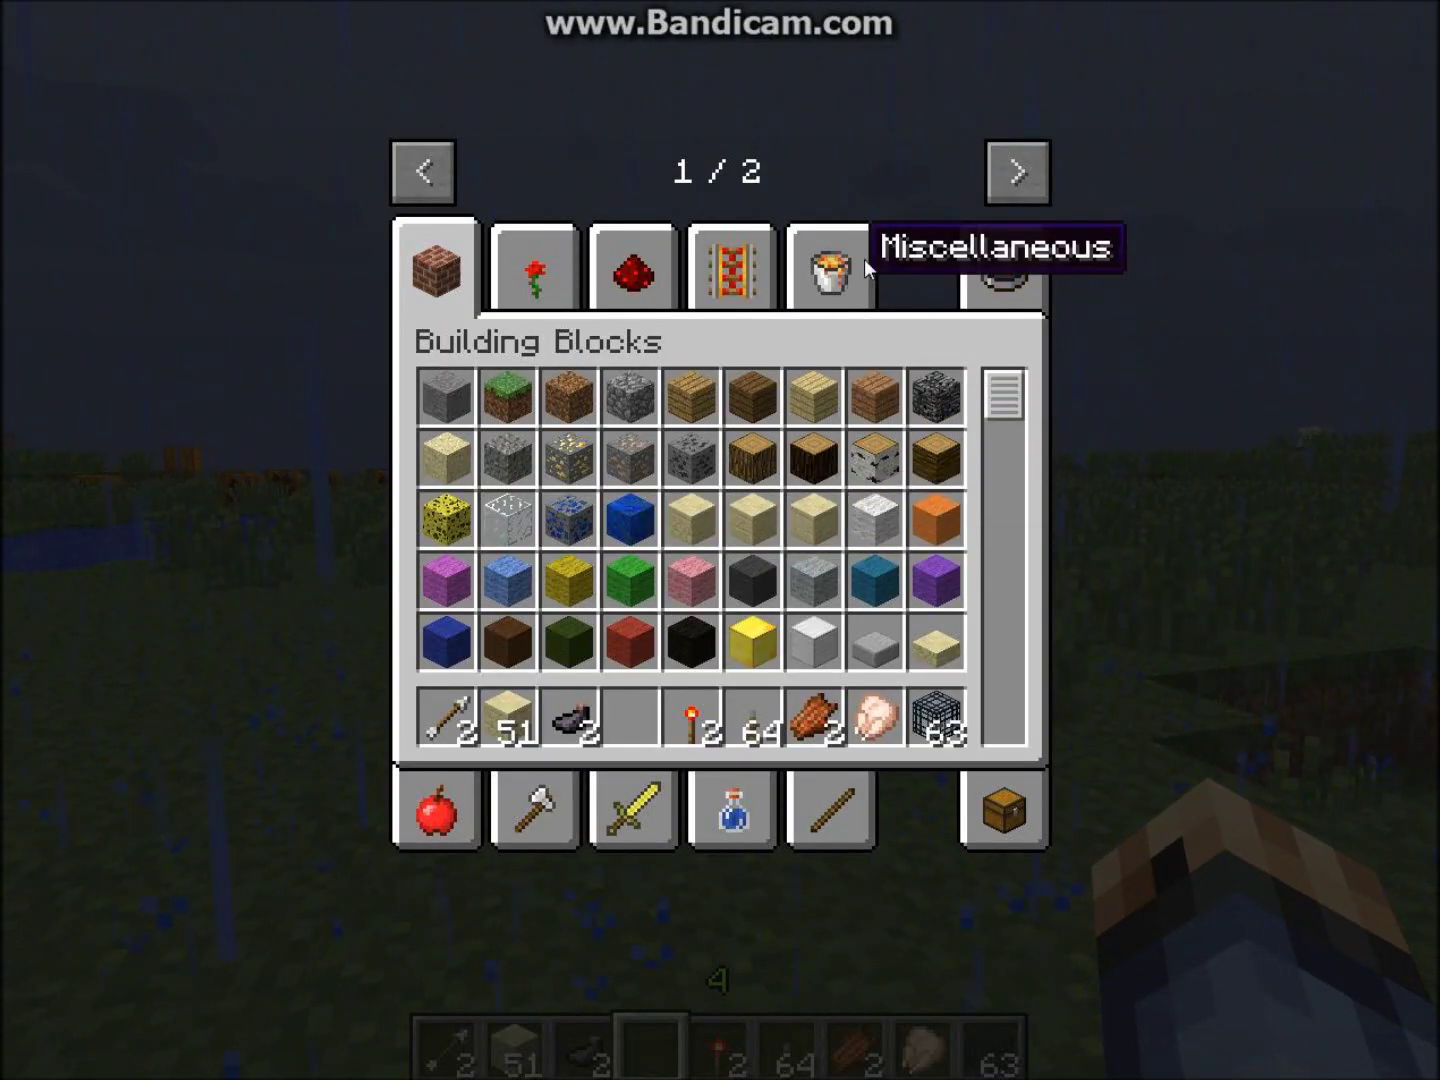
left_click(1017, 173)
left_click(440, 262)
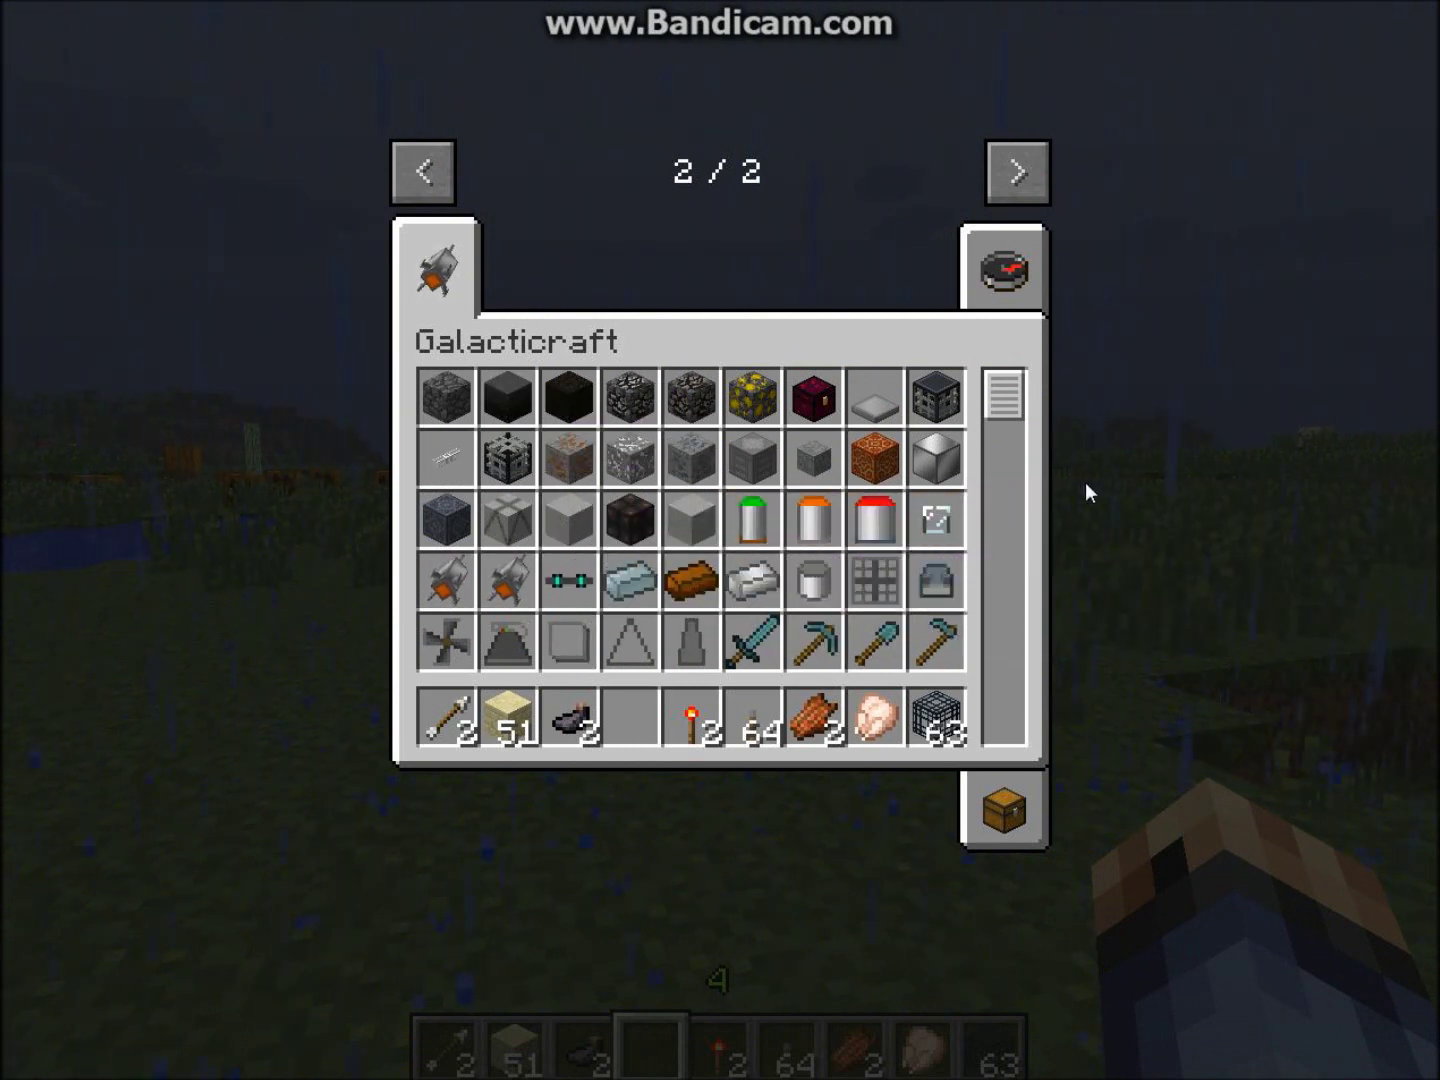
left_click_drag(999, 441, 986, 735)
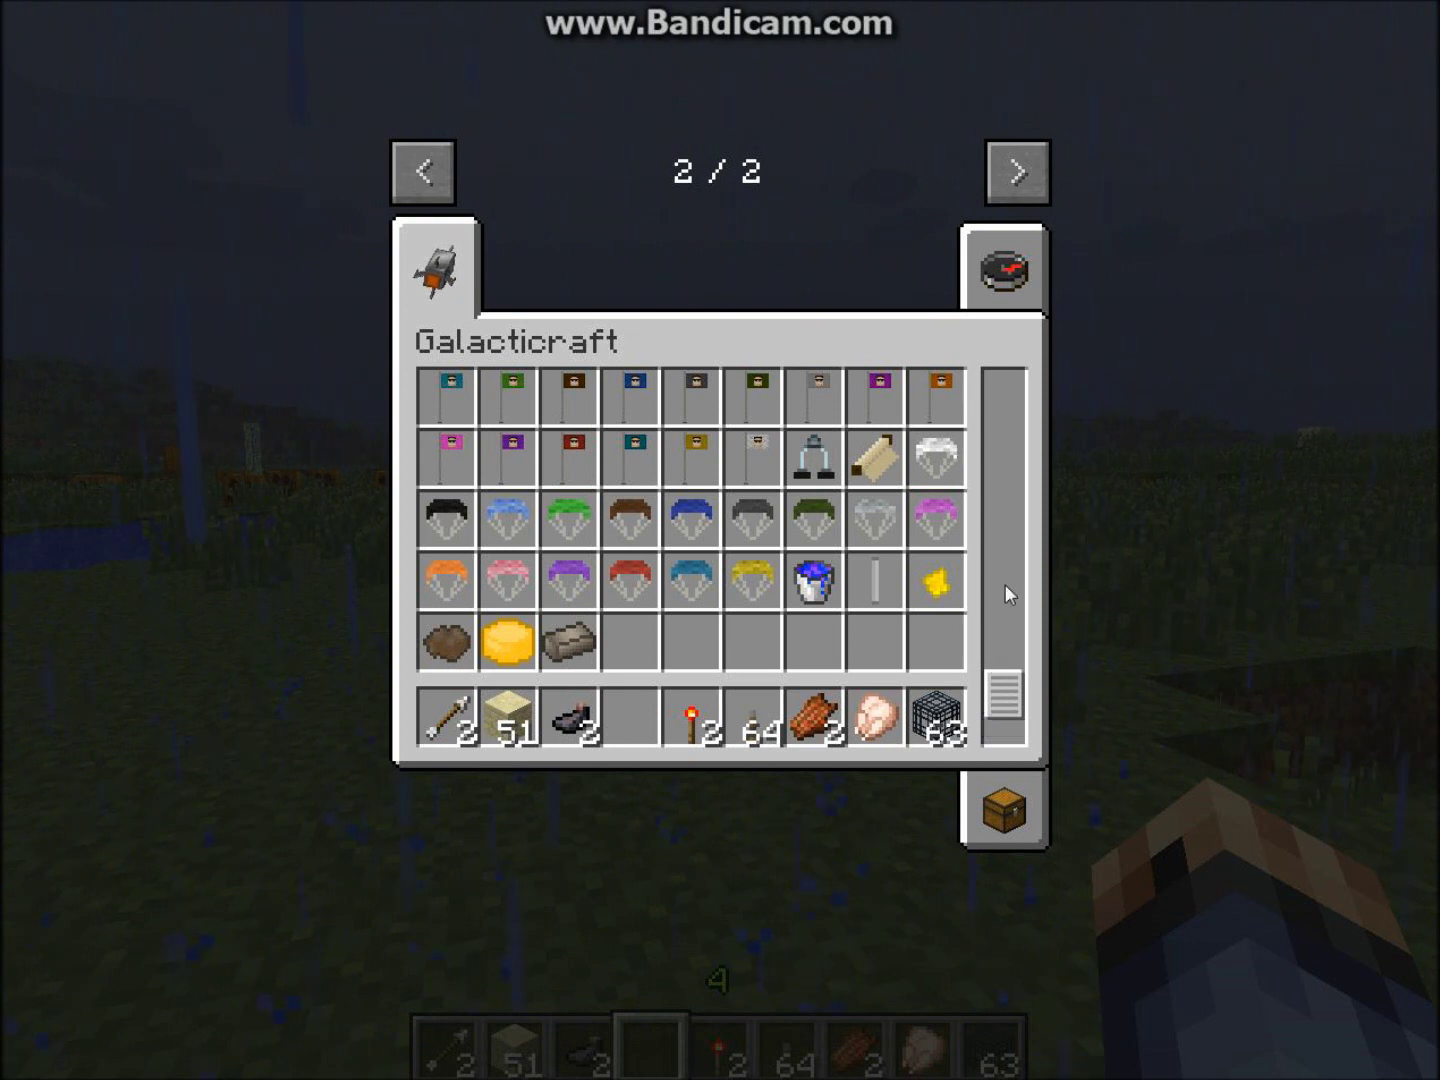
scroll(1005, 583, "up", 5)
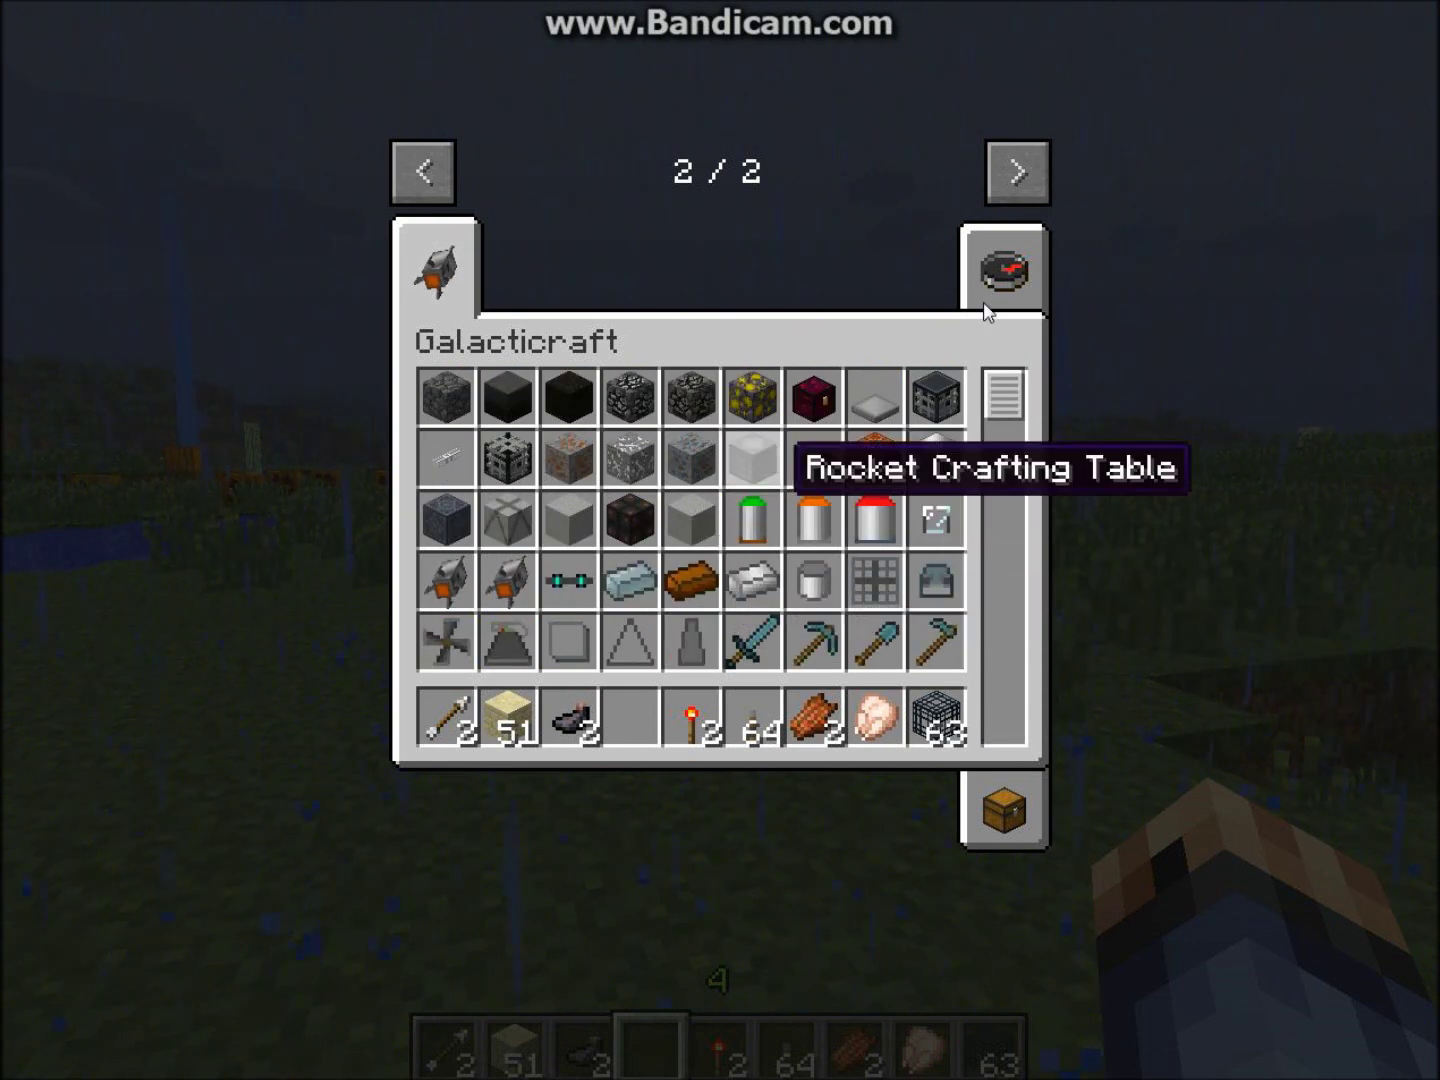
key("Escape")
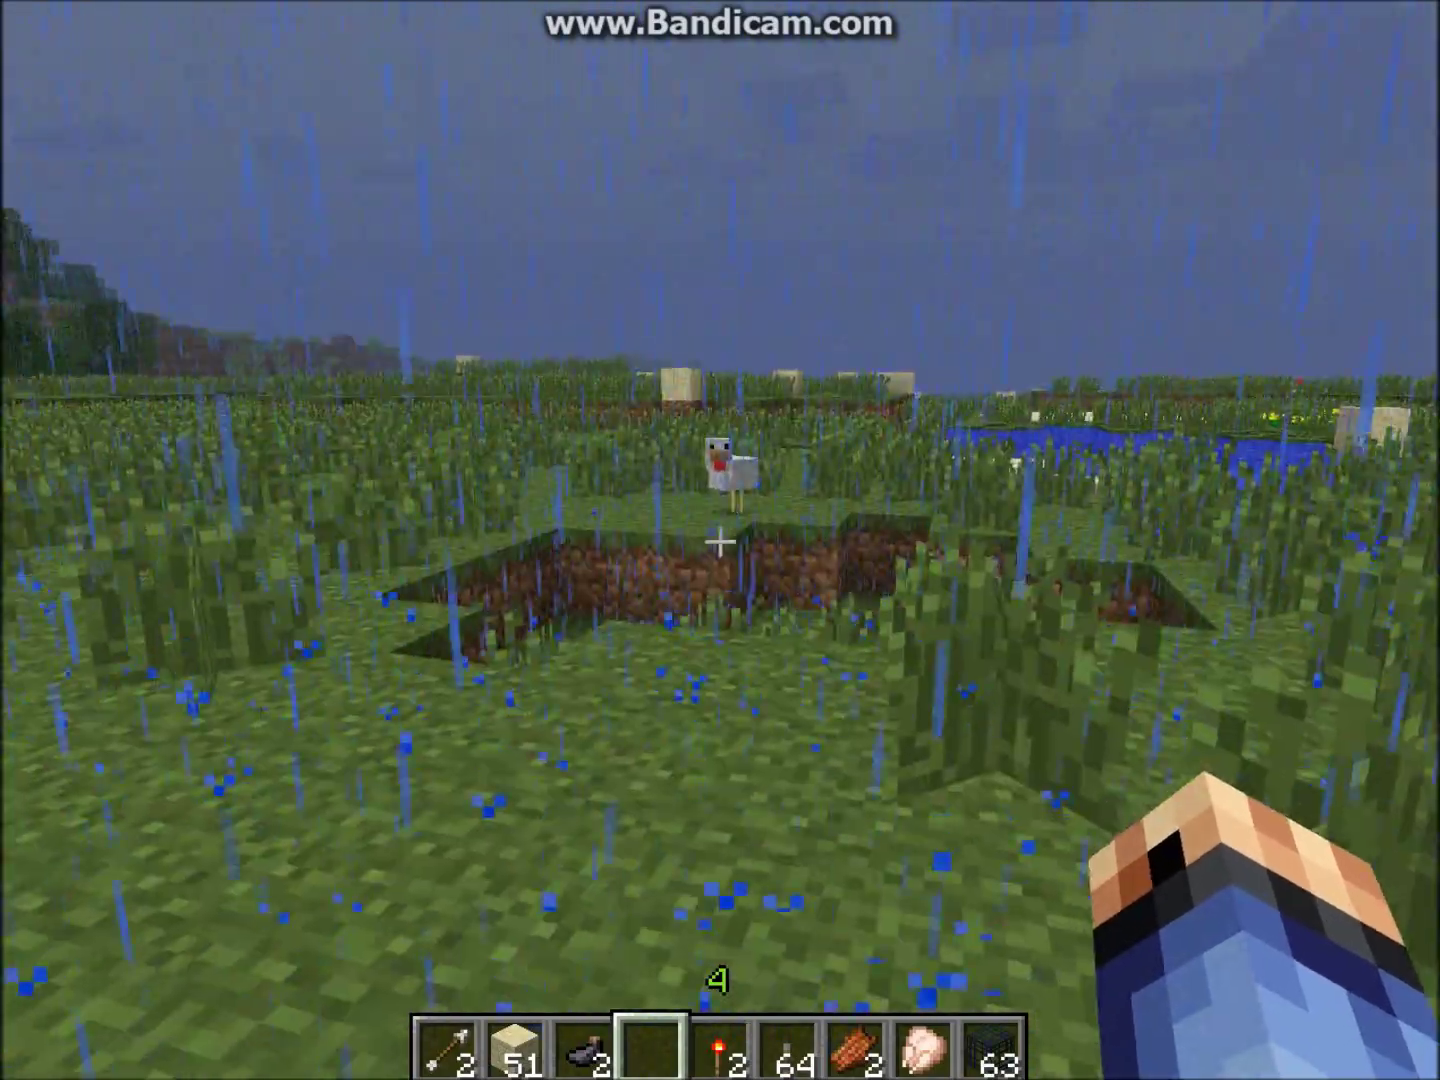
key("w")
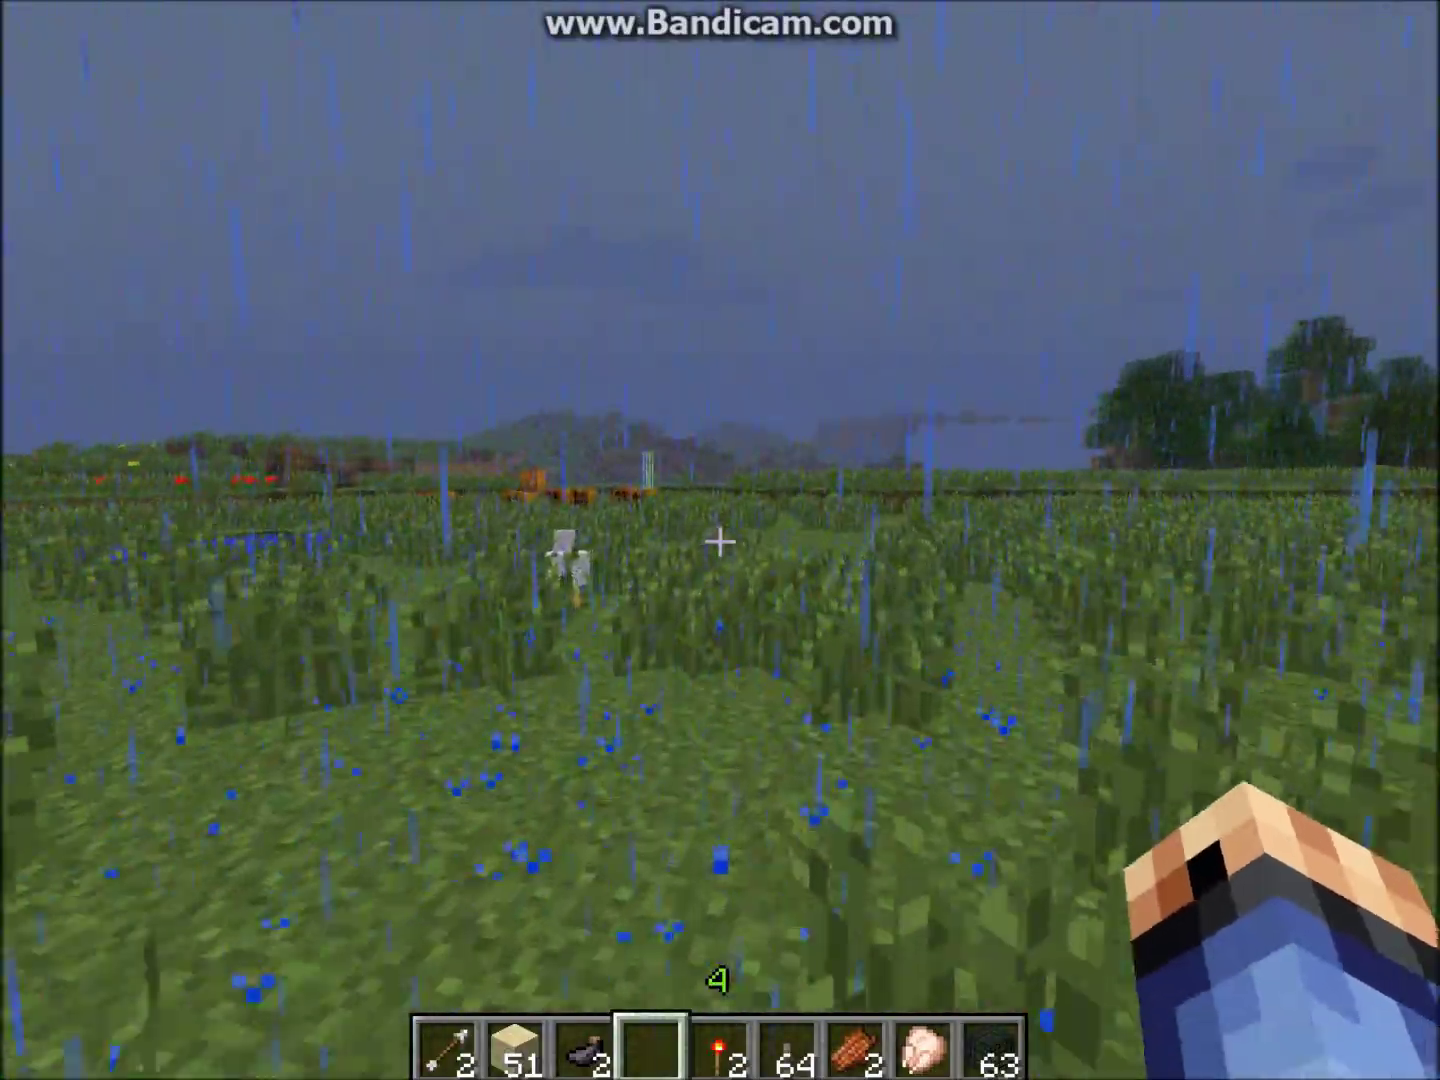
key("w")
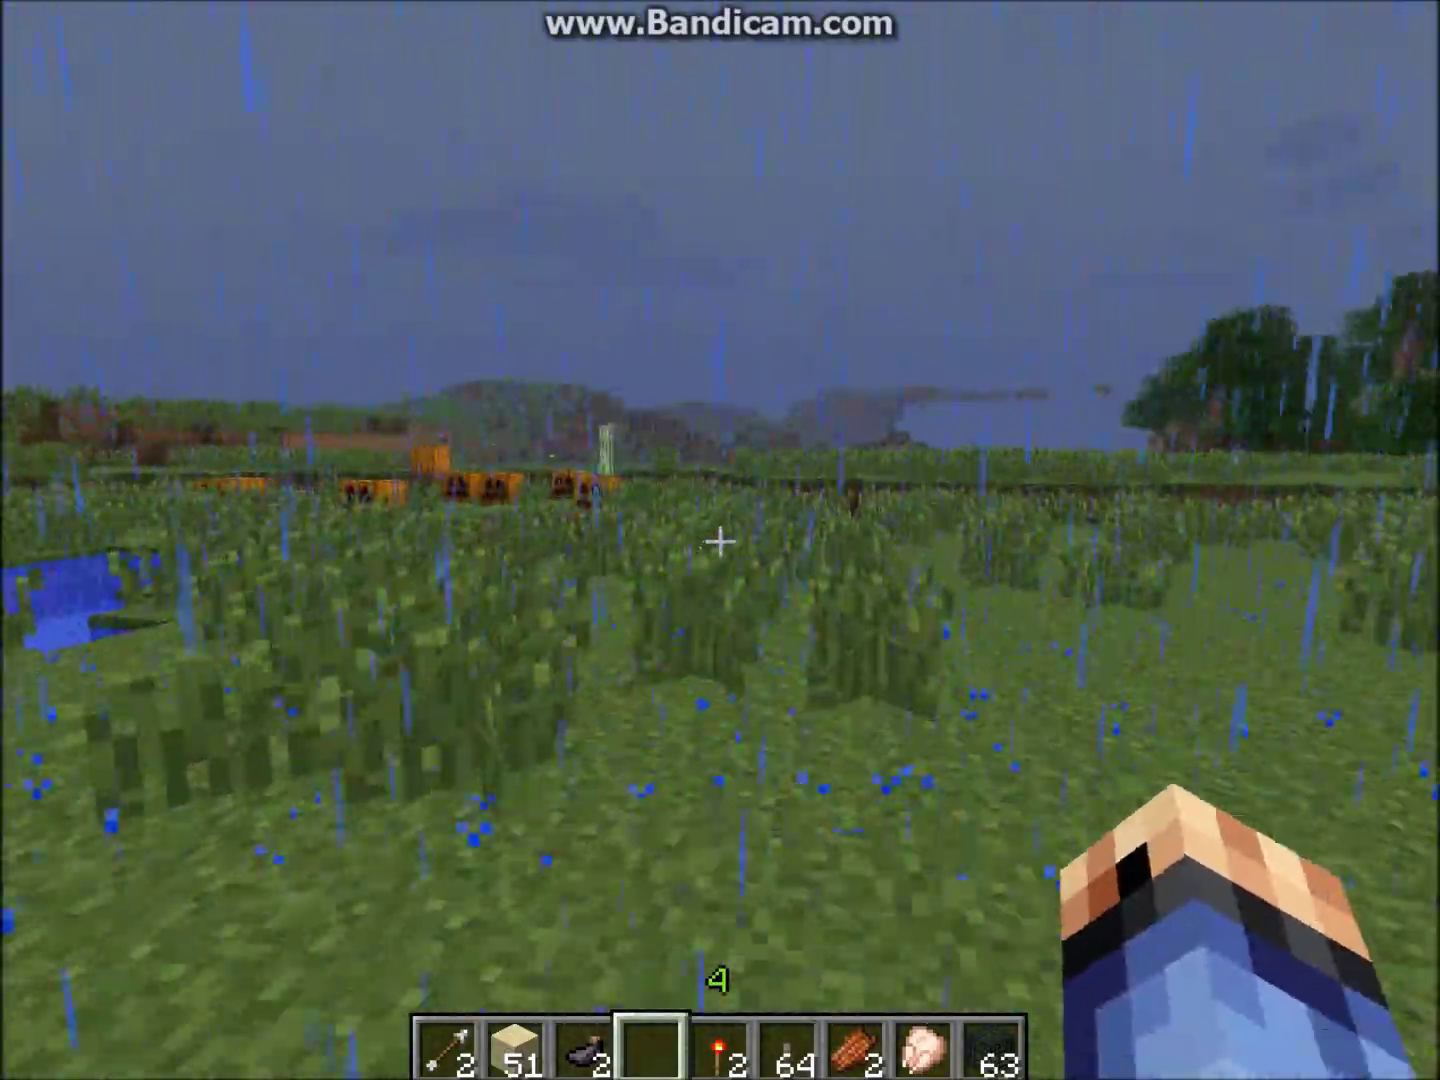
key("w")
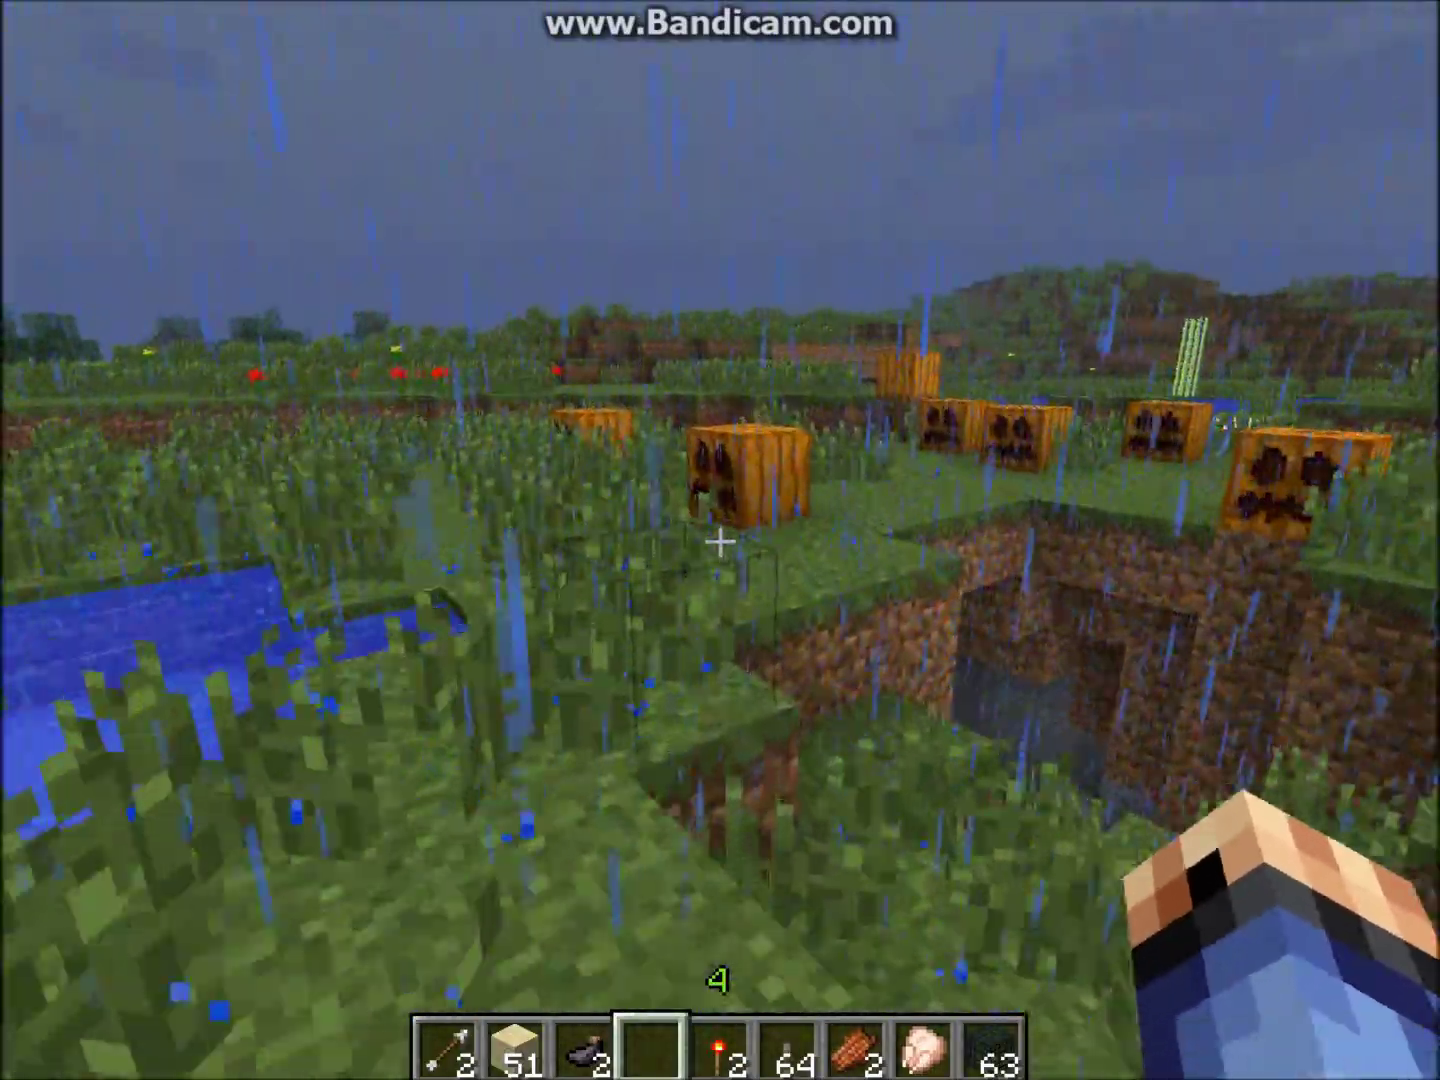
key("w")
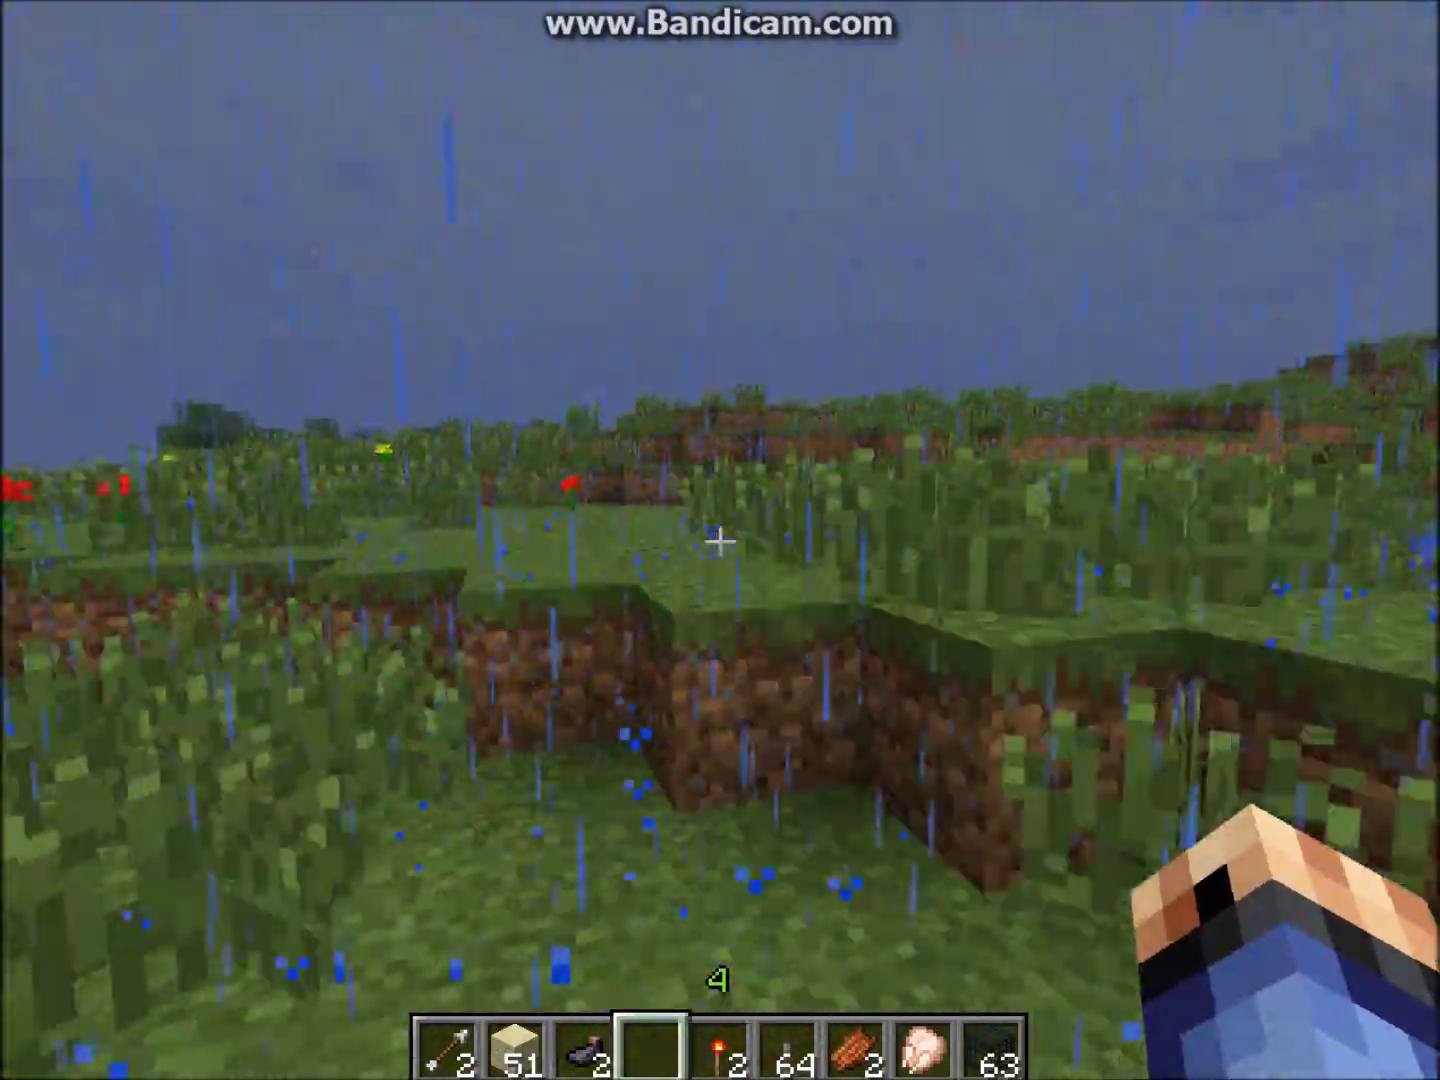
key("w")
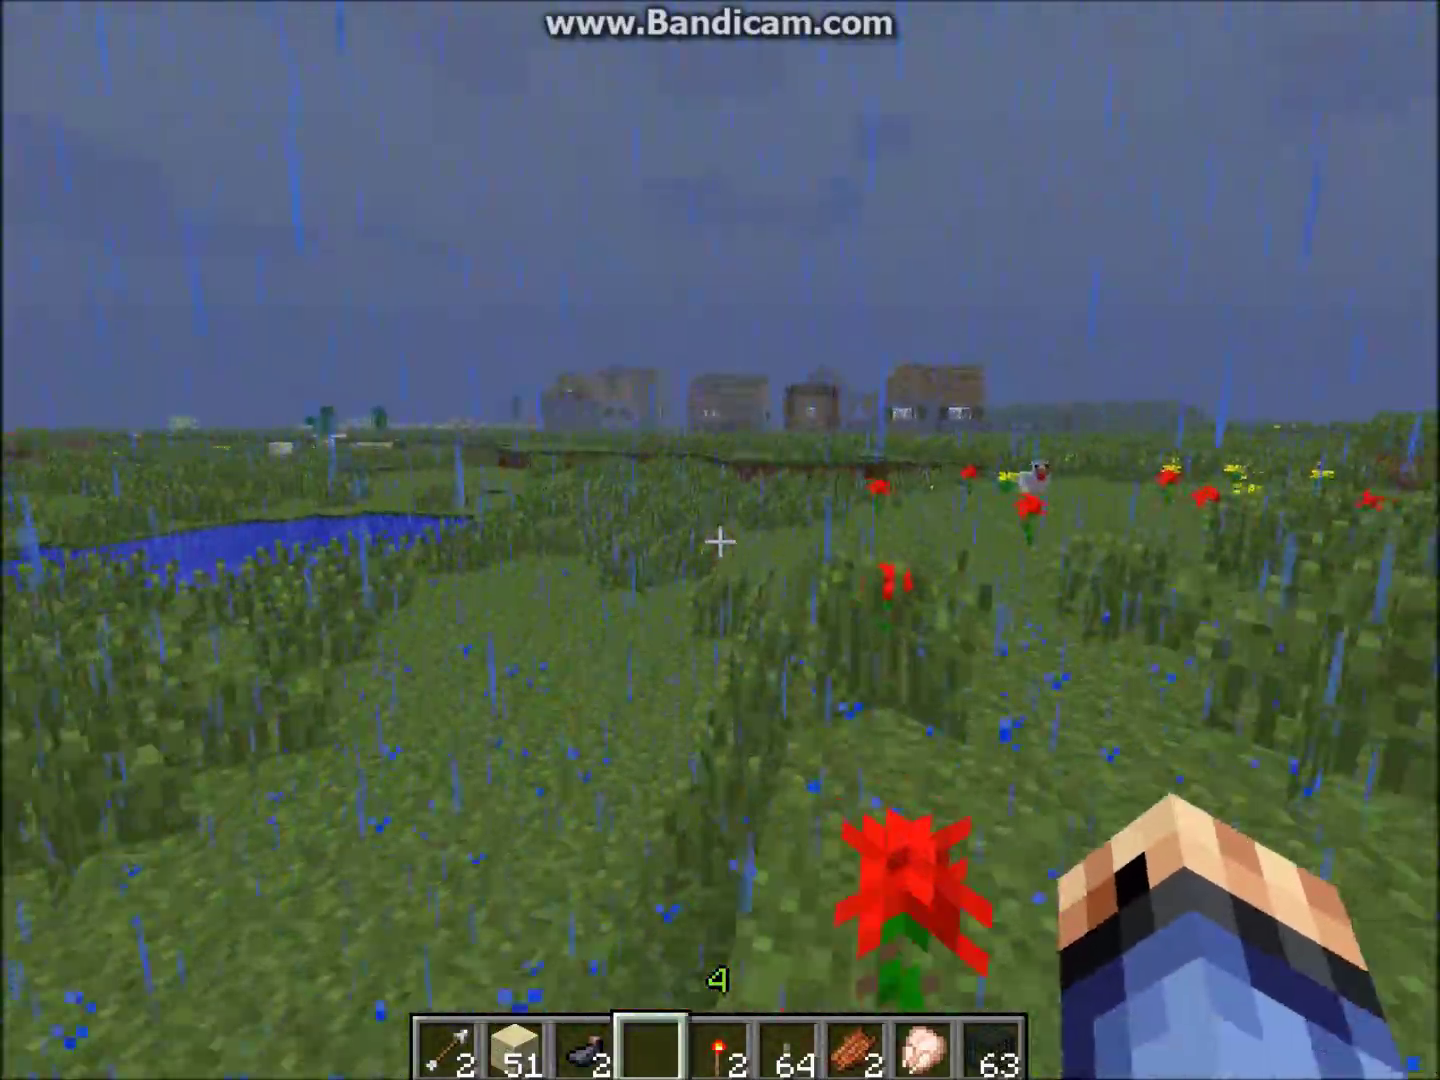
key("w")
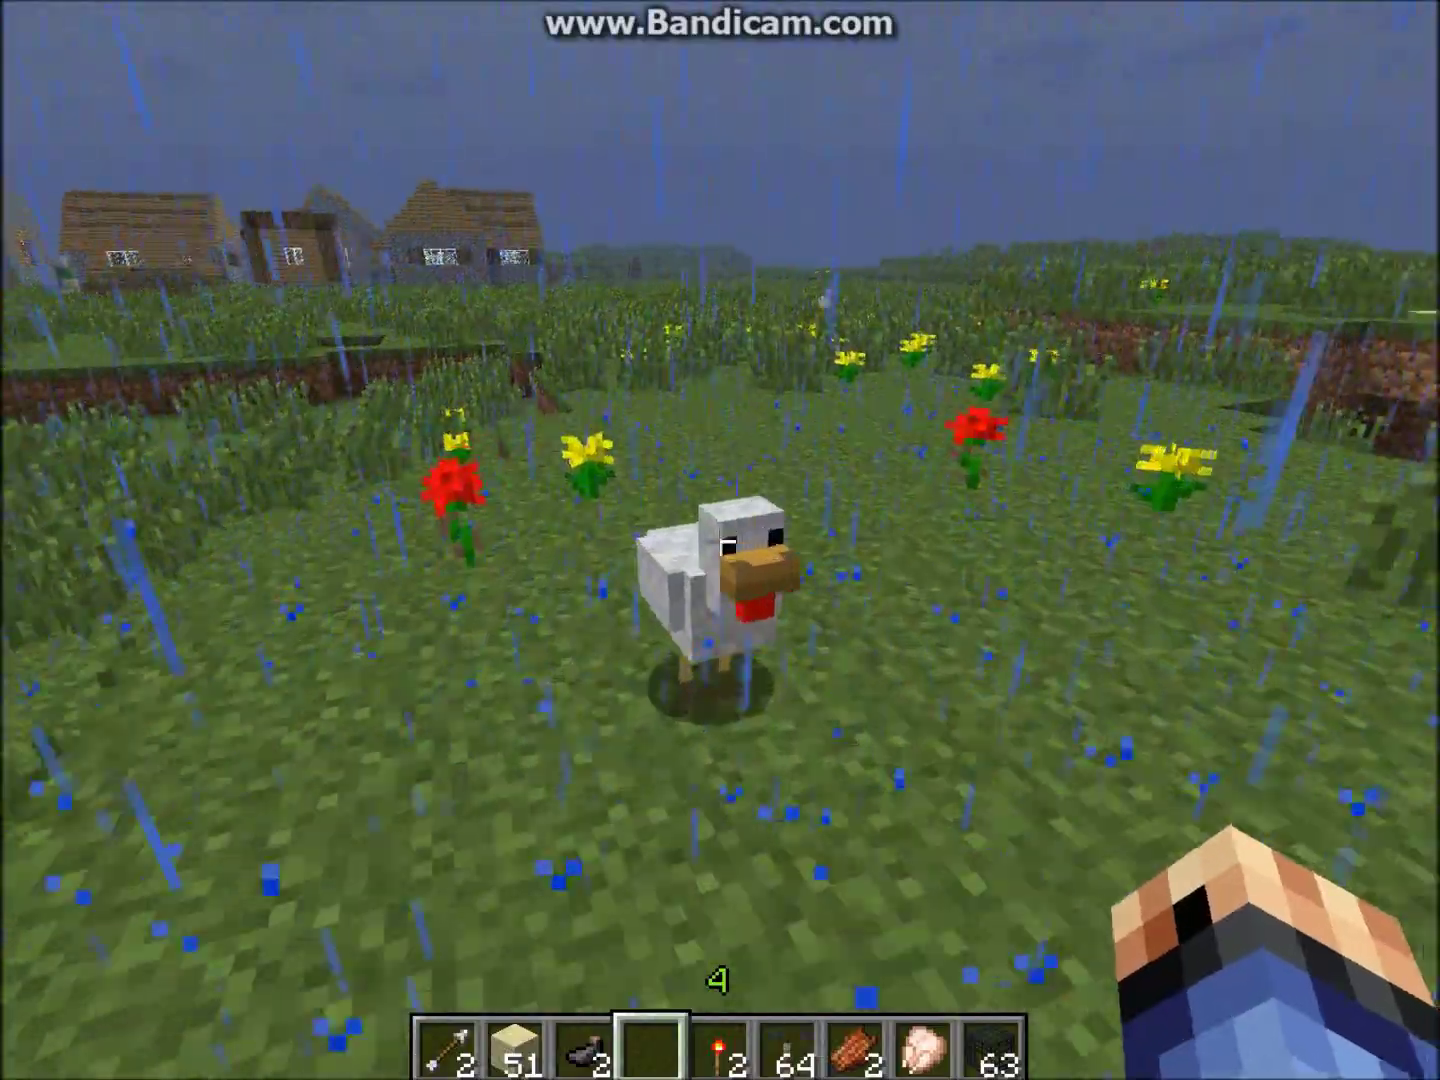
key("w")
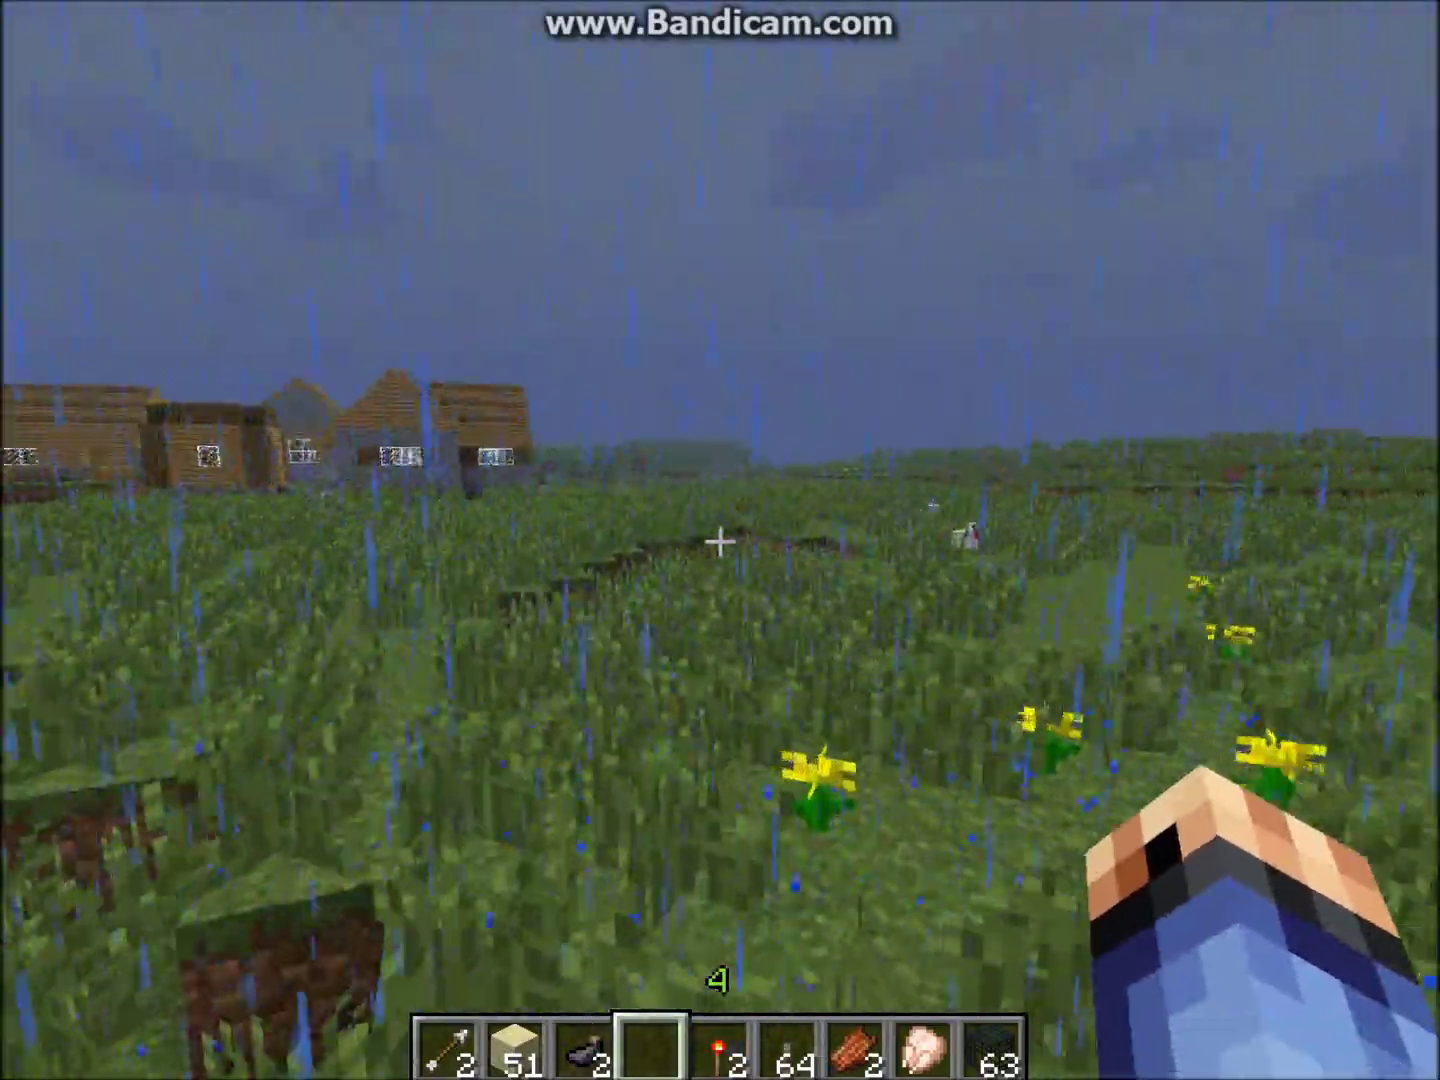
key("w")
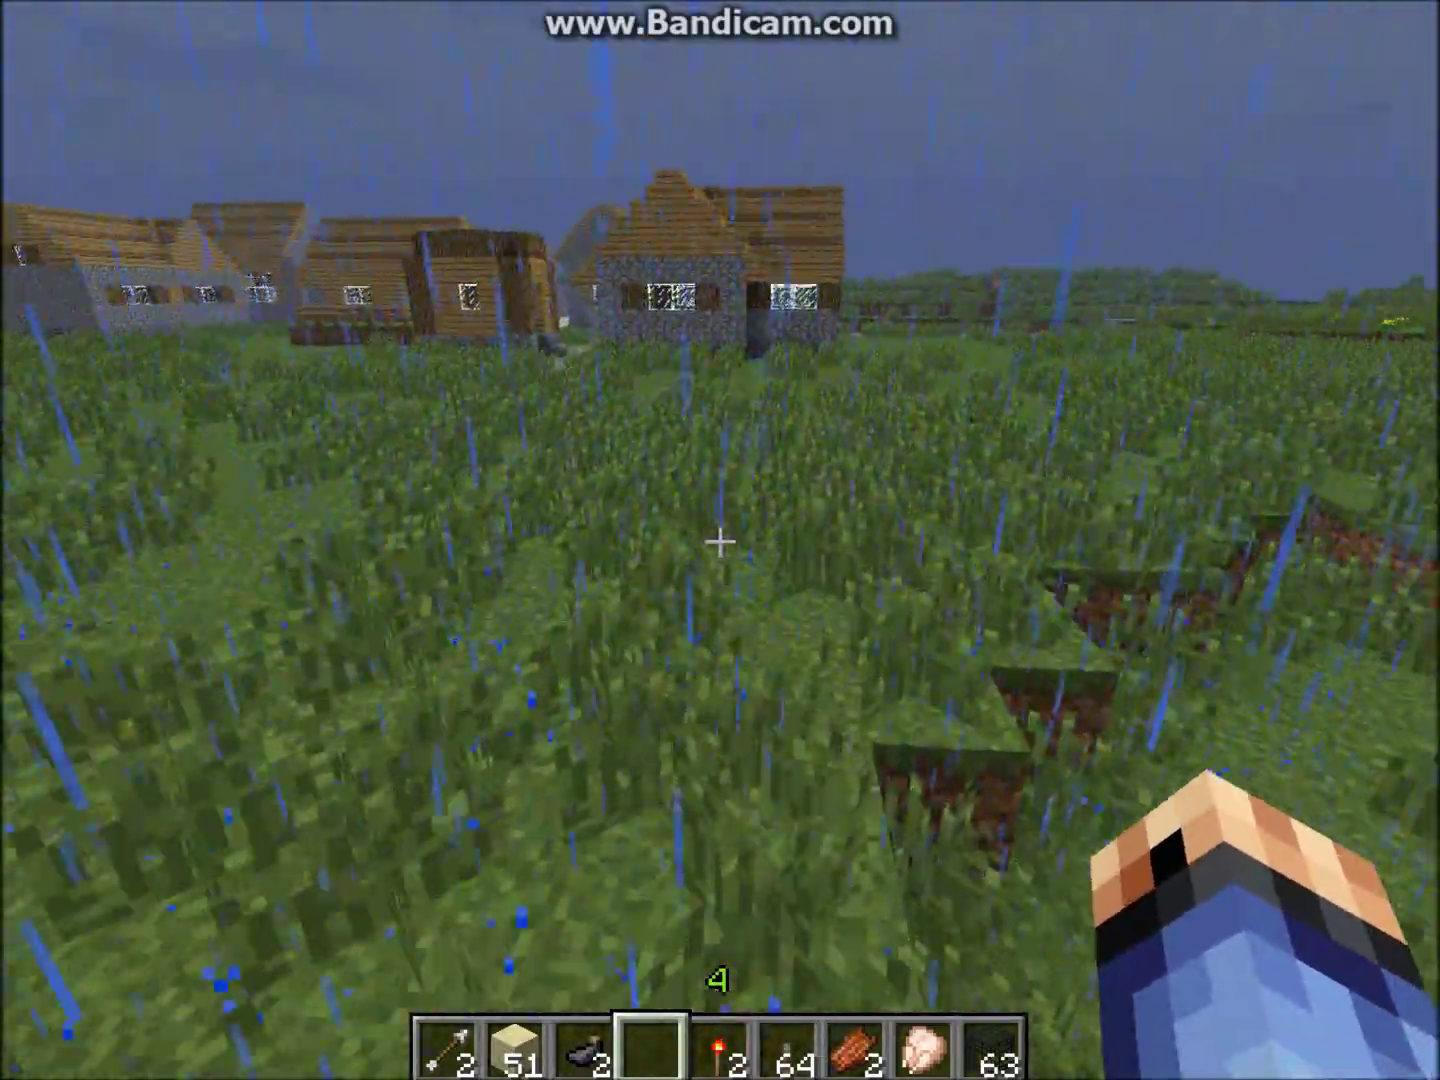
key("w")
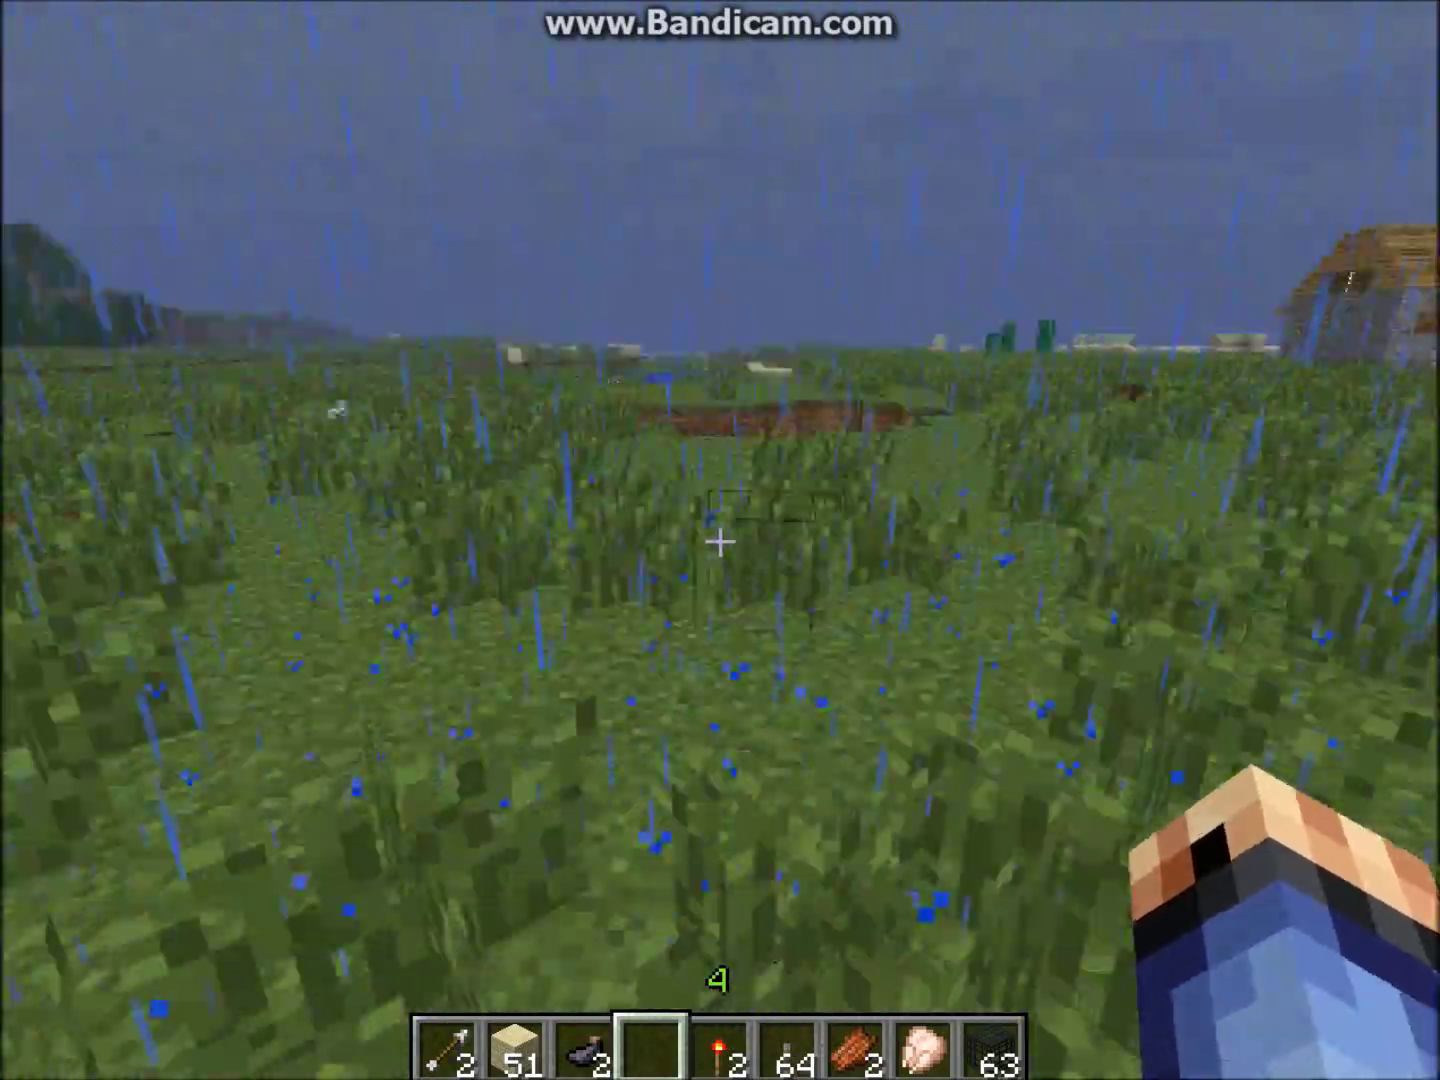
key("w")
key("w")
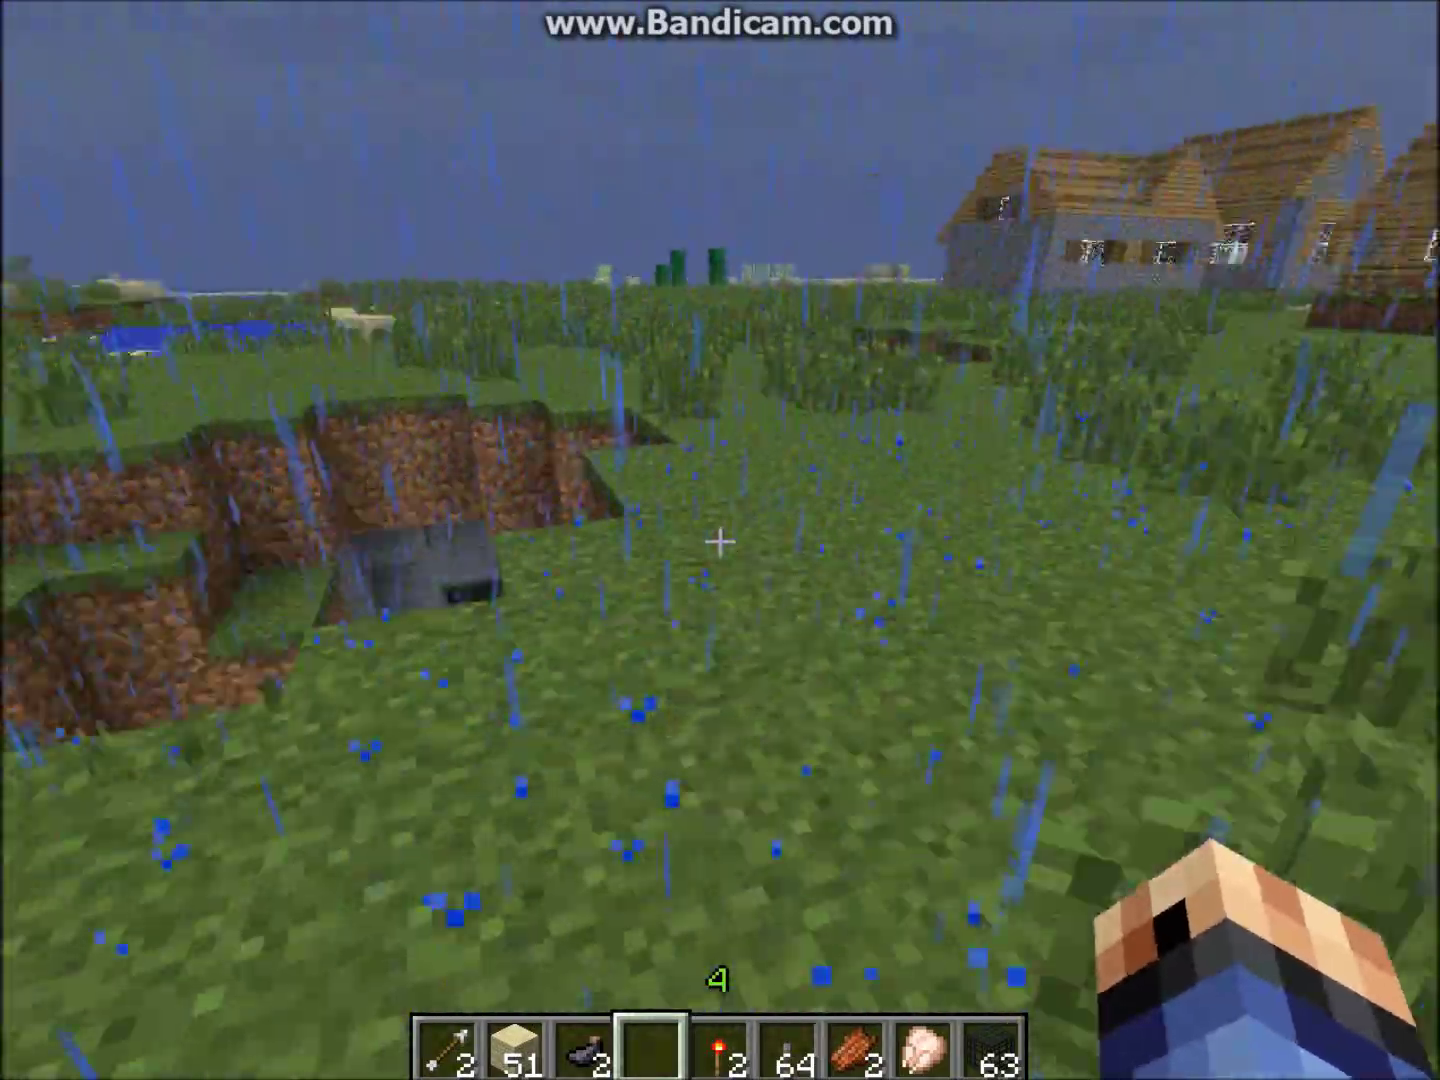
key("w")
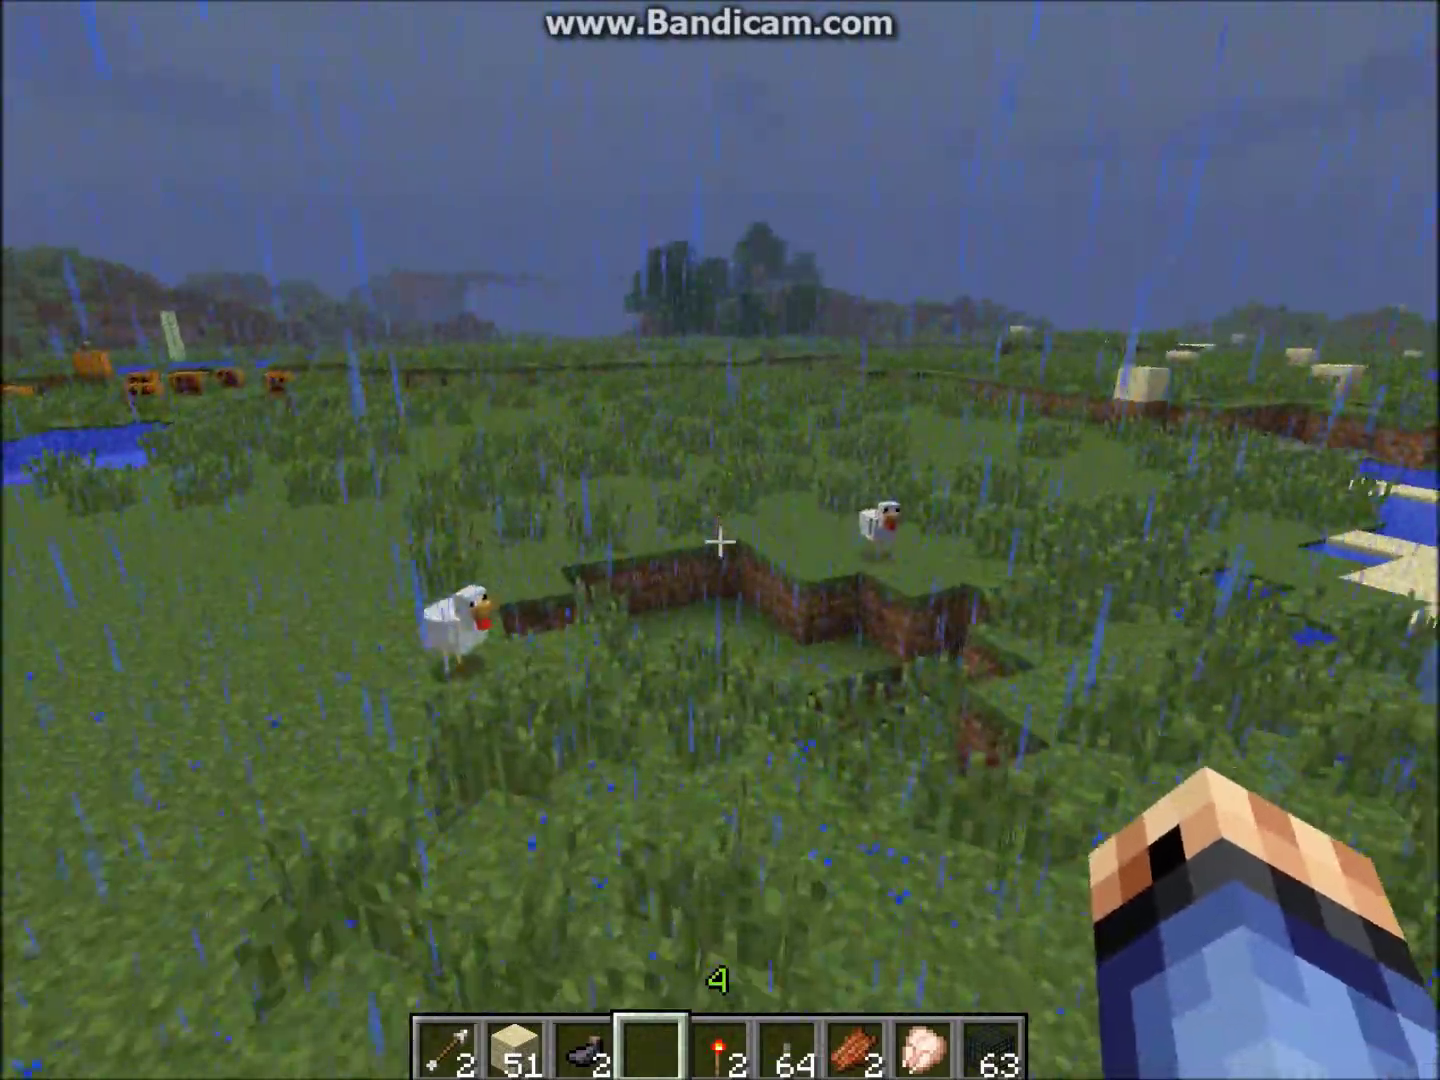
key("w")
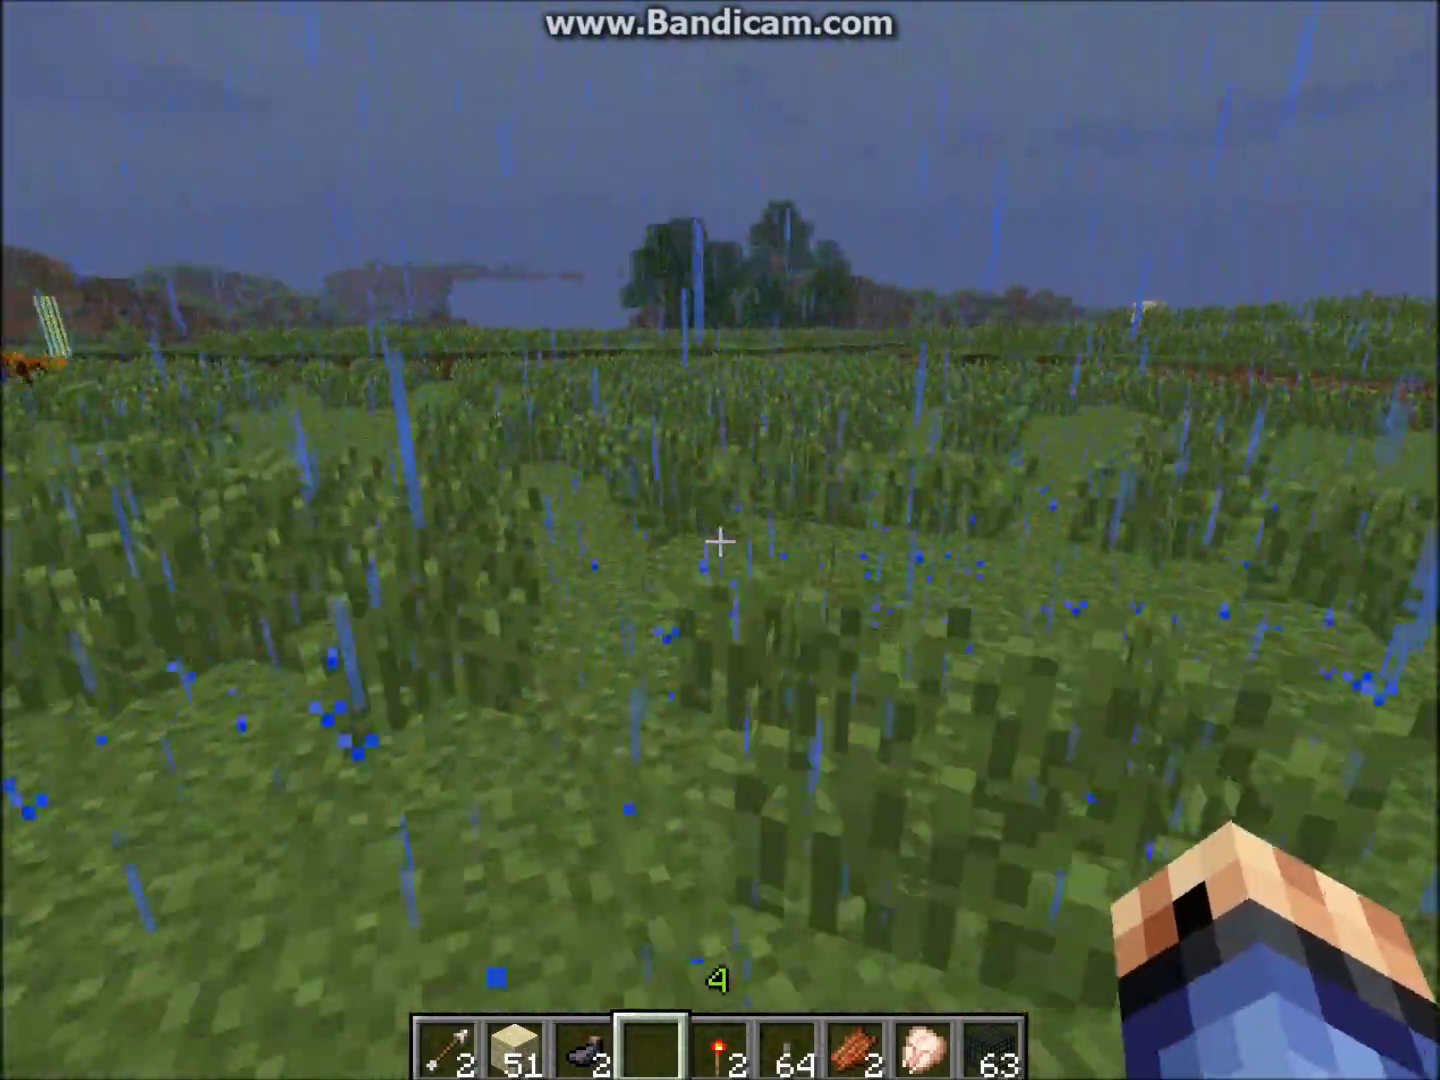
key("w")
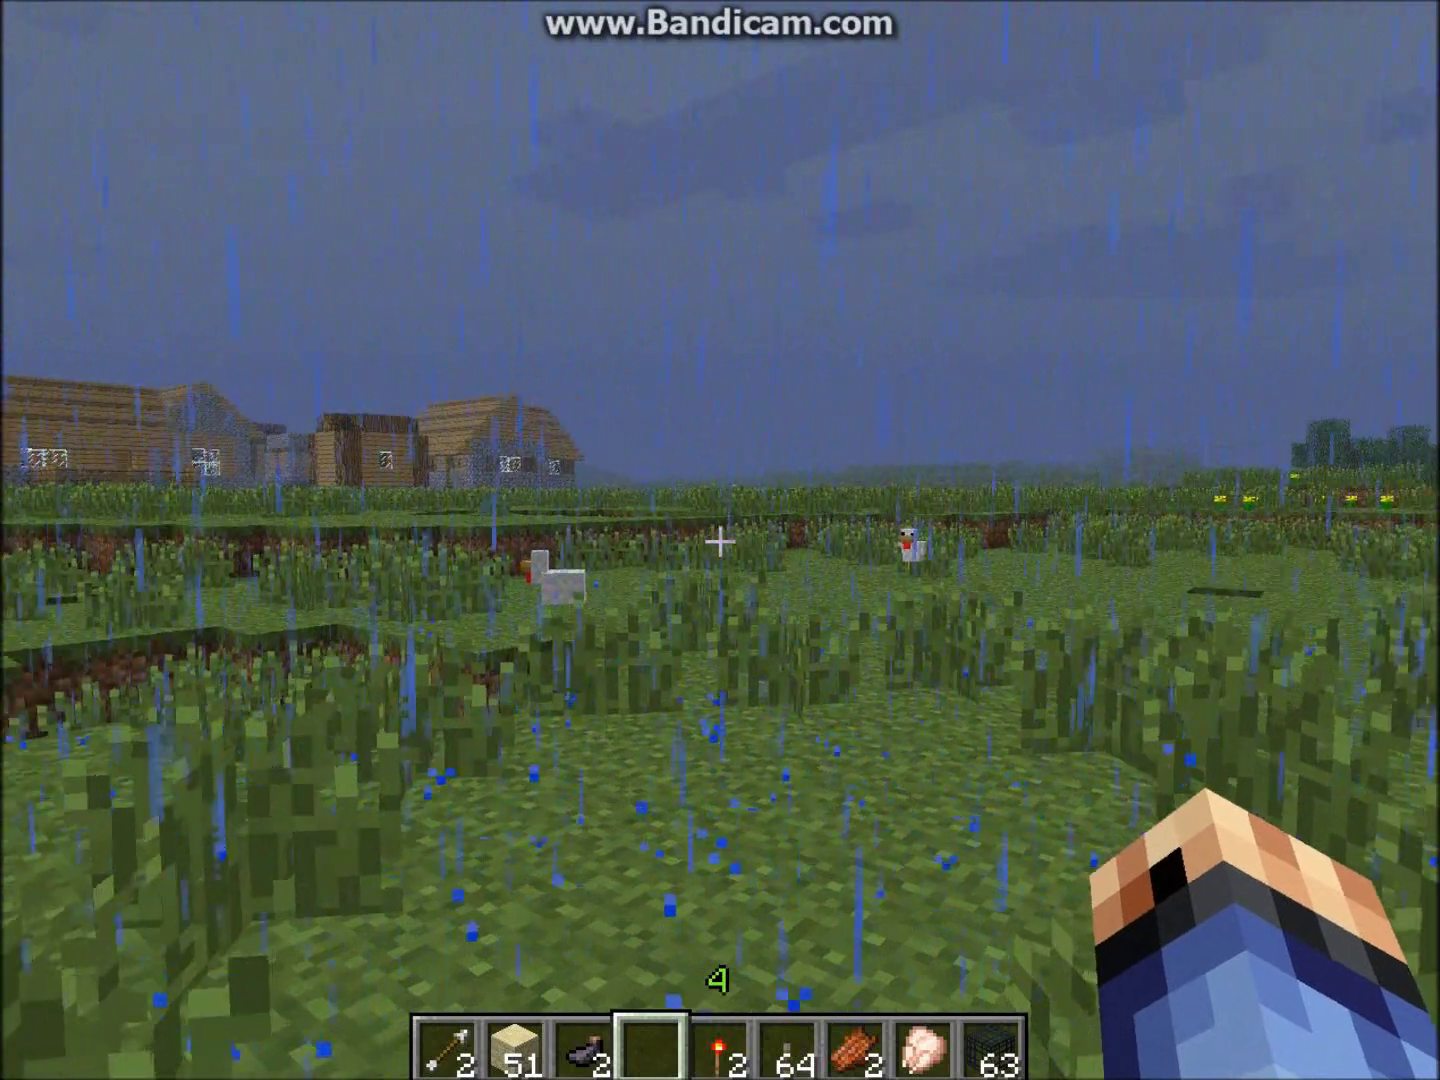
key("w")
key("w")
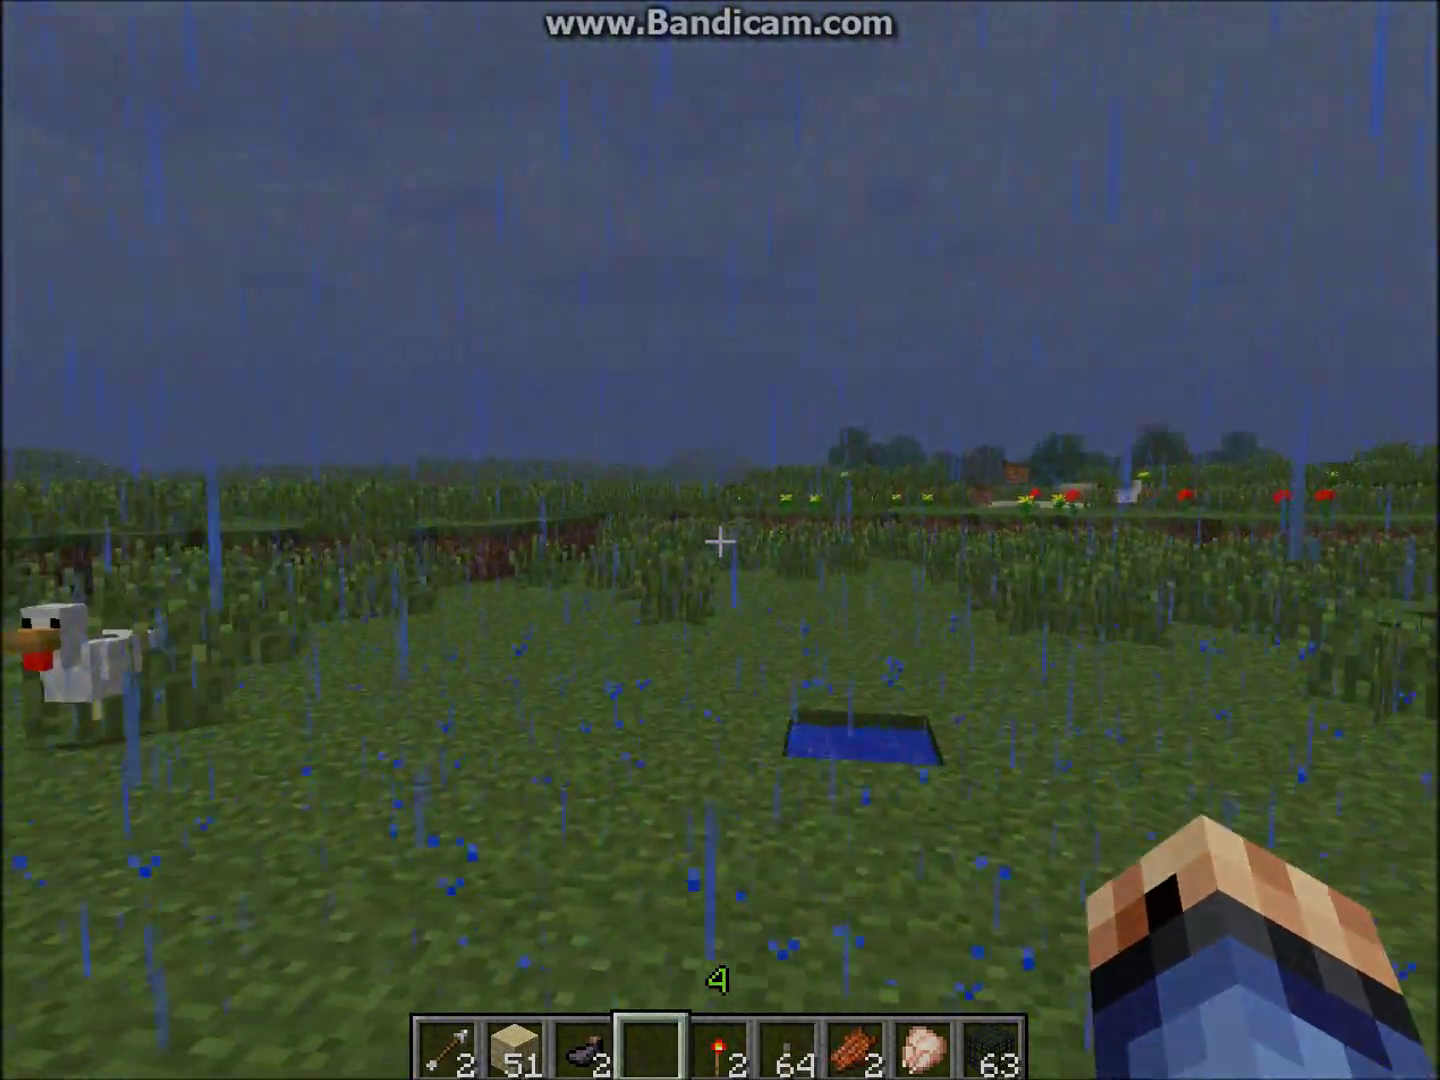